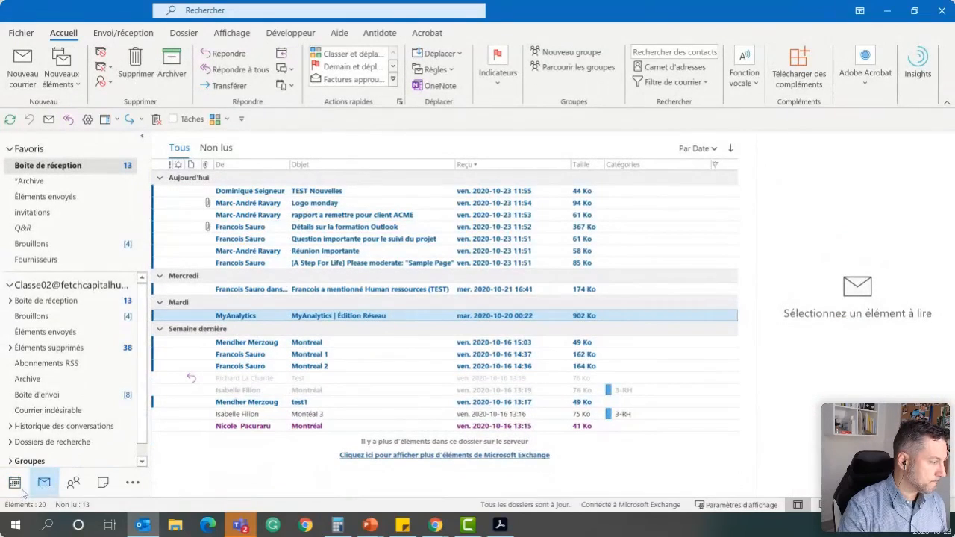
Show the calendar, return to the inbox, and open the calendar in a separate window
click(16, 485)
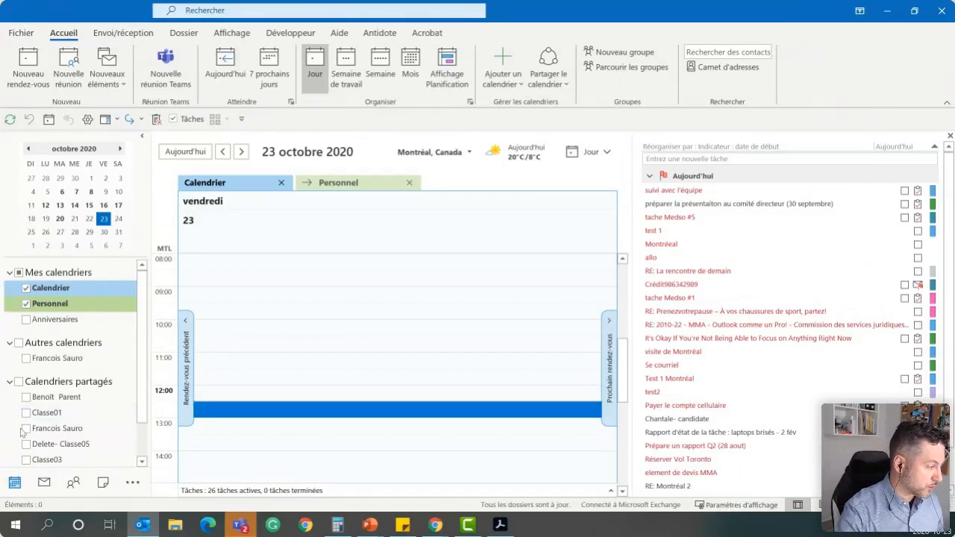
click(42, 483)
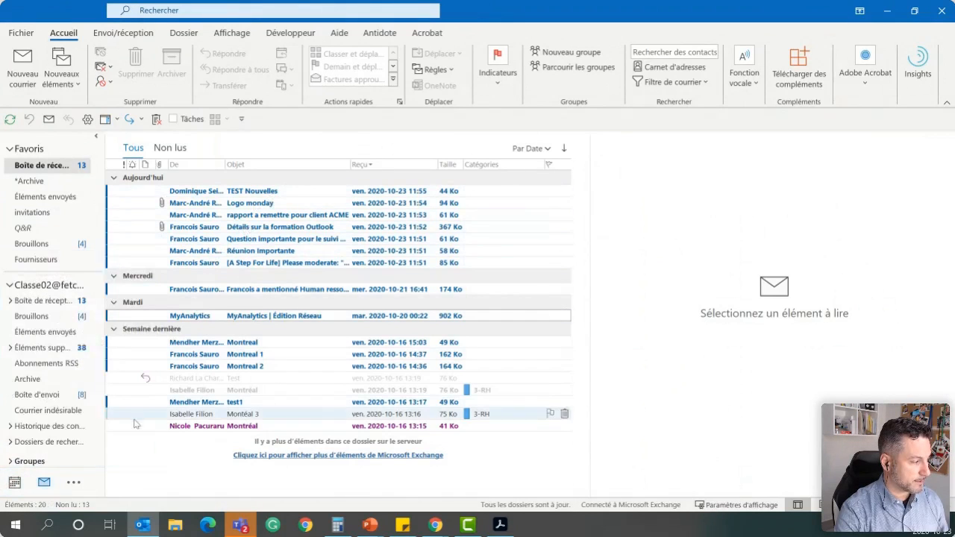
right_click(15, 483)
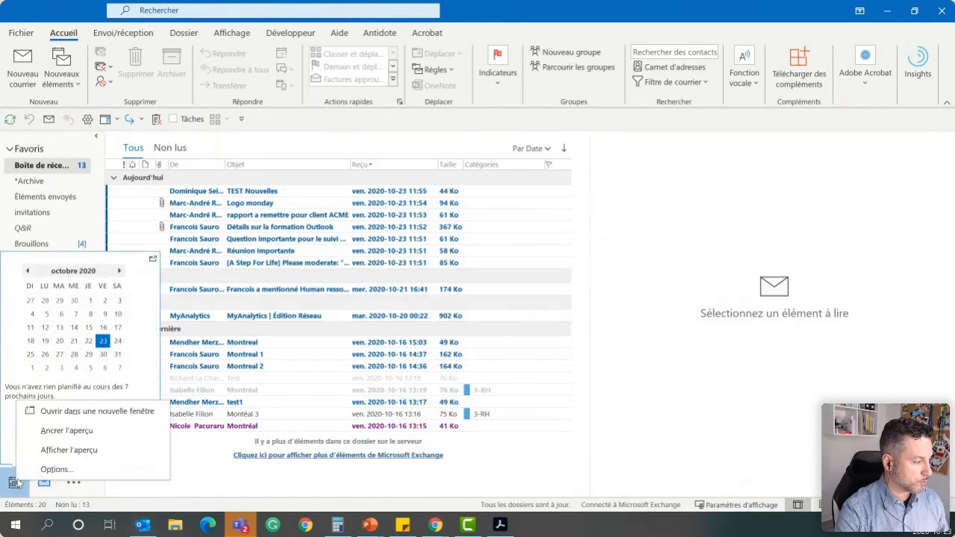
click(105, 416)
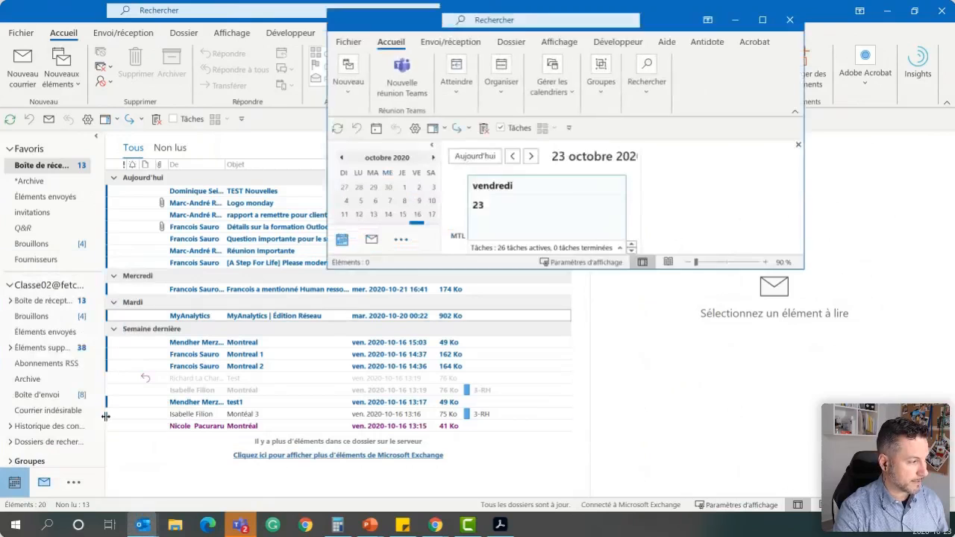
Enlarge and reposition the new calendar window, and maximize it to fill the screen
drag(804, 268, 912, 474)
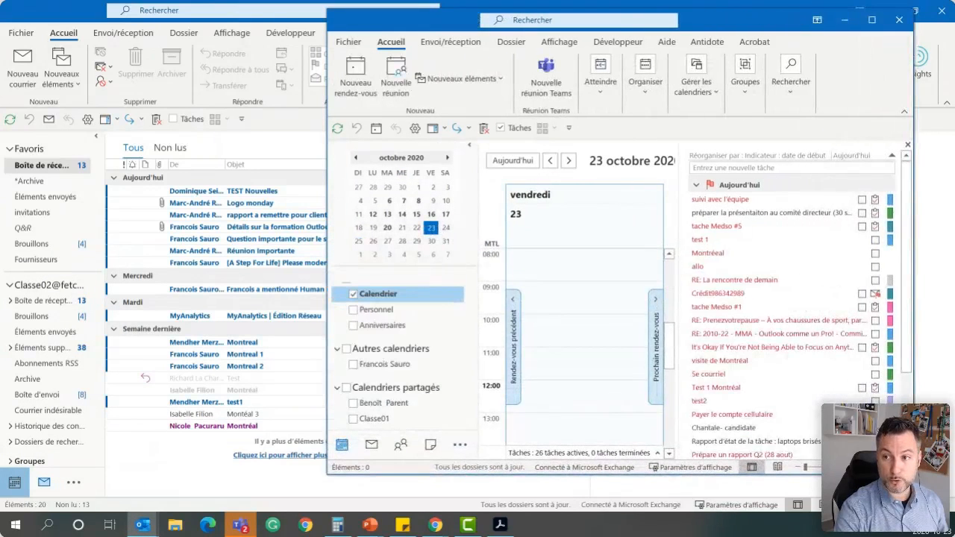
drag(329, 478, 180, 482)
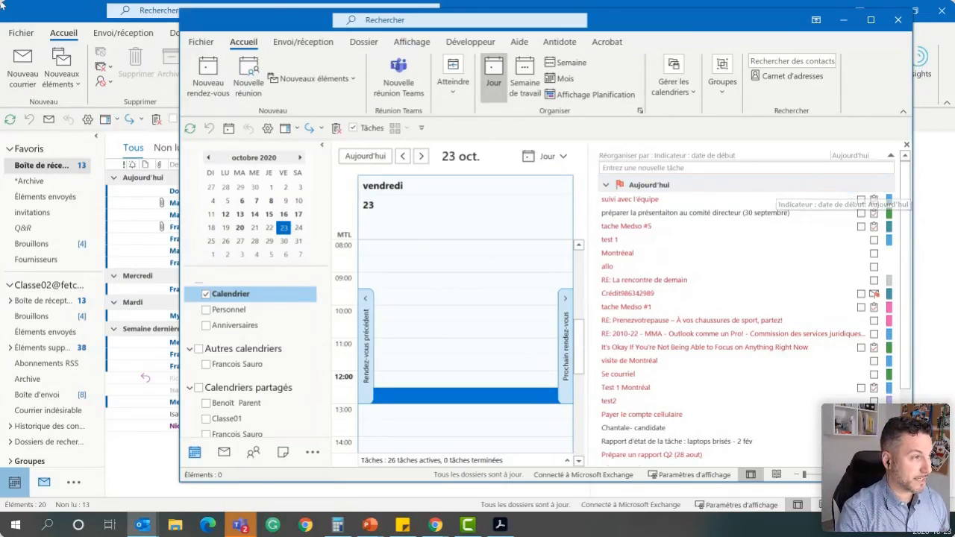
drag(682, 18, 576, 36)
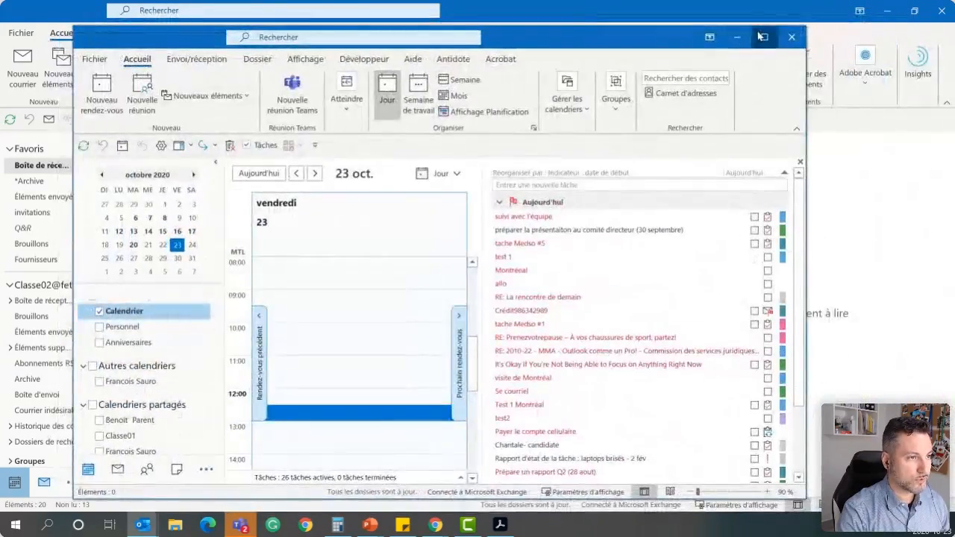
click(764, 36)
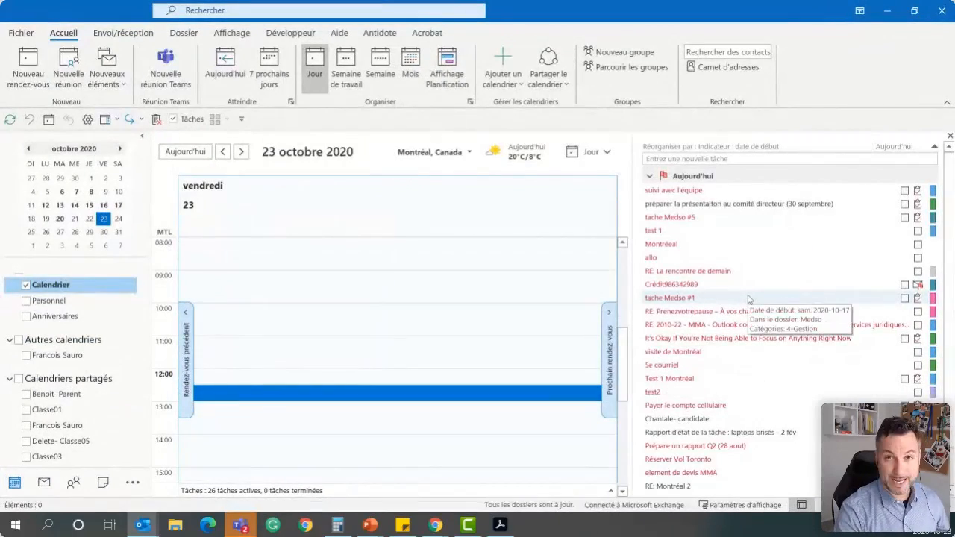
Switch back and forth between the calendar window and the mail window, ending on the inbox
key(alt+Tab)
key(alt+Tab)
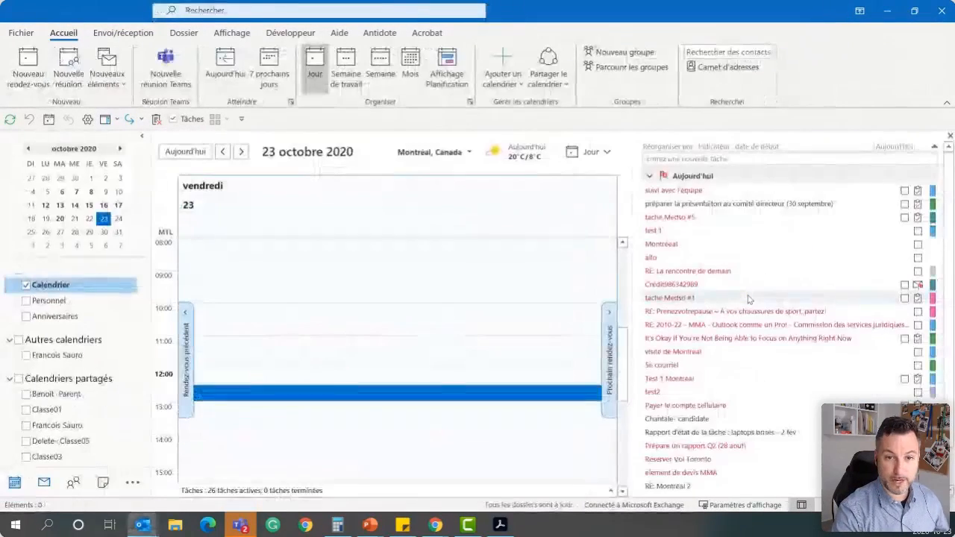
key(alt+Tab)
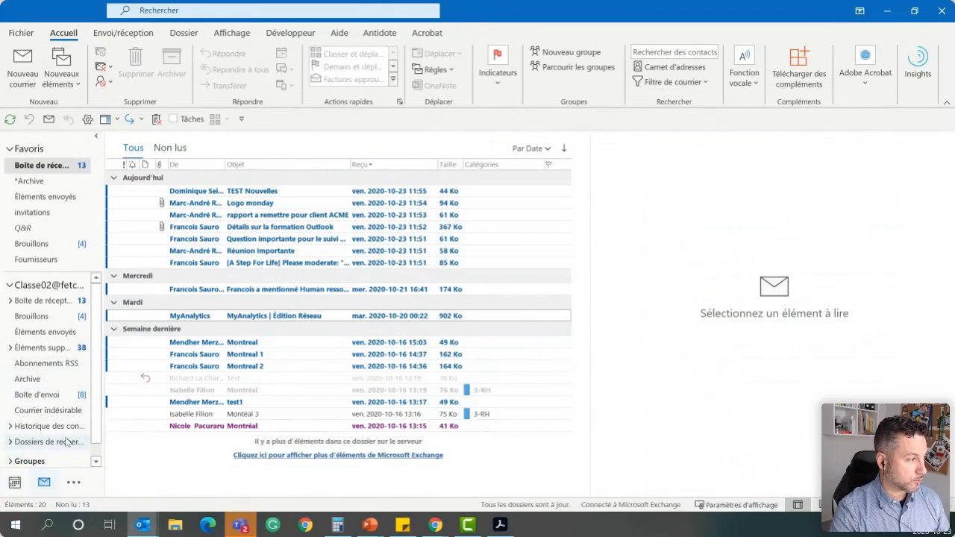
Widen the De column of the inbox and preview the "[A Step For Life] Please moderate" message
drag(226, 165, 257, 165)
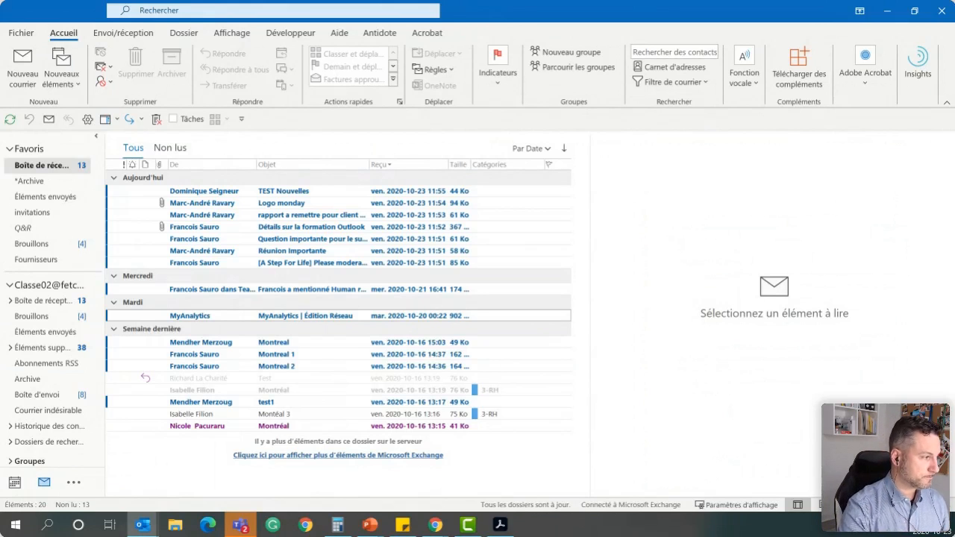
click(302, 264)
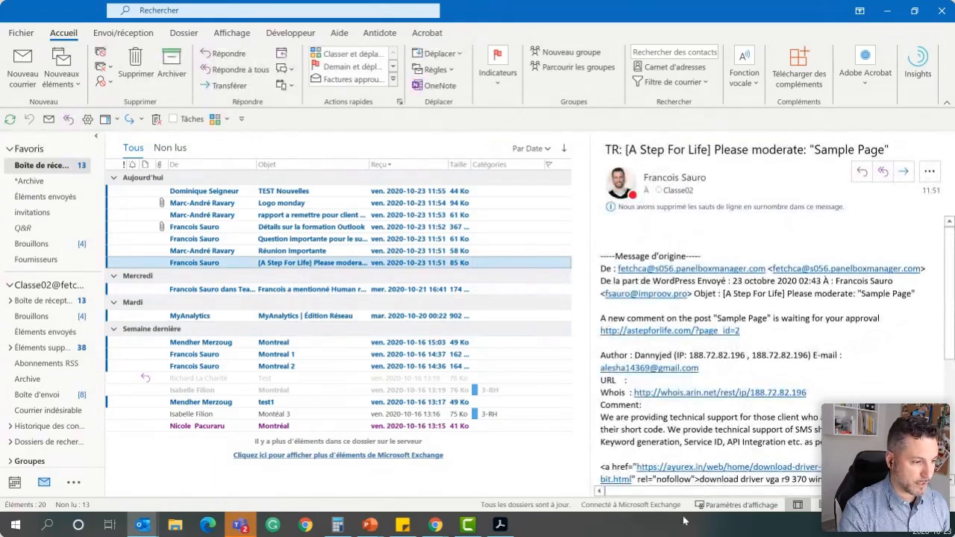
Create a calendar appointment from the "MyAnalytics | Édition Réseau" message, set its start date to 24 October 2020, and save it
click(304, 316)
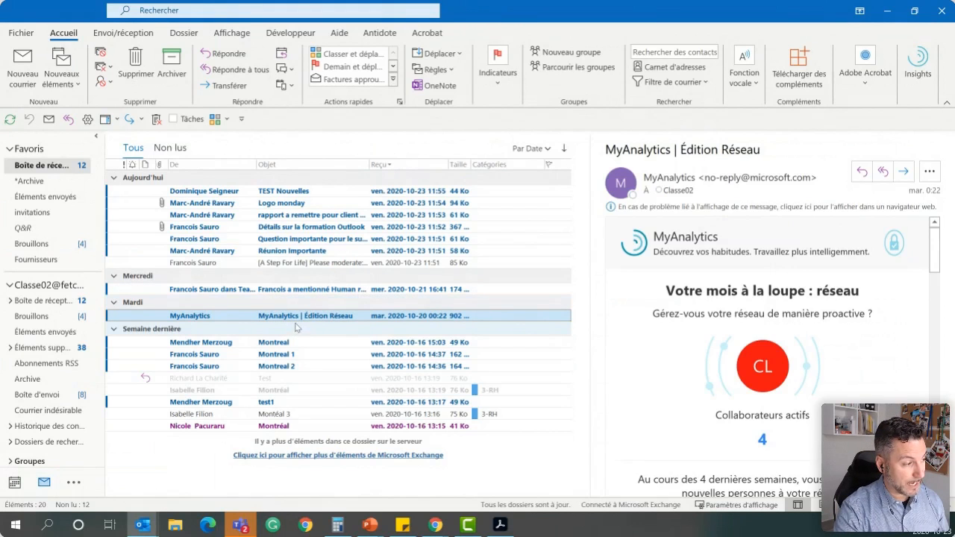
scroll(88, 401, down, 1)
drag(21, 489, 21, 488)
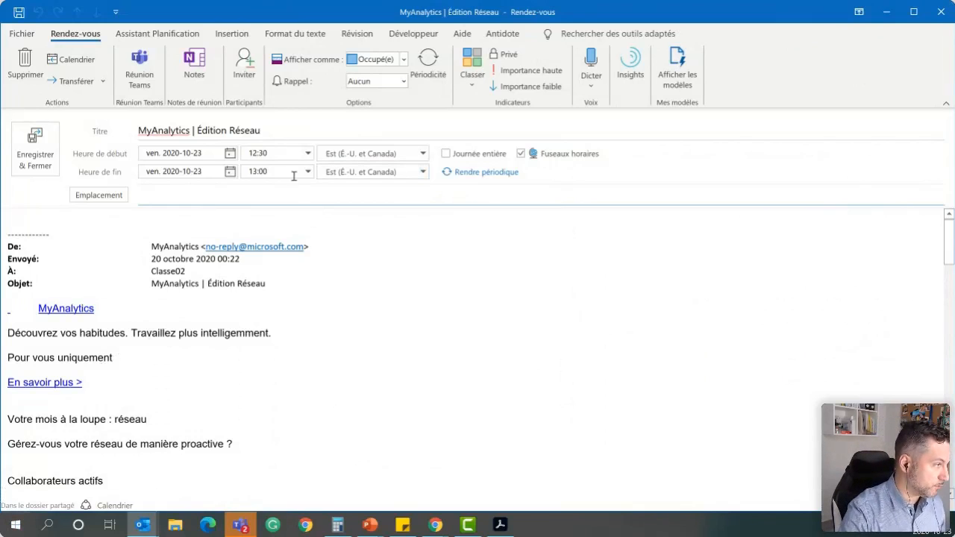
click(229, 153)
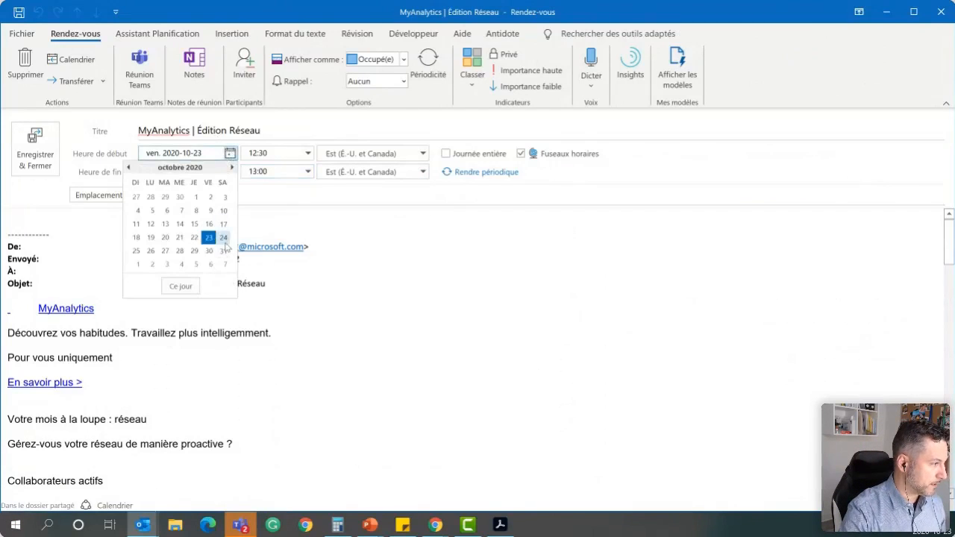
click(227, 236)
click(35, 147)
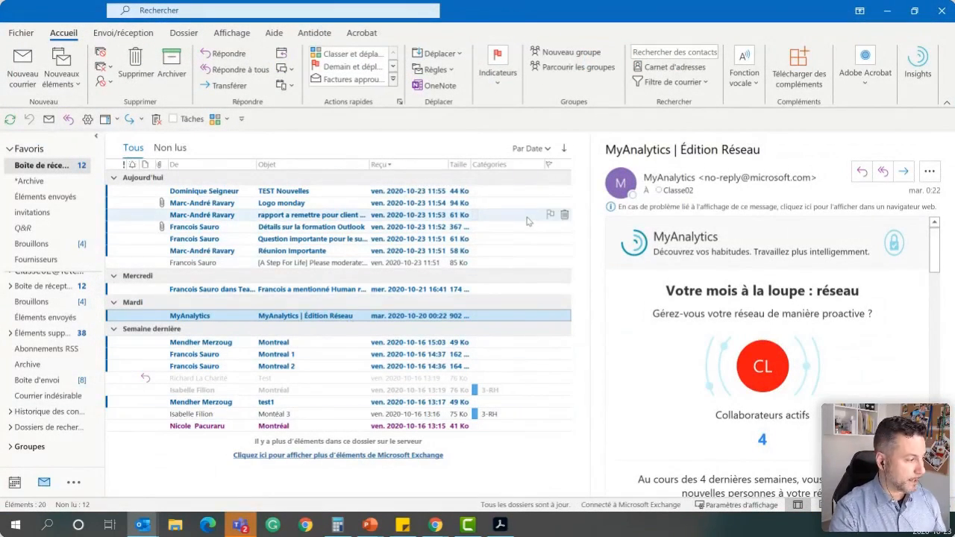
Widen the folder pane until the contacts and notes modules fit in the navigation bar, and peek at the contacts
click(106, 371)
drag(106, 376, 192, 371)
mouse_move(73, 487)
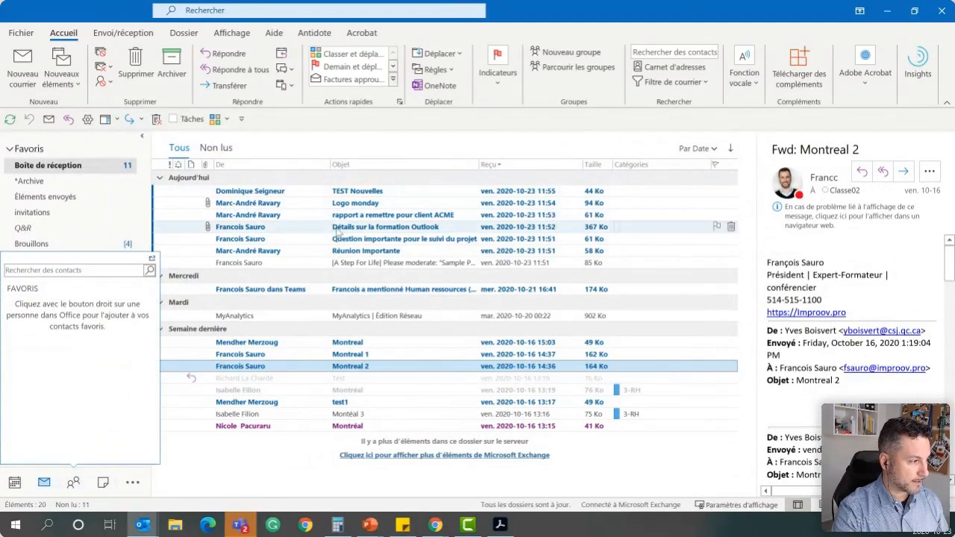
Create a new contact from the sender of the "Détails sur la formation Outlook" message and review the copied signature
click(336, 229)
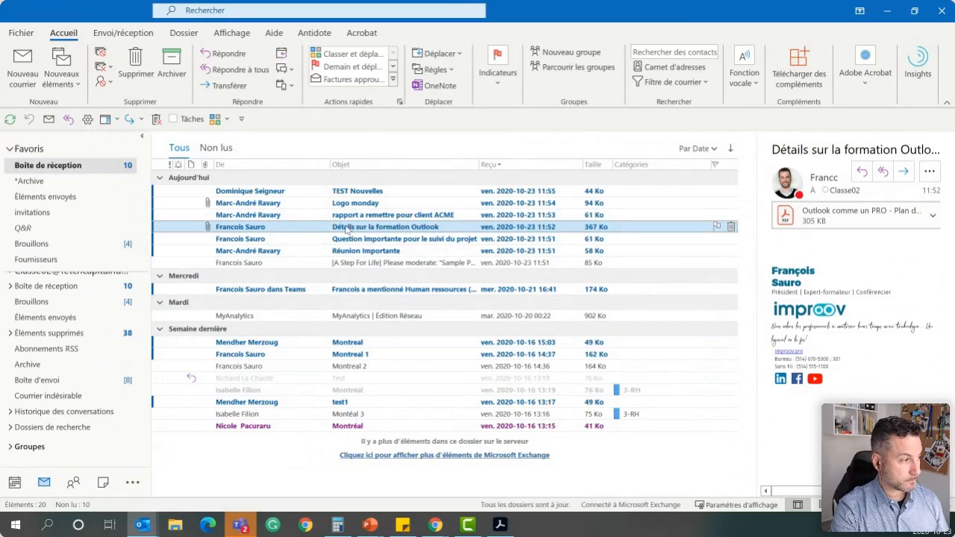
drag(345, 230, 71, 485)
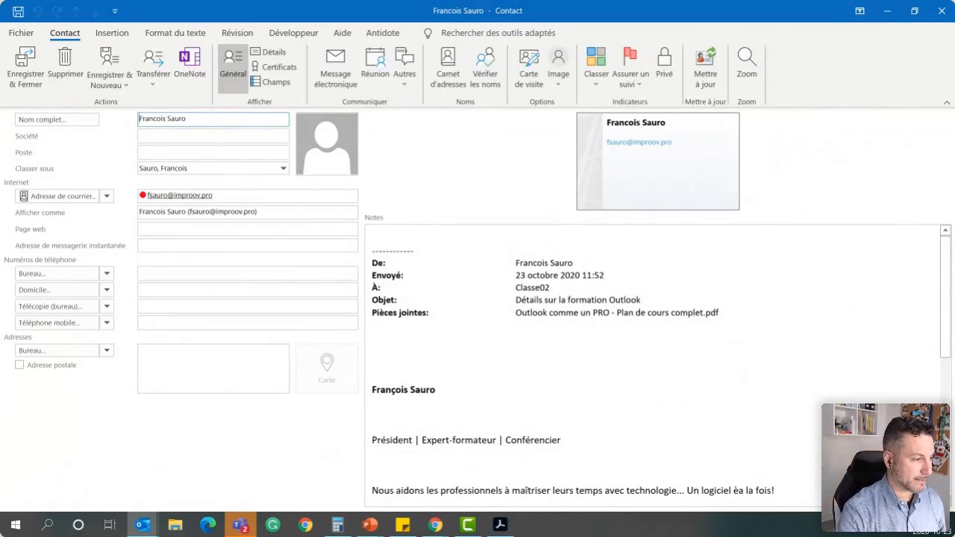
scroll(448, 377, down, 10)
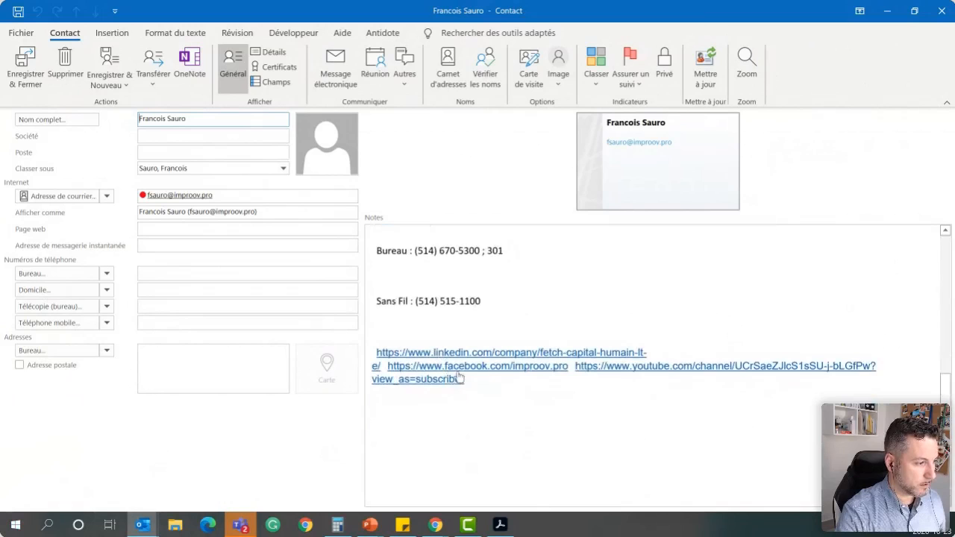
scroll(704, 418, up, 4)
Move the office and mobile phone numbers from the signature in the notes into the contact's matching phone fields
click(505, 387)
shift+click(415, 387)
drag(281, 311, 223, 279)
drag(496, 429, 188, 324)
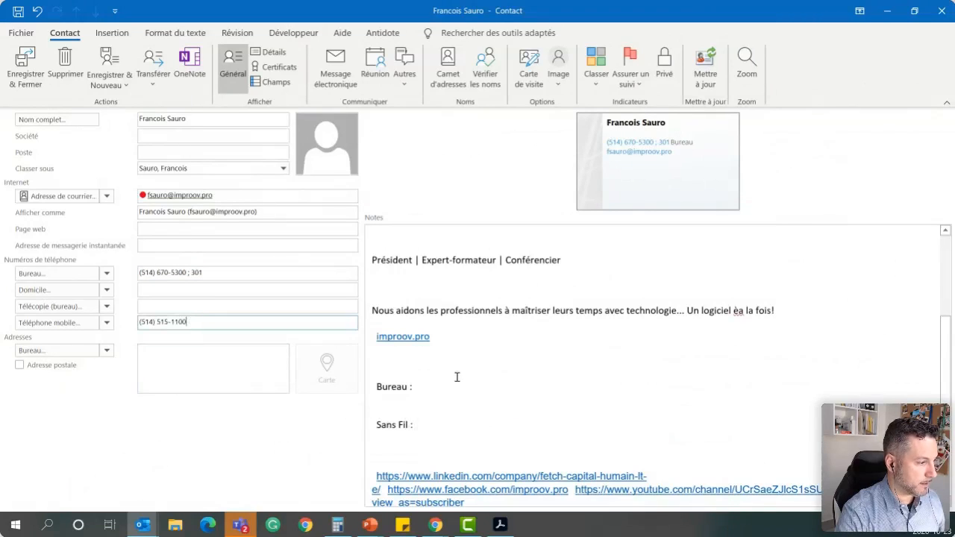
Move the improov.pro address from the notes into the contact's Page web field
click(362, 336)
drag(397, 346, 228, 263)
drag(229, 239, 230, 237)
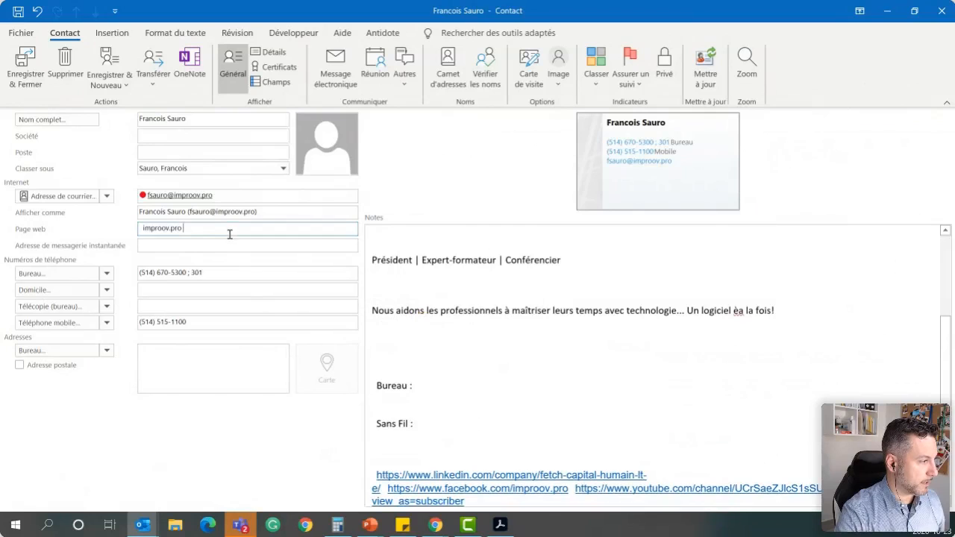
Delete the slogan, the leftover phone labels and the social media links from the contact's notes
scroll(556, 457, down, 3)
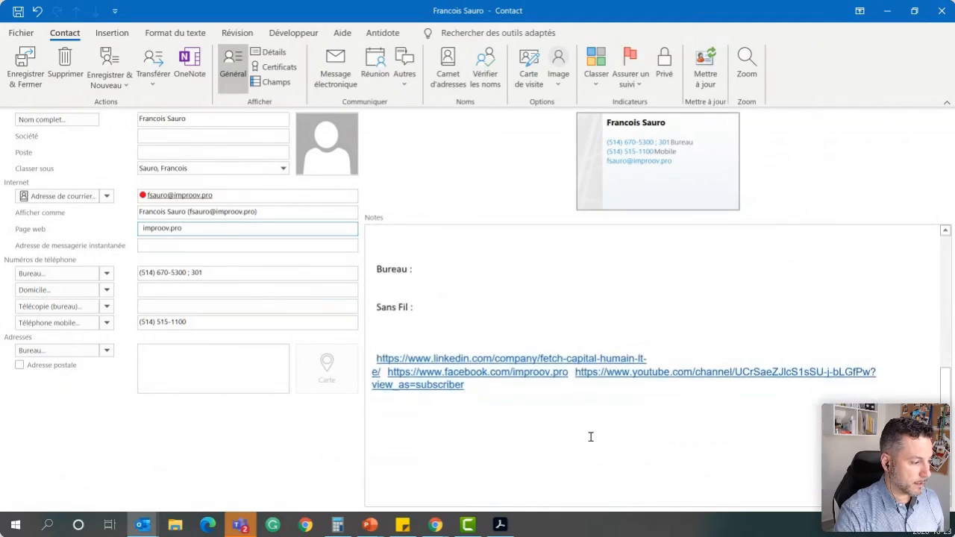
mouse_move(555, 411)
mouse_down()
mouse_move(367, 128)
mouse_move(397, 362)
mouse_move(373, 493)
mouse_up()
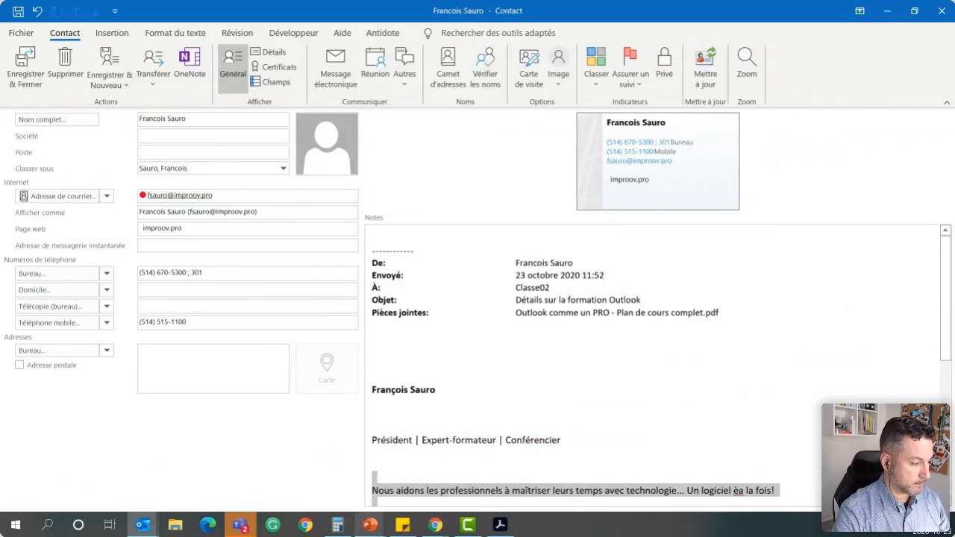
key(Delete)
Complete the contact with the signature's job title and the company Improov, and save it by updating the existing duplicate
drag(566, 441, 203, 155)
click(212, 136)
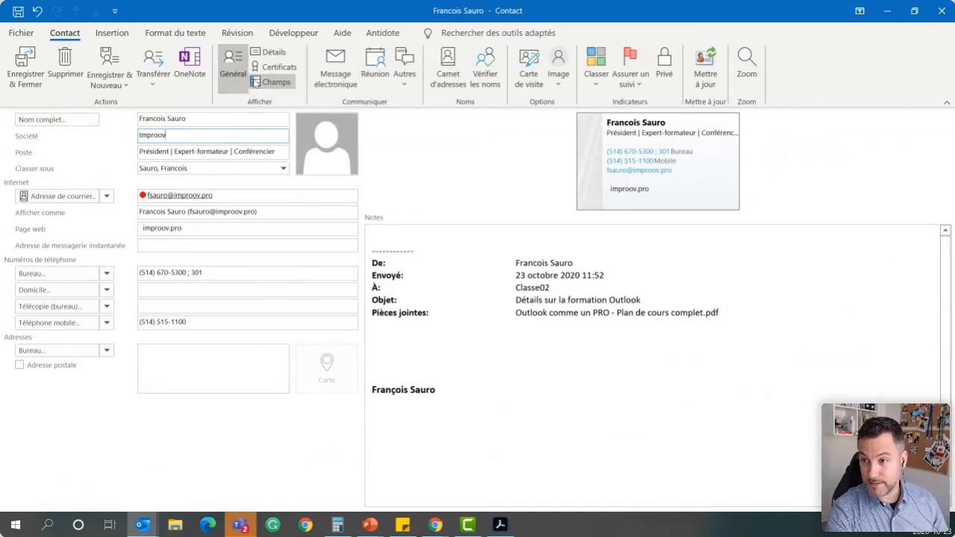
click(35, 77)
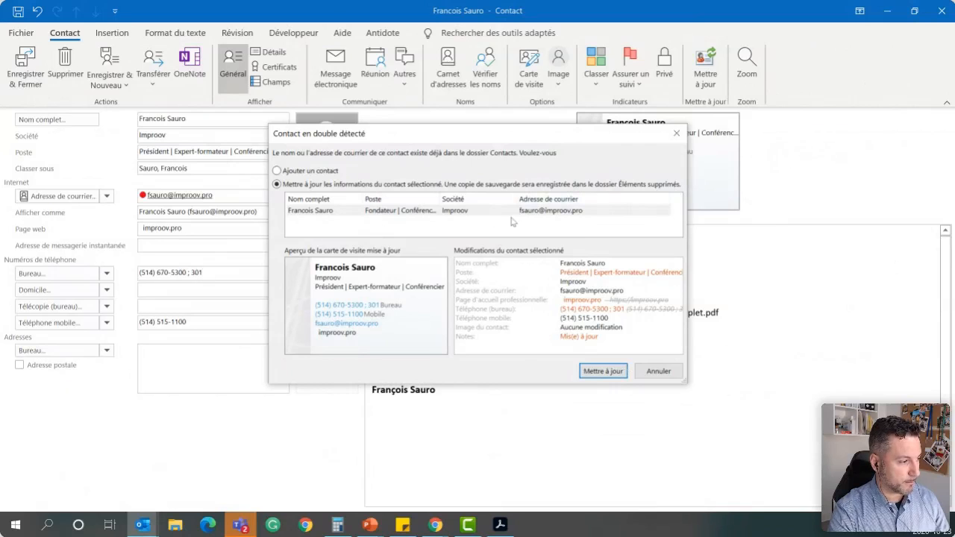
click(603, 371)
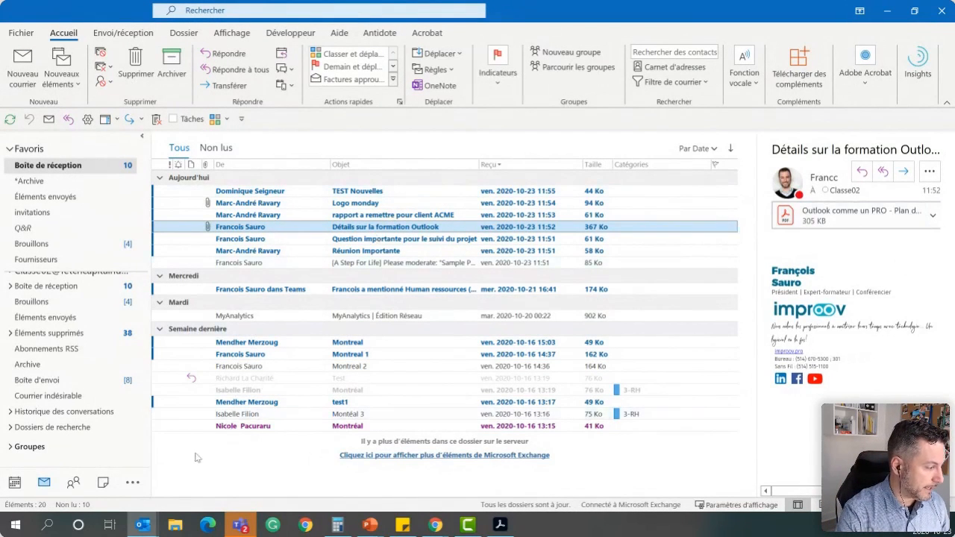
Read the "Allergie alimentaire" note in the notes module and close it
click(103, 484)
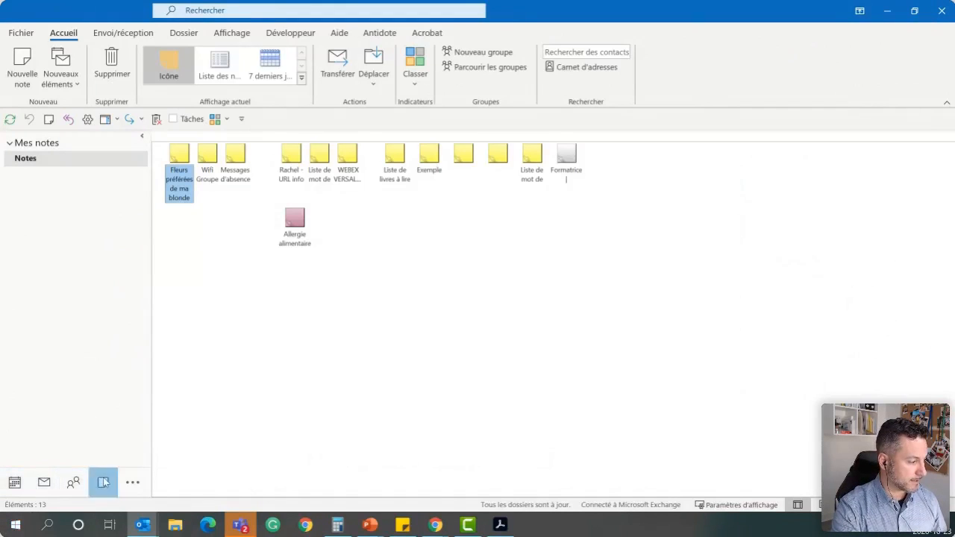
drag(301, 224, 289, 206)
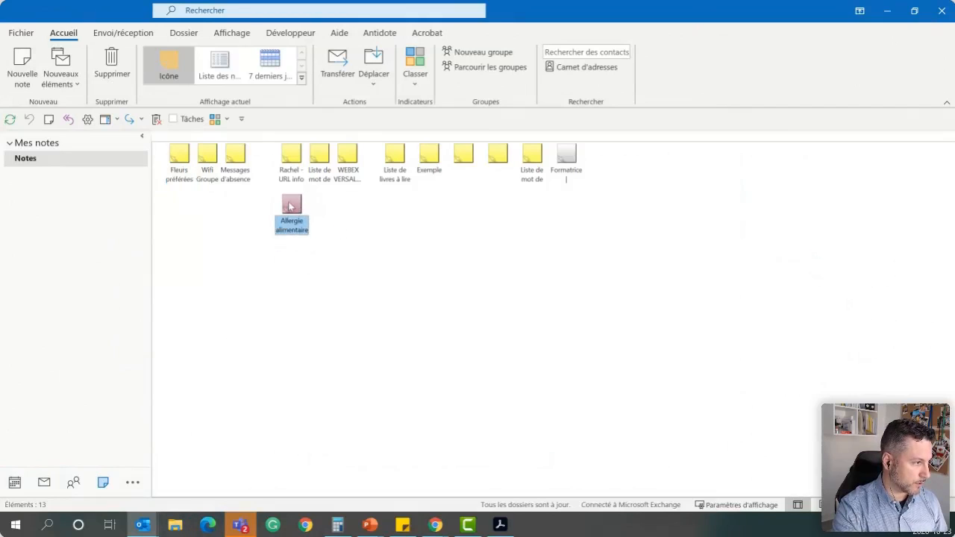
double_click(290, 206)
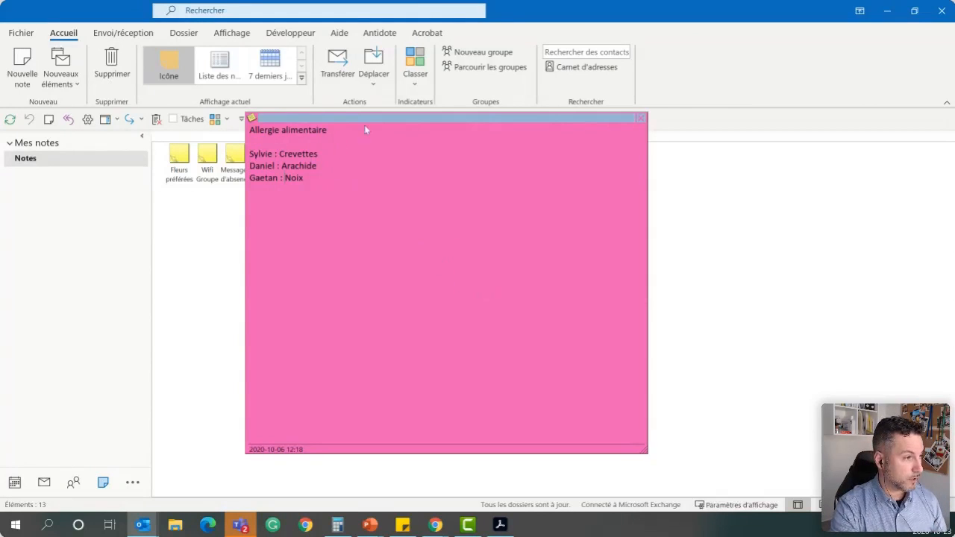
click(642, 118)
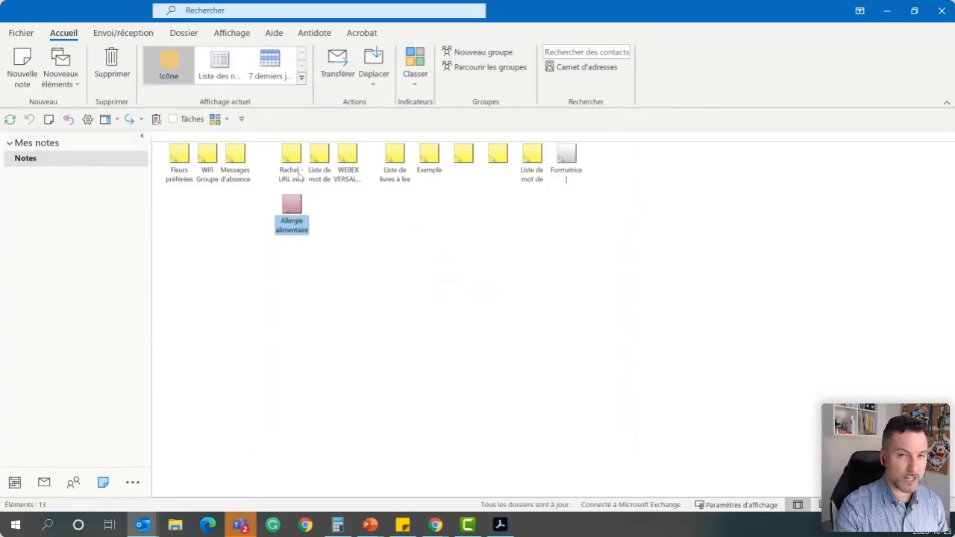
Create an e-mail from the "Allergie alimentaire" note and review the note content in its body
drag(295, 209, 44, 478)
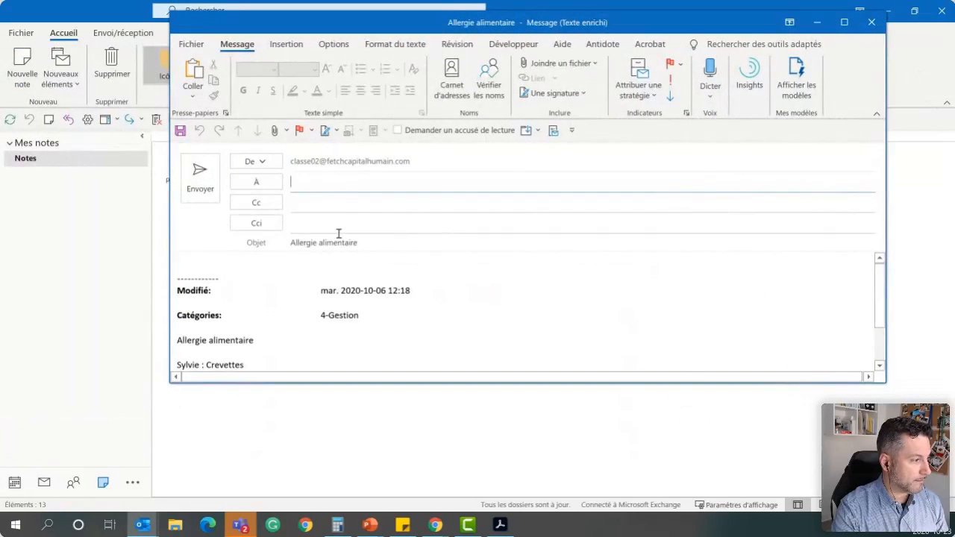
scroll(337, 284, down, 2)
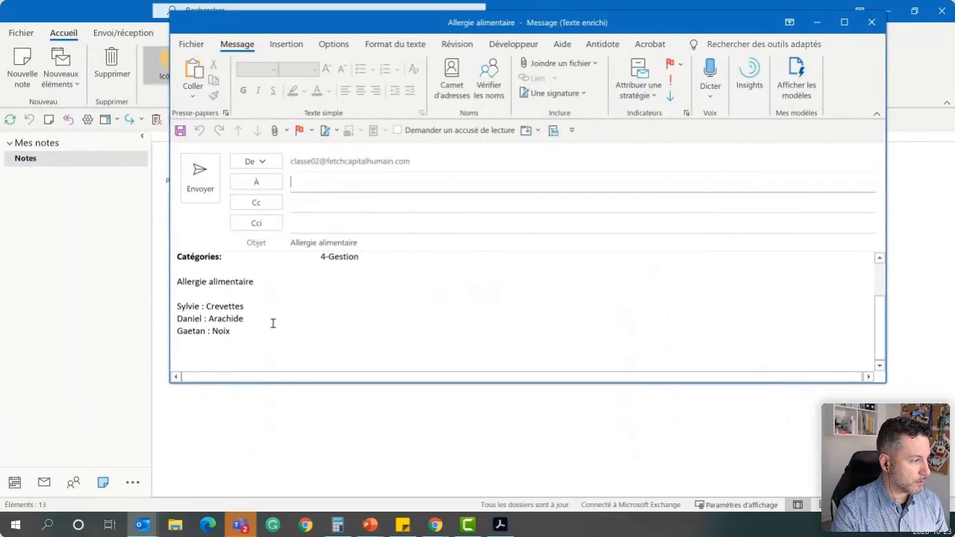
scroll(258, 324, up, 2)
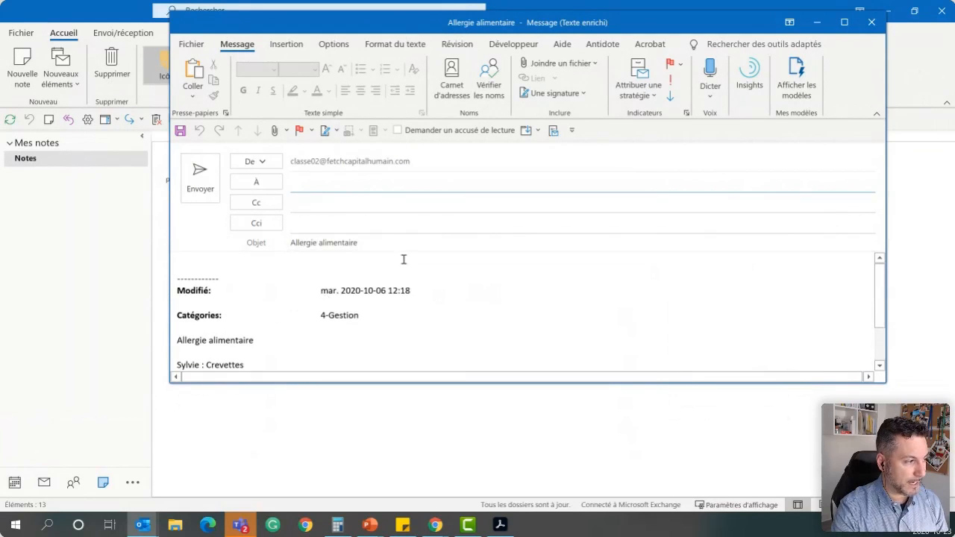
Address the "Allergie alimentaire" message to the suggested Improov colleague and send it
text(marc)
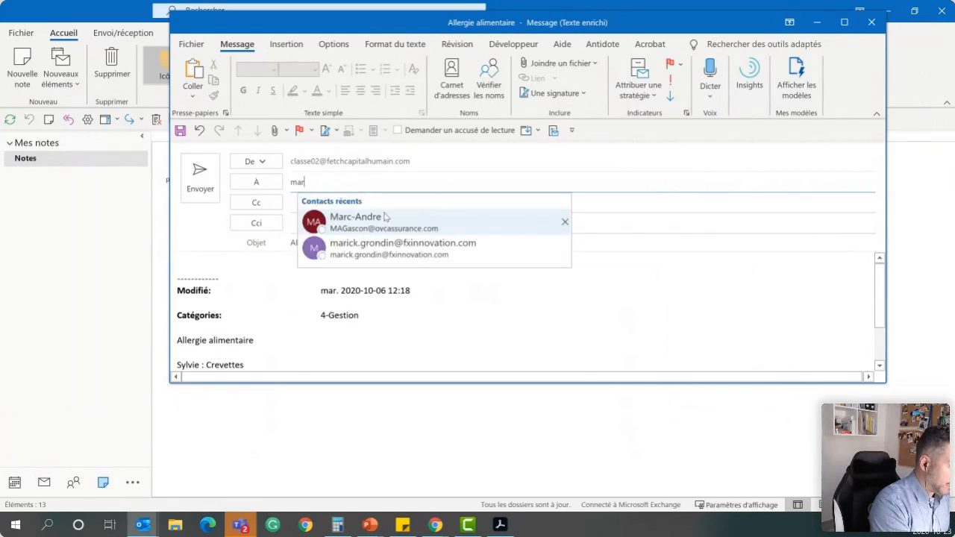
key(Return)
key(BackSpace)
key(BackSpace)
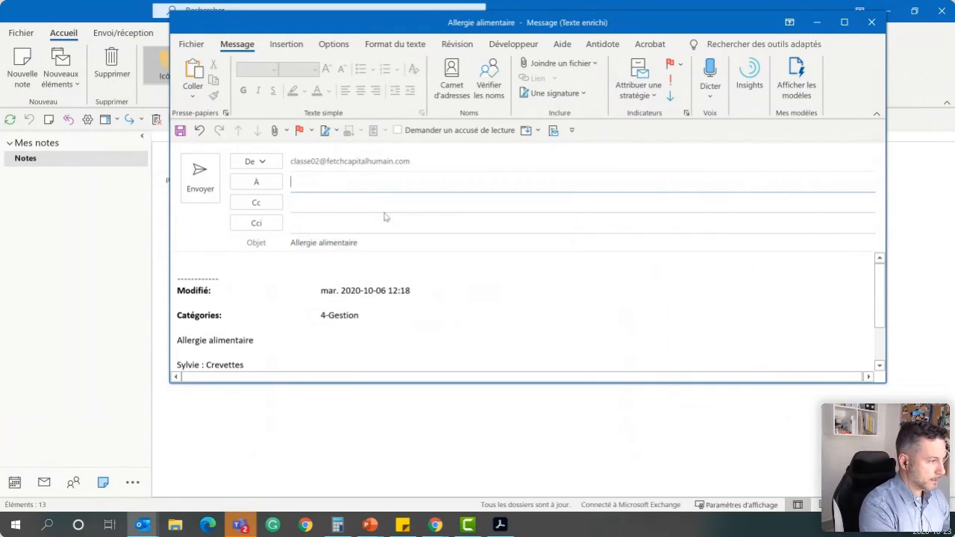
text(mar)
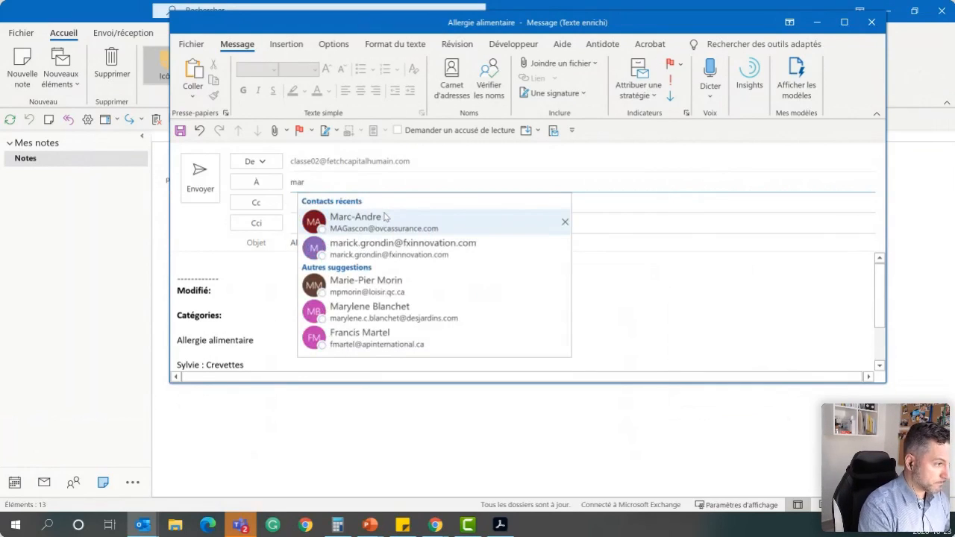
text(c)
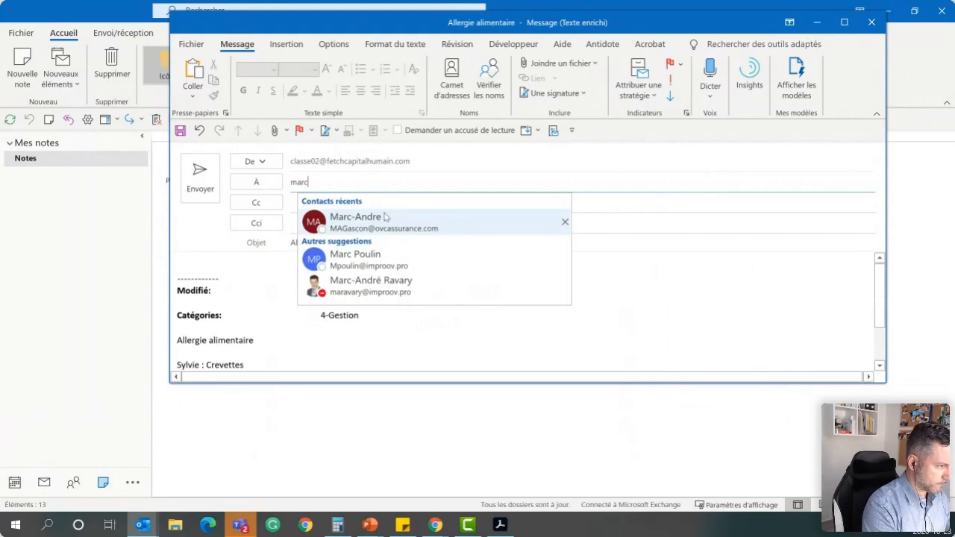
key(Down)
key(Down)
key(Return)
key(ctrl+Return)
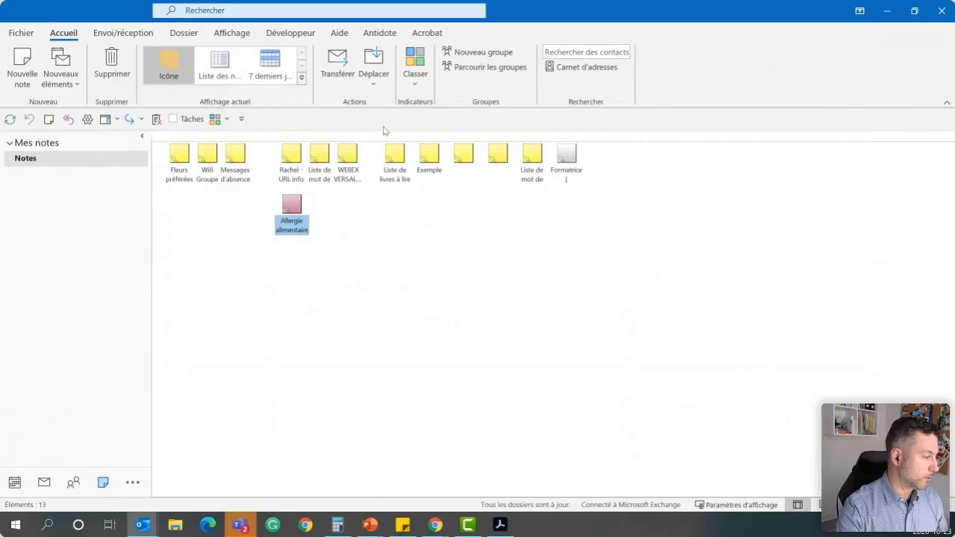
Start a new e-mail from the mail module and insert the "Courte" signature
click(44, 483)
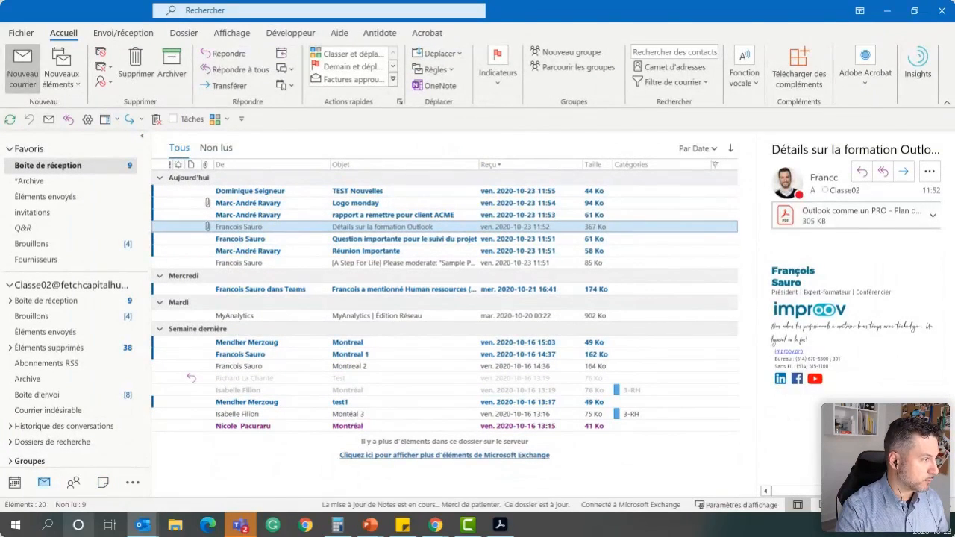
click(23, 67)
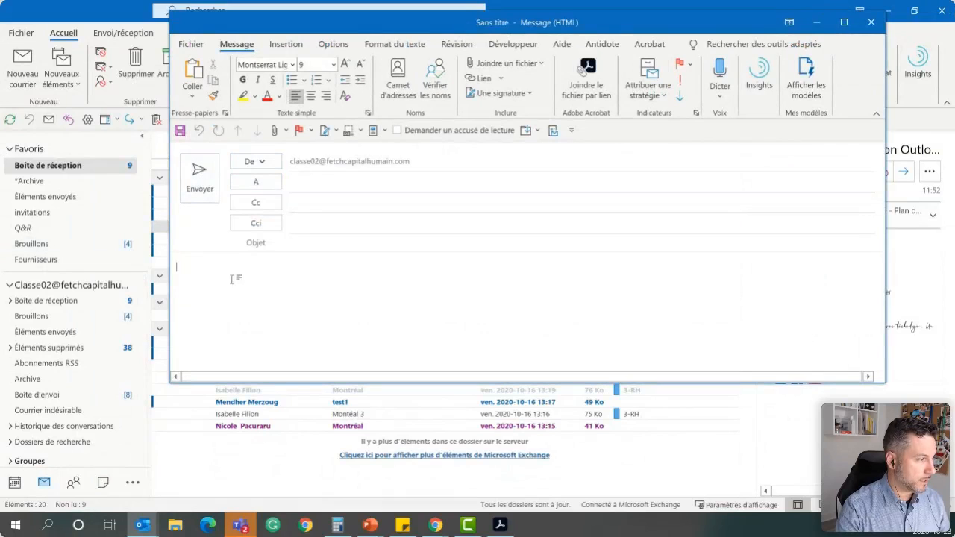
click(291, 46)
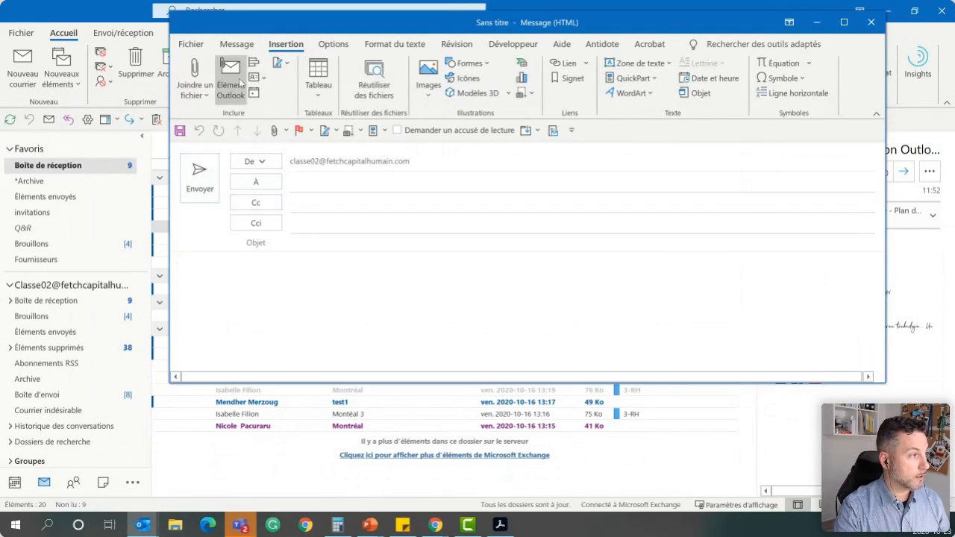
click(280, 63)
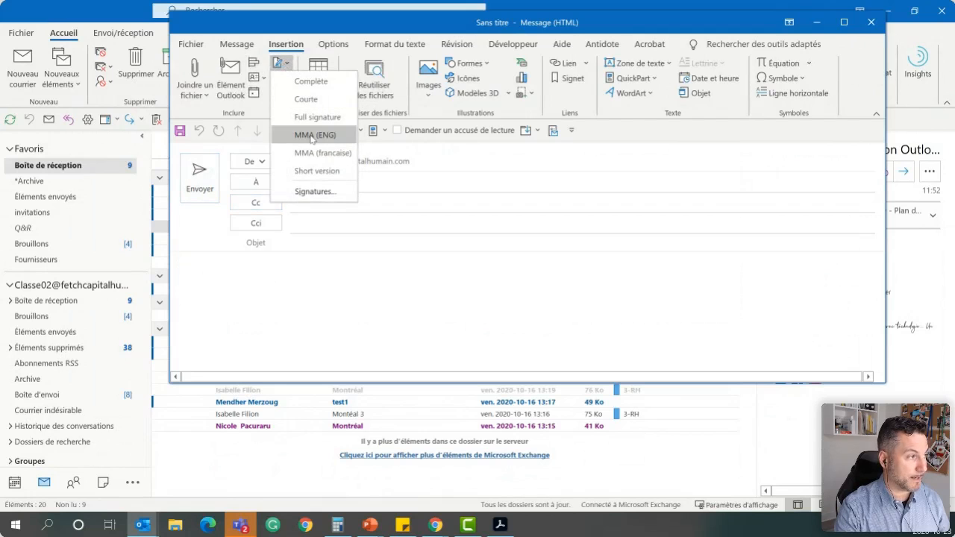
click(309, 81)
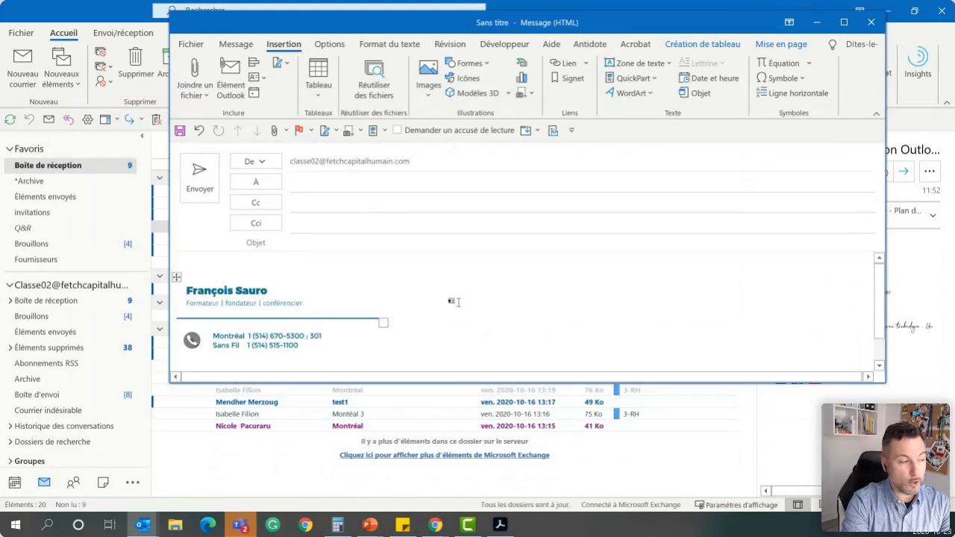
Try the "Complète", "Courte" and "Short version" signatures in the new message, and discard it without saving
right_click(235, 291)
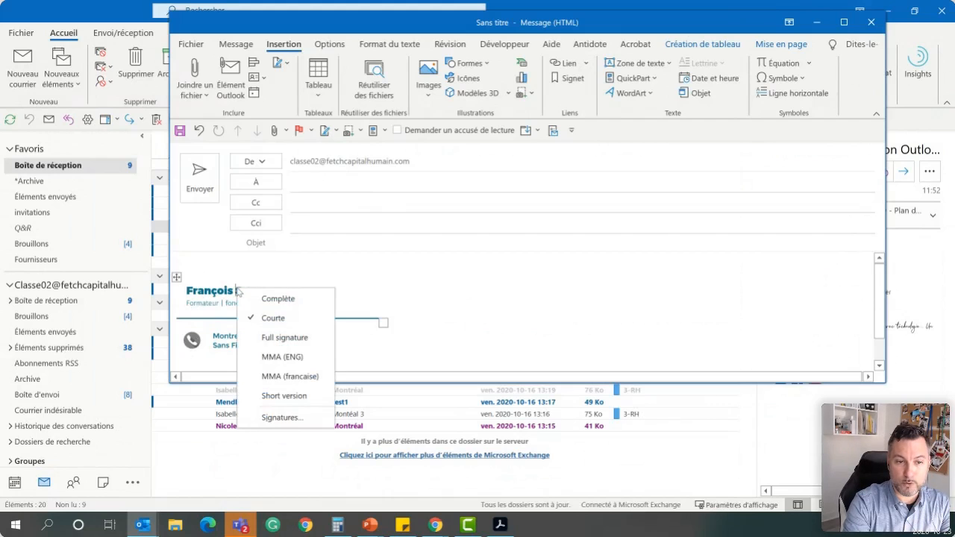
click(273, 305)
right_click(259, 298)
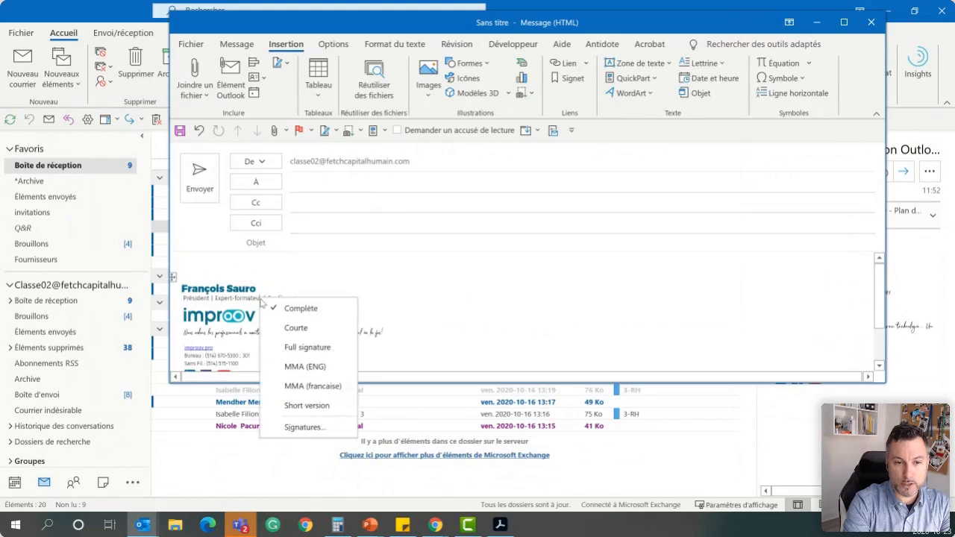
click(298, 326)
right_click(252, 293)
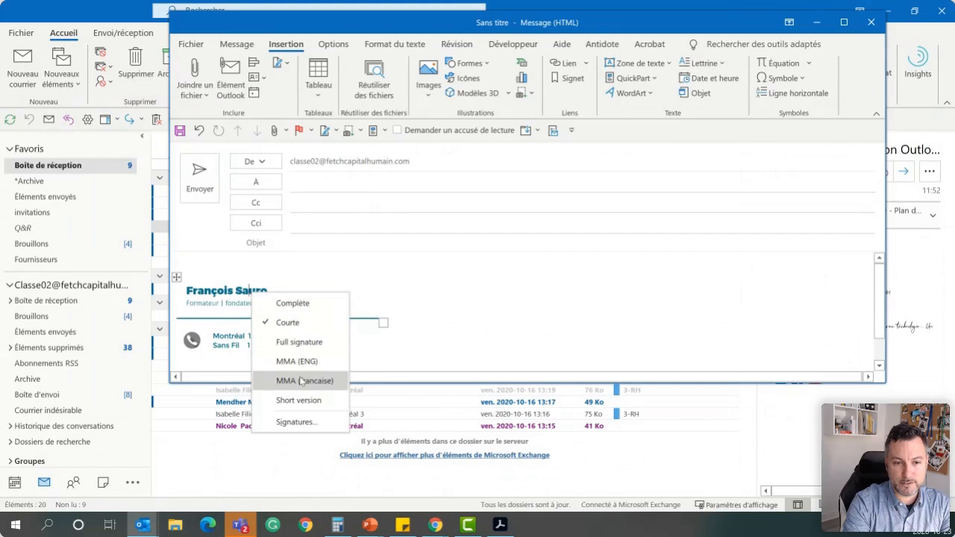
click(299, 400)
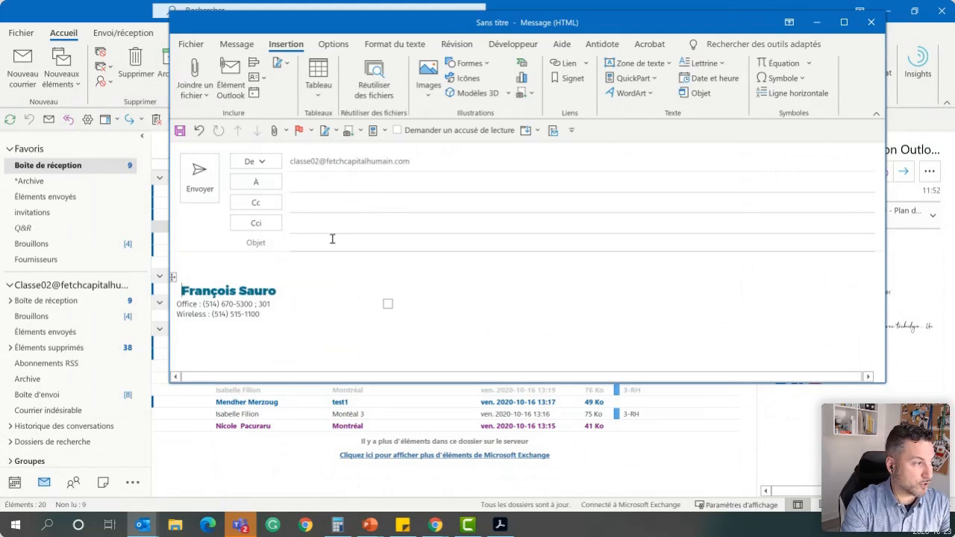
click(871, 22)
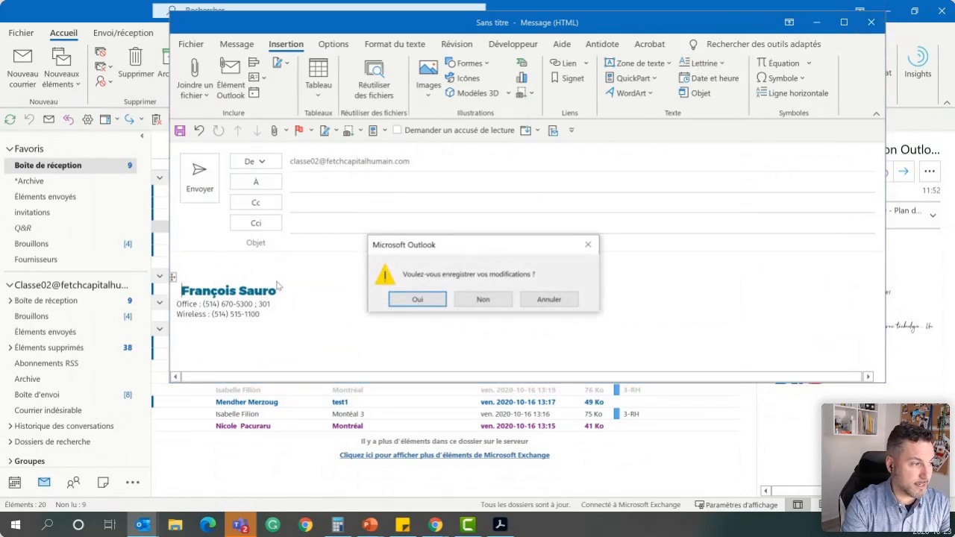
click(483, 299)
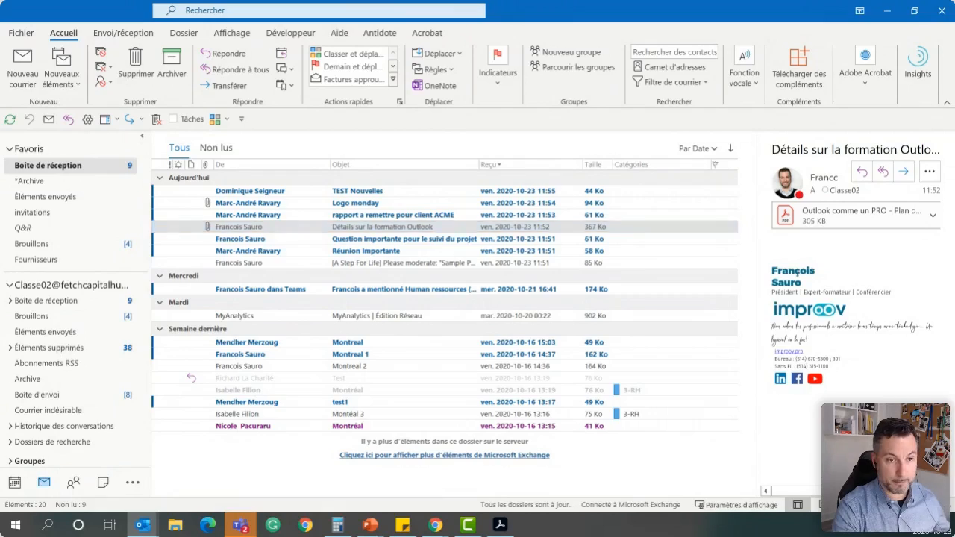
key(ctrl+2)
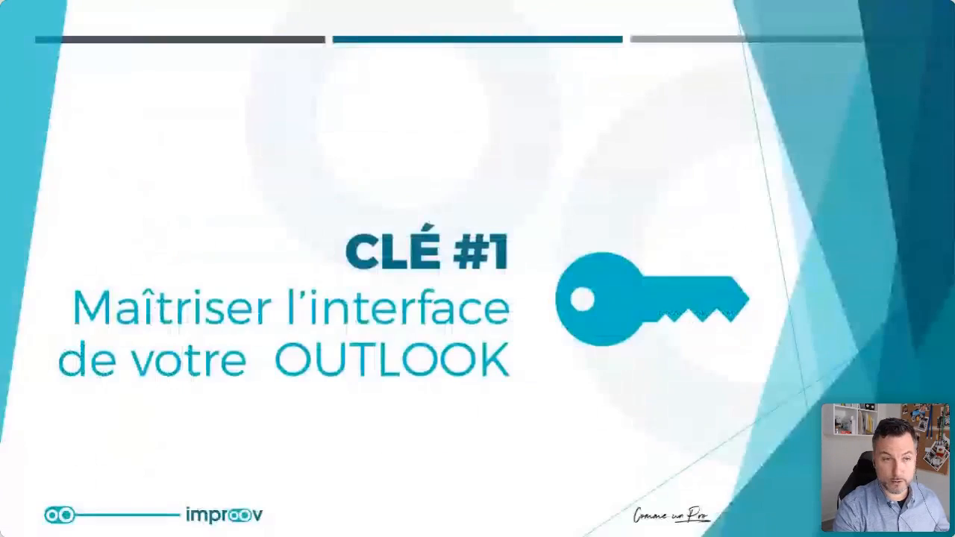
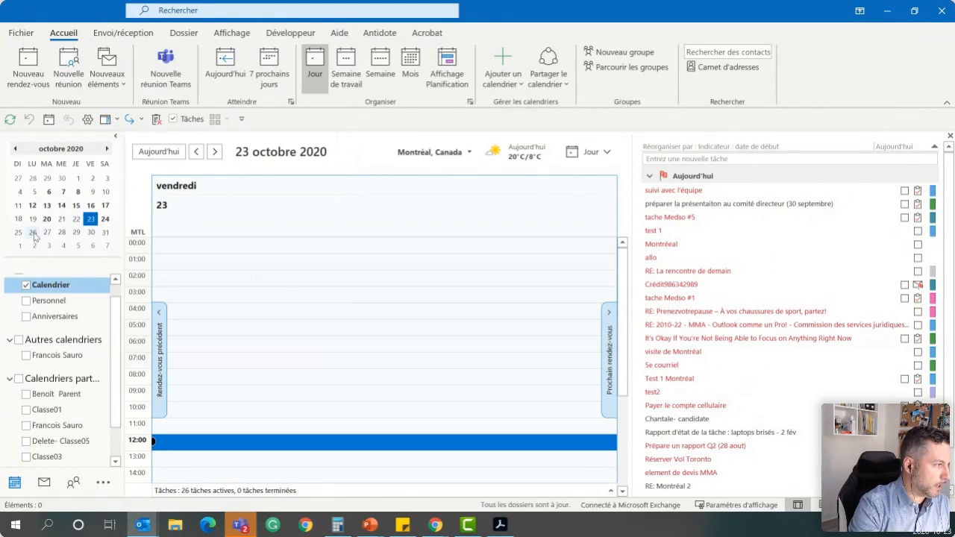
Display the work week of 26–30 October 2020 in the calendar, and return to the day view
click(347, 74)
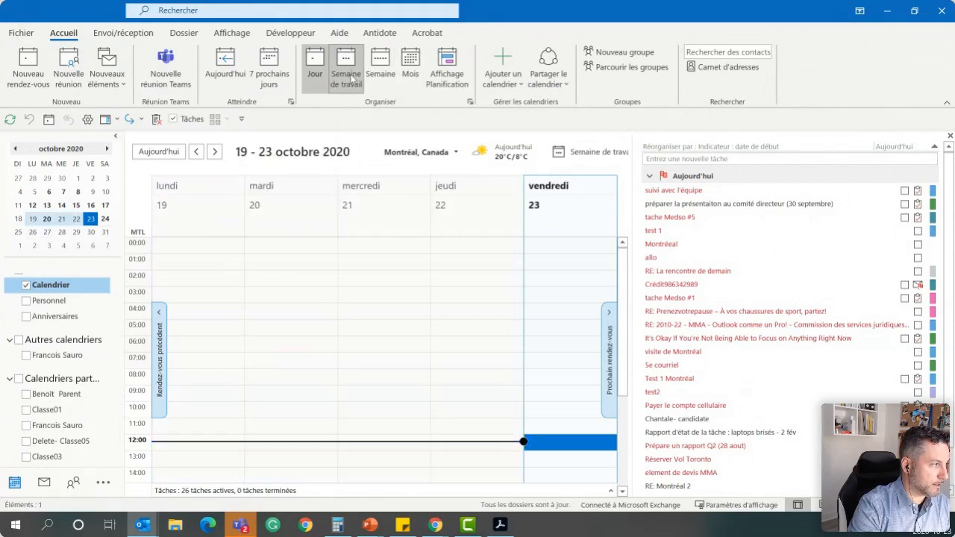
click(76, 233)
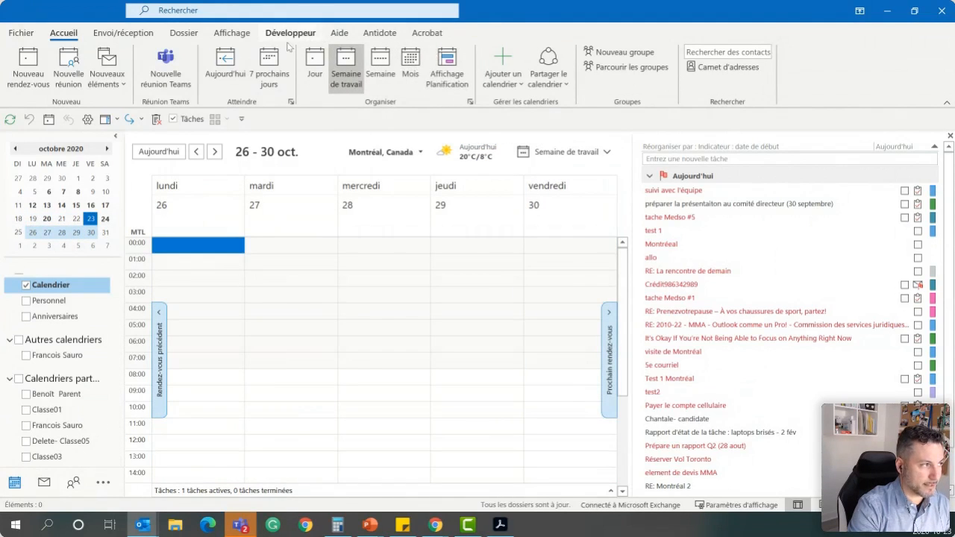
click(314, 69)
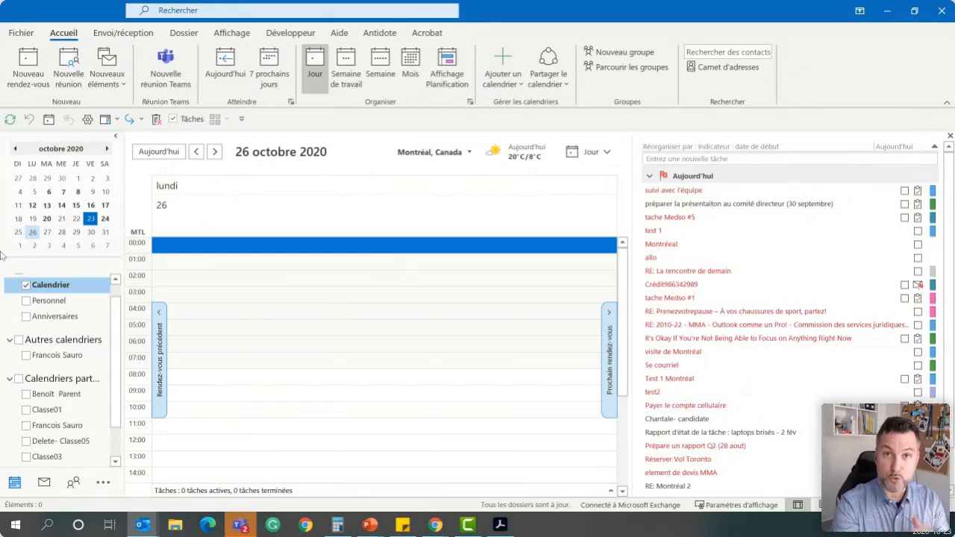
Display the four Thursdays 29 October and 5, 12 and 19 November 2020 side by side in the calendar
click(76, 233)
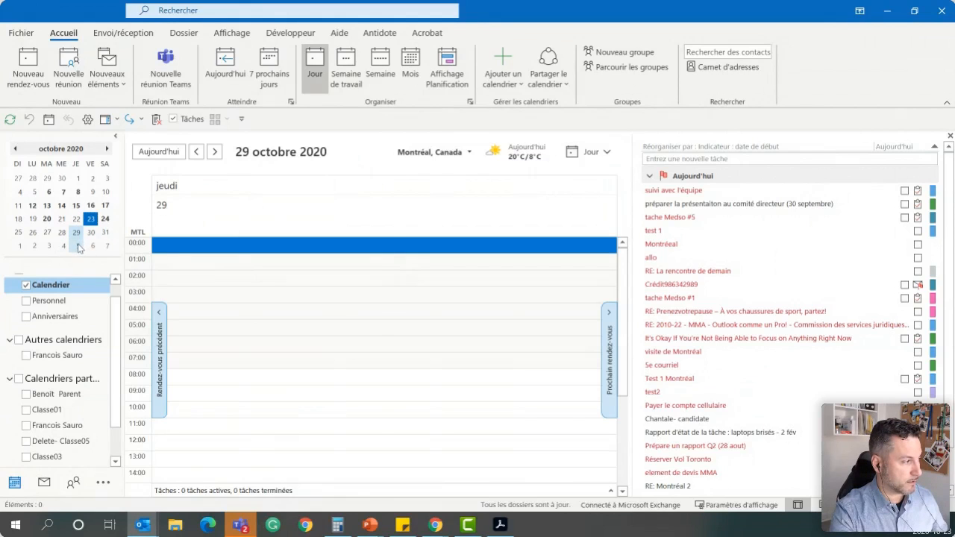
ctrl+click(77, 245)
click(107, 148)
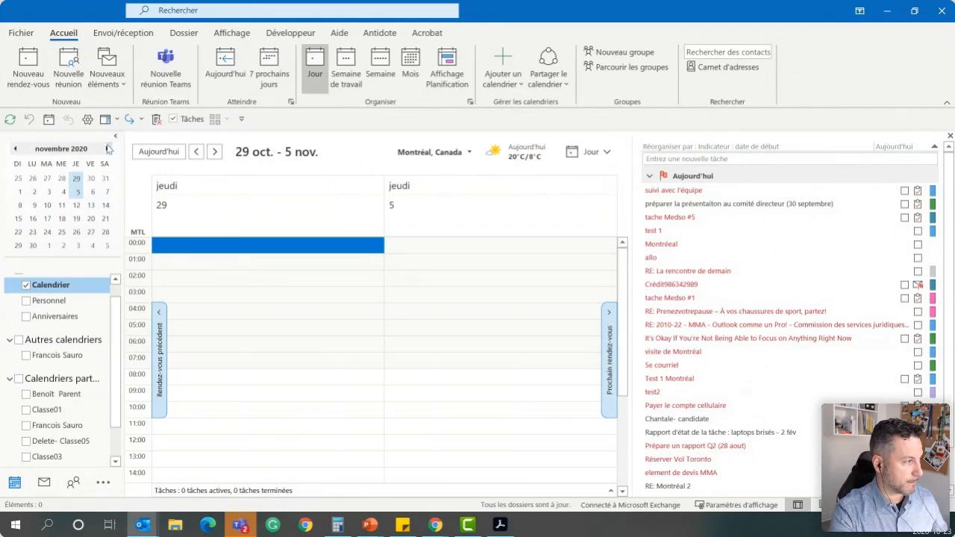
ctrl+click(77, 206)
ctrl+click(77, 219)
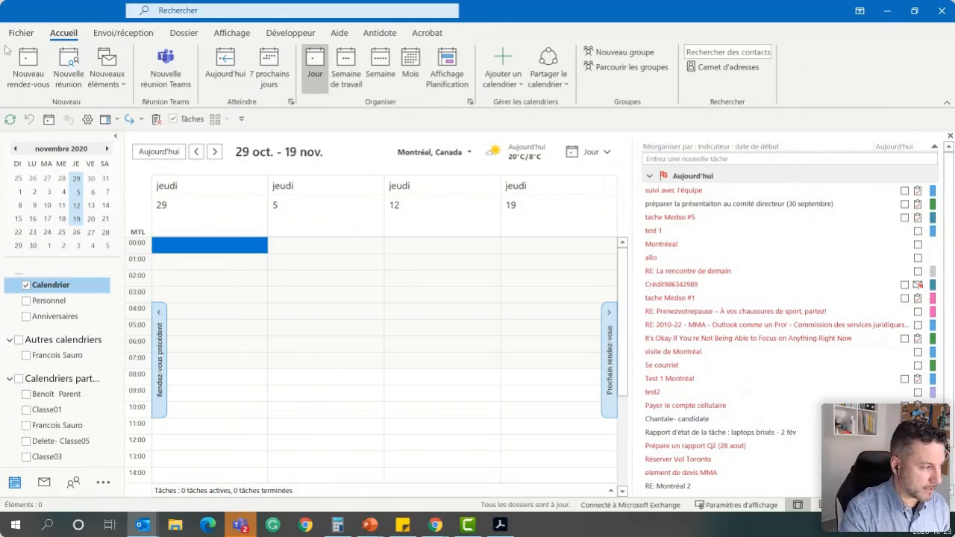
Show the colleague's shared calendar beside the main calendar, and display 3–5 November 2020 in both
scroll(420, 395, down, 3)
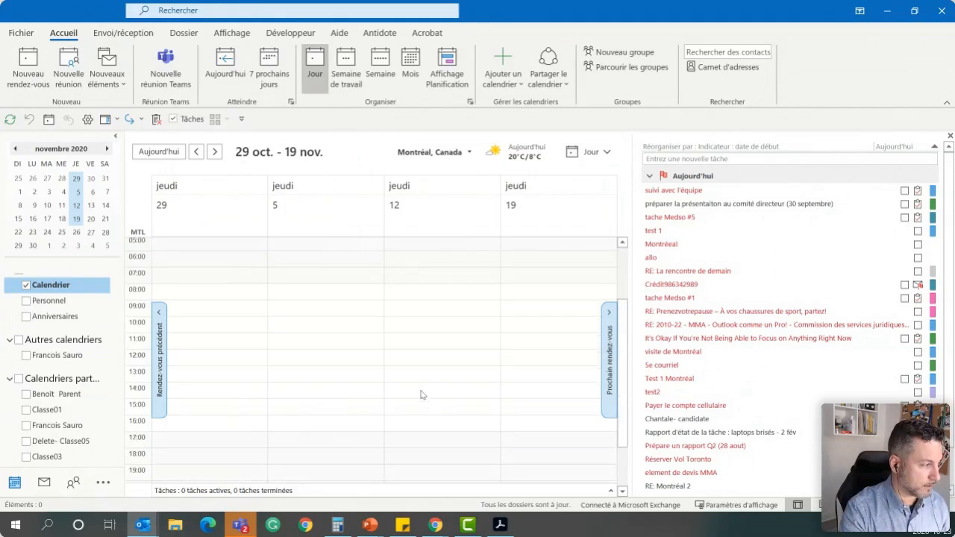
click(26, 425)
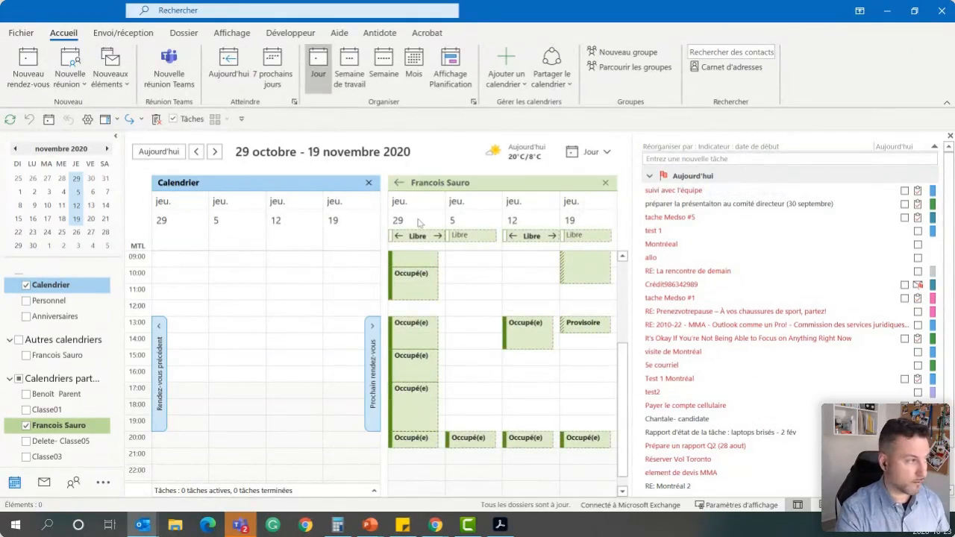
click(48, 192)
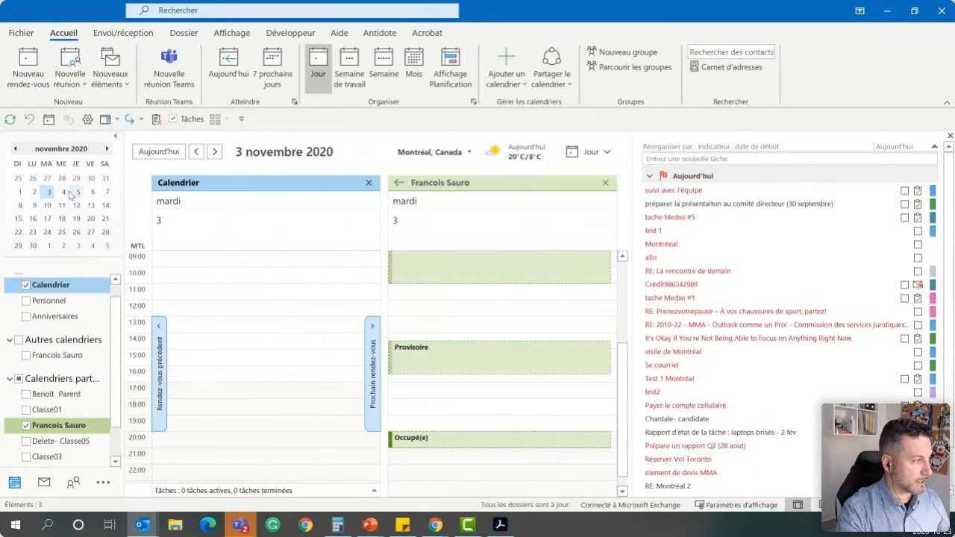
shift+click(77, 193)
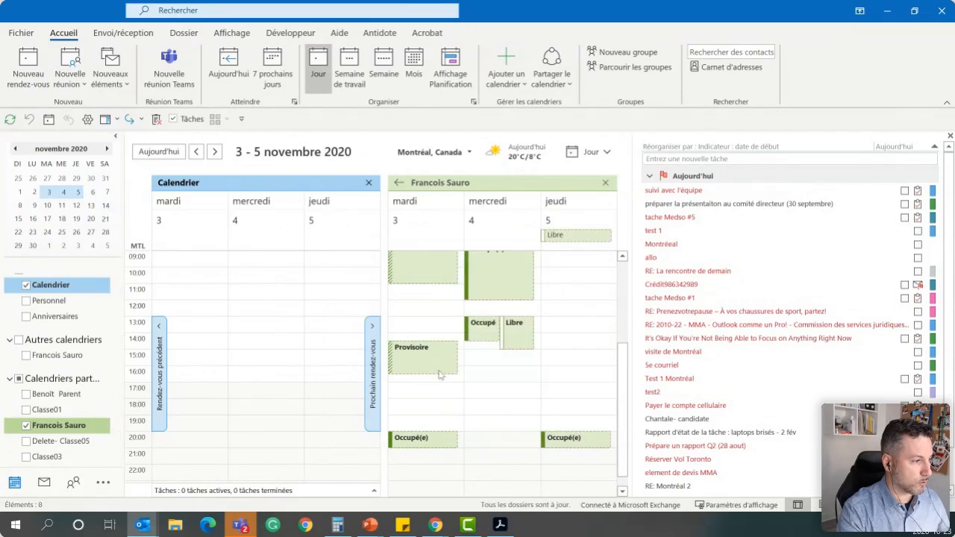
Compare Wednesdays 4, 11, 18 and 25 November 2020 in both calendars, and close the colleague's calendar
click(63, 192)
ctrl+click(62, 206)
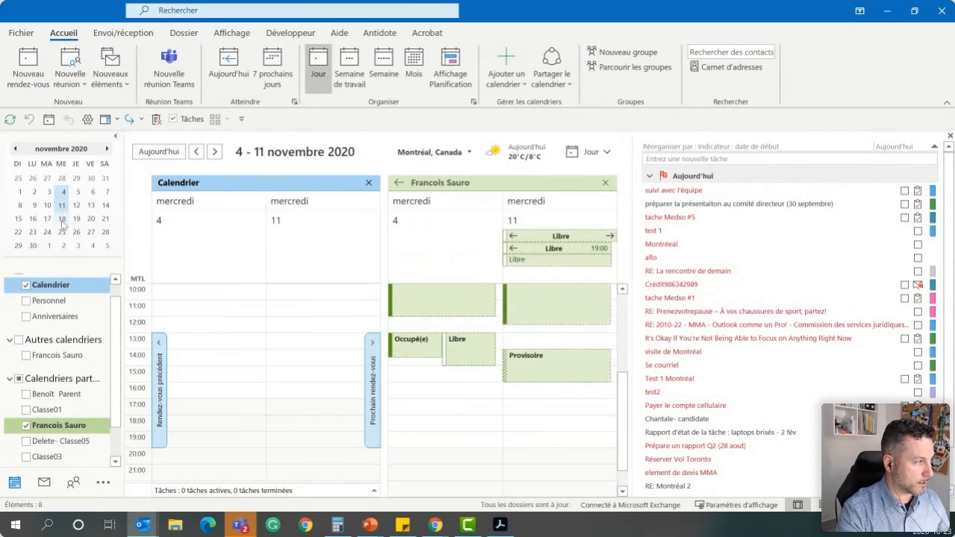
ctrl+click(62, 219)
ctrl+click(62, 232)
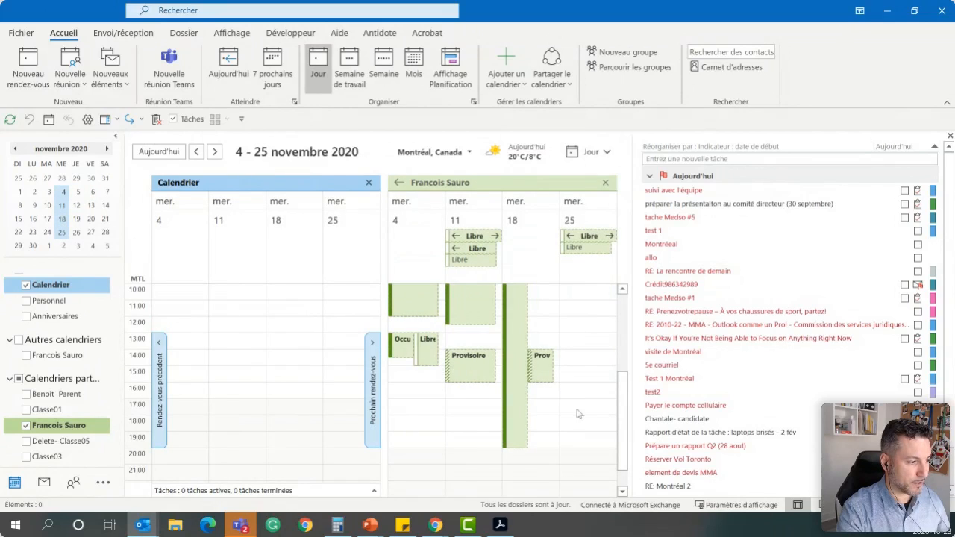
mouse_move(622, 422)
mouse_down()
mouse_move(630, 399)
mouse_move(605, 419)
mouse_up()
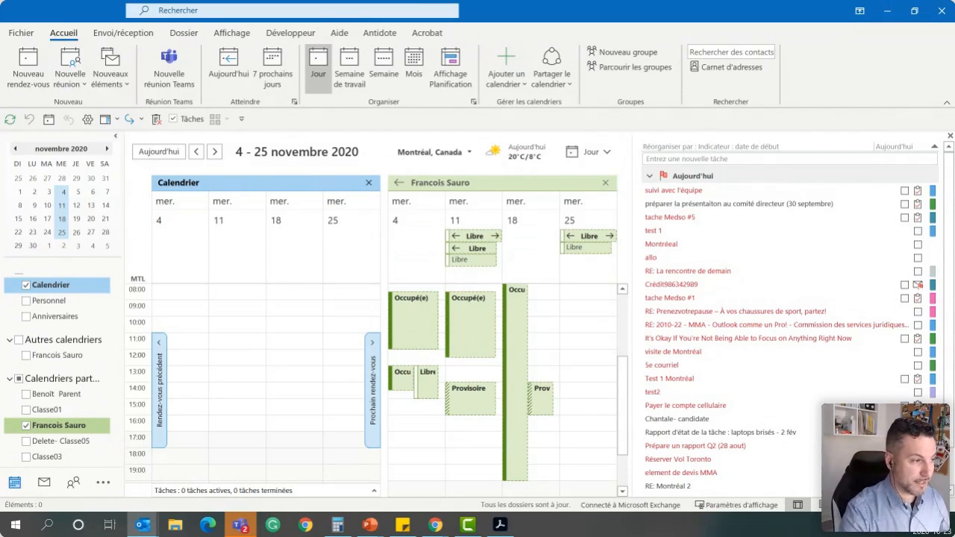
click(605, 183)
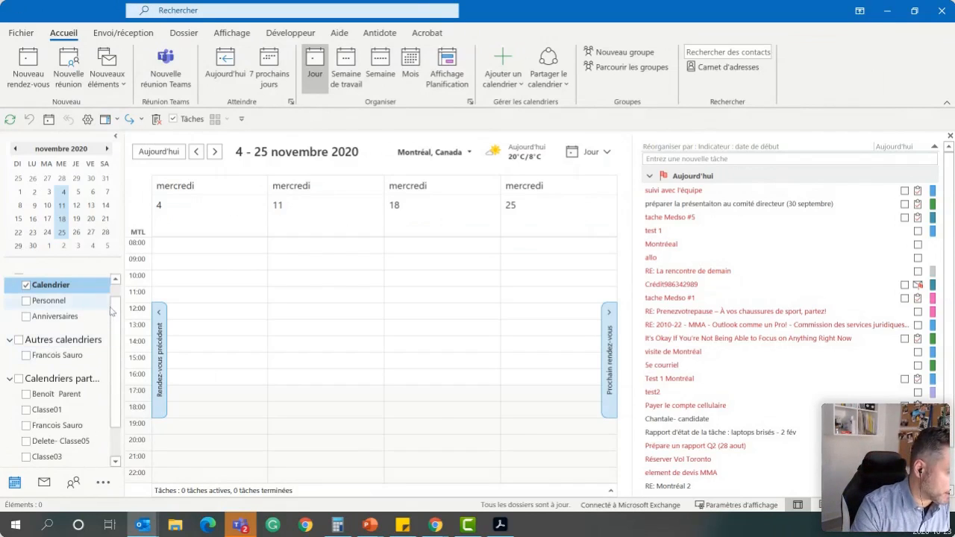
Set the calendar's time scale to 30 minutes
right_click(158, 297)
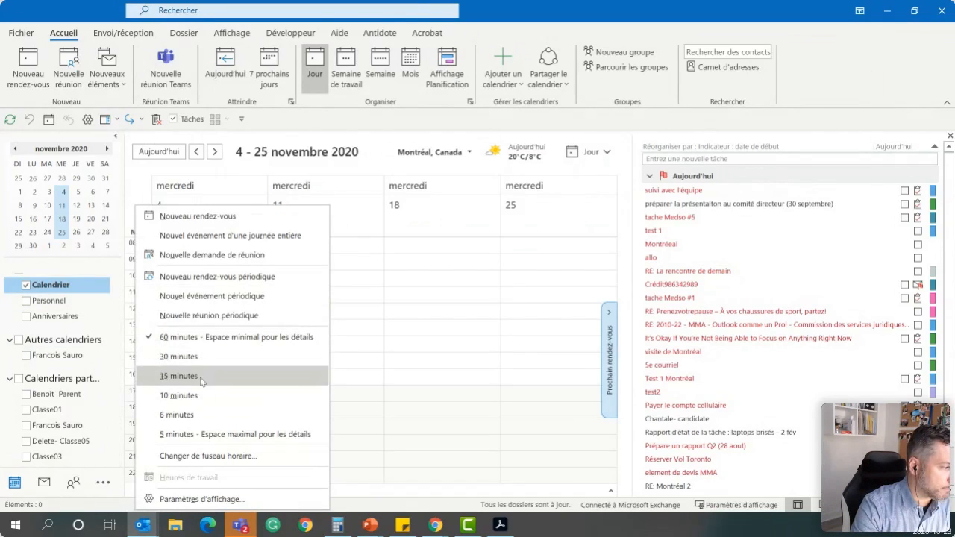
click(179, 357)
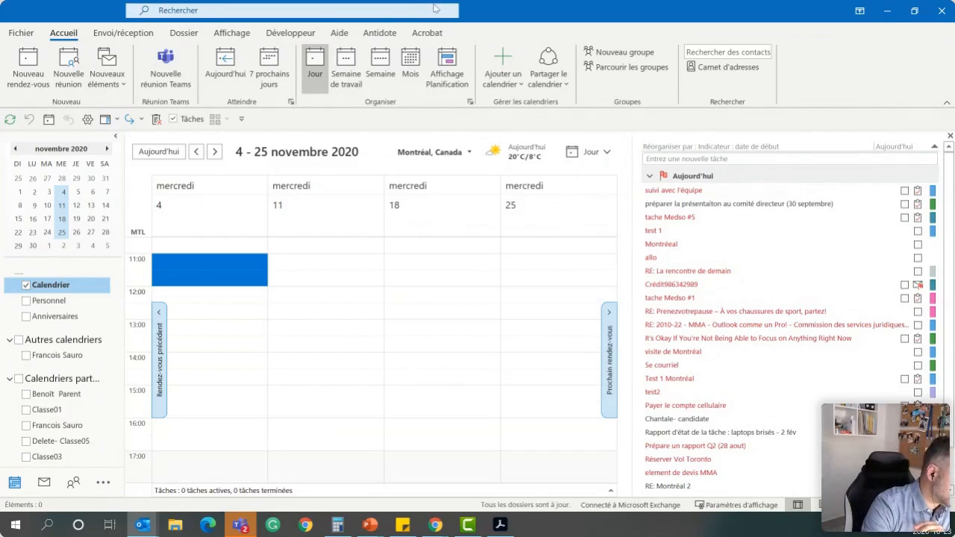
Remove the tasks from "tache Medso #1" through "element de devis MMA", deleting all occurrences of the recurring "Payer le compte cellulaire" task
click(720, 300)
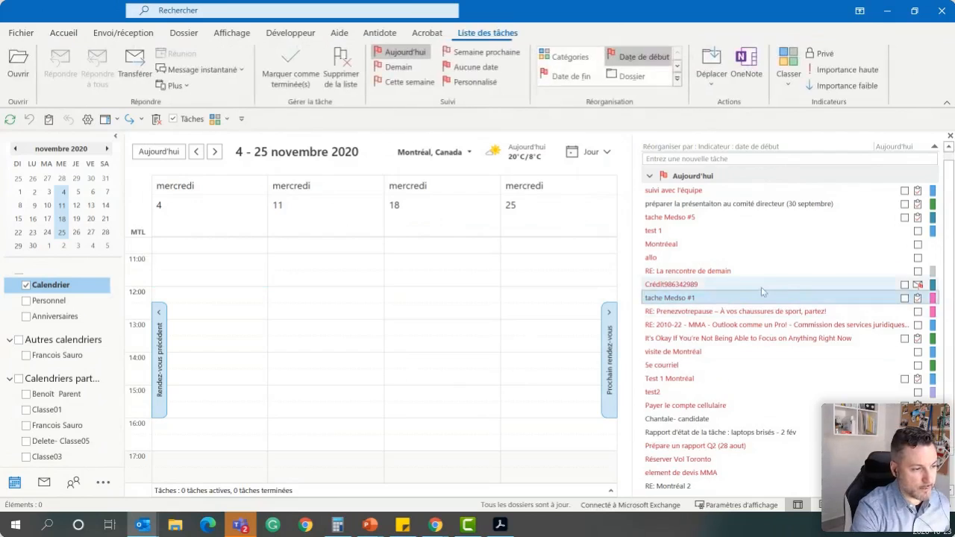
scroll(761, 287, down, 1)
shift+click(700, 427)
right_click(682, 351)
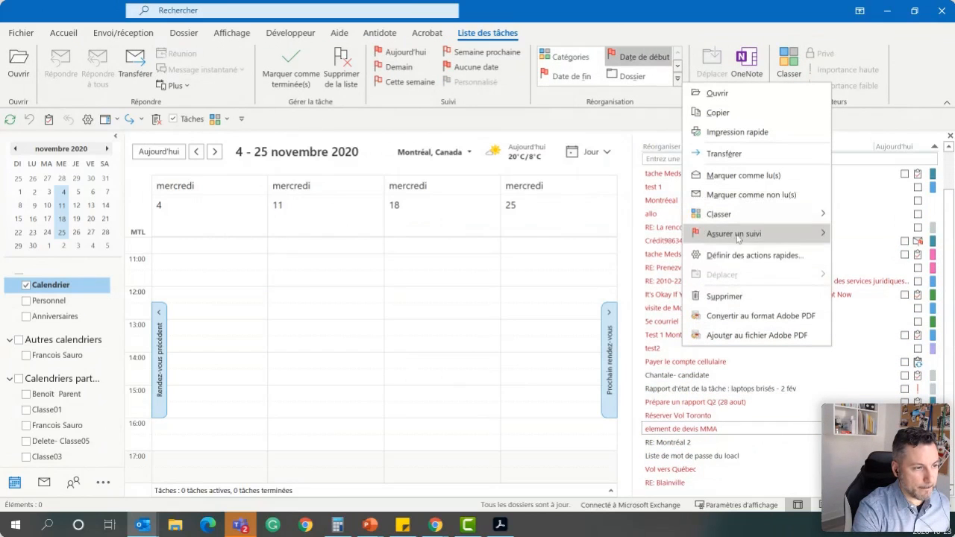
click(341, 66)
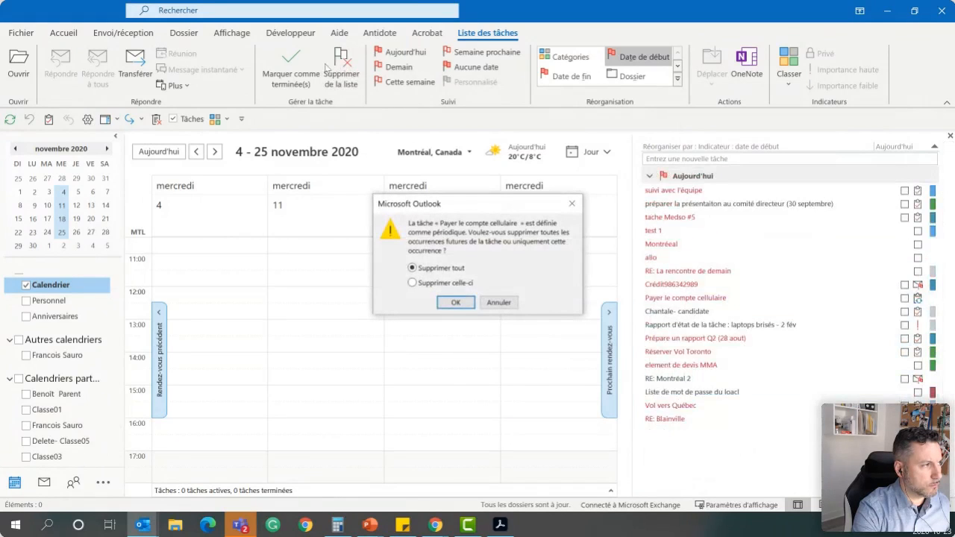
click(456, 303)
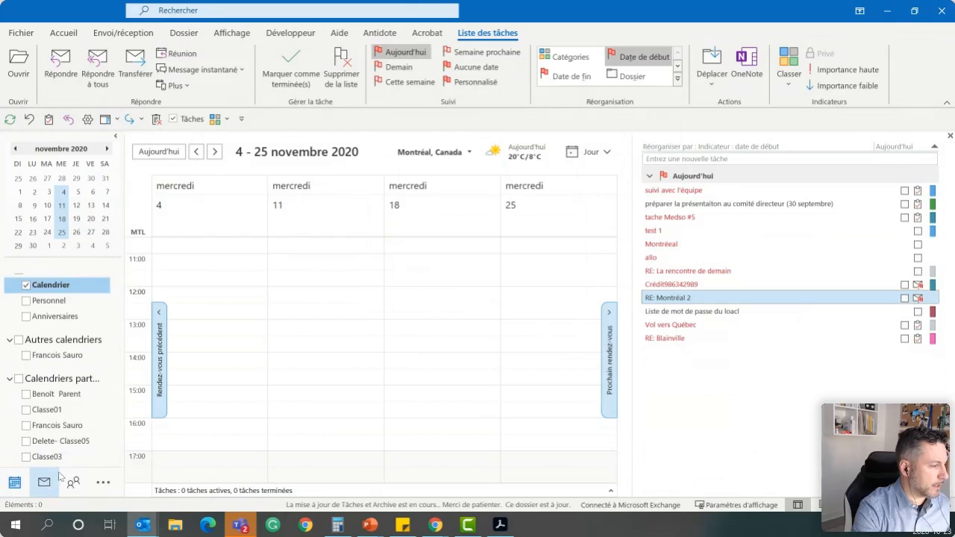
Add a new task named "Rapport trimestriel a remttre - Q3 2020" to the task list
click(672, 158)
text(Rapport trimestriel a remttre - Q3)
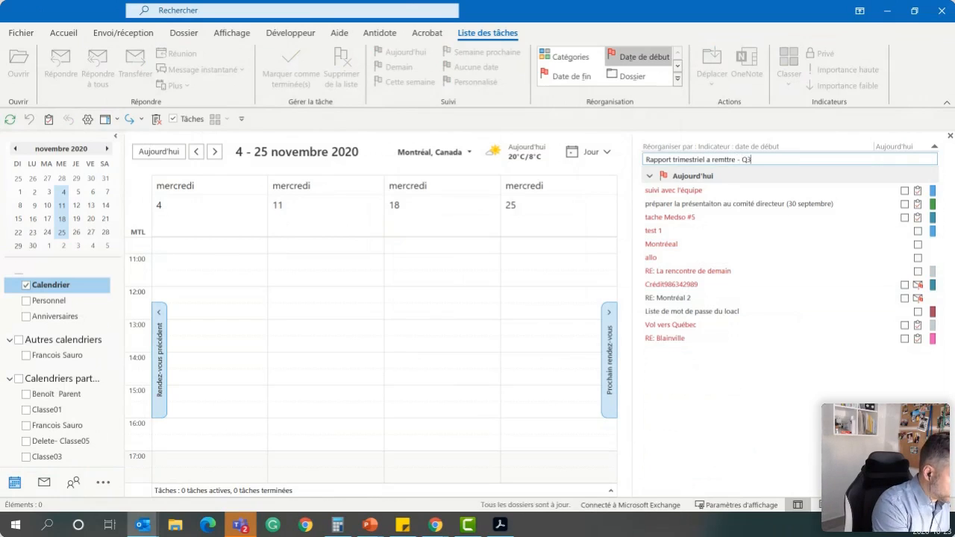
text( 2020)
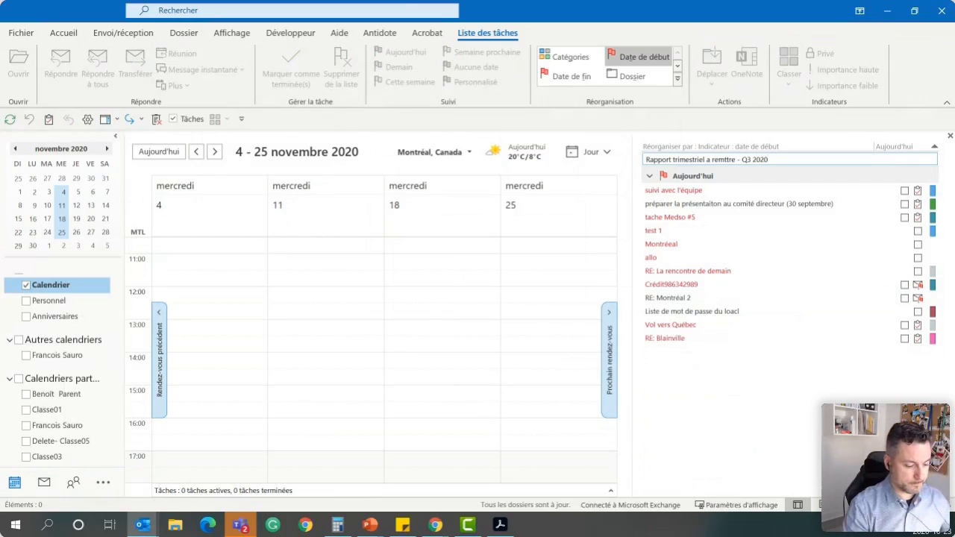
key(Return)
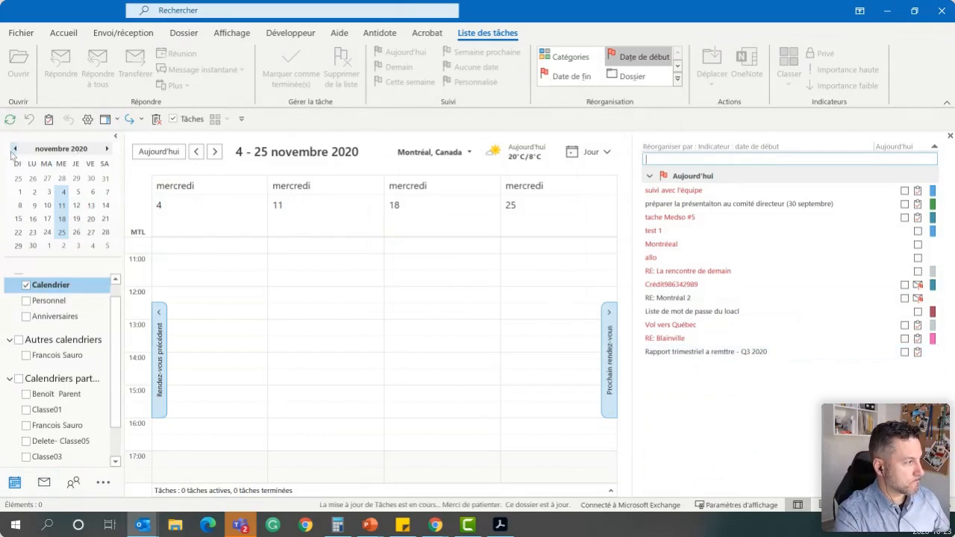
Append the due date "(6 nov)" to the name of the "Rapport trimestriel a remttre - Q3 2020" task
click(751, 351)
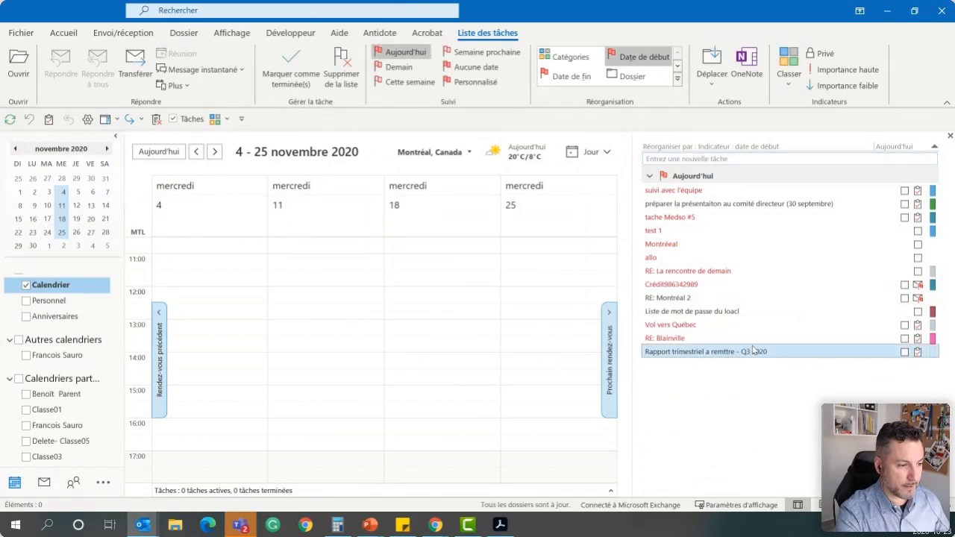
click(778, 352)
text((6 nov)
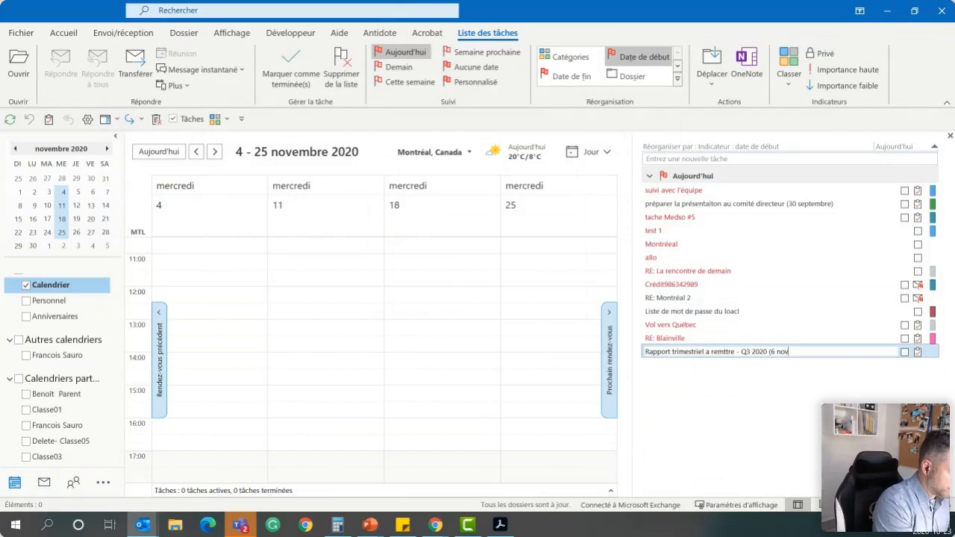
text())
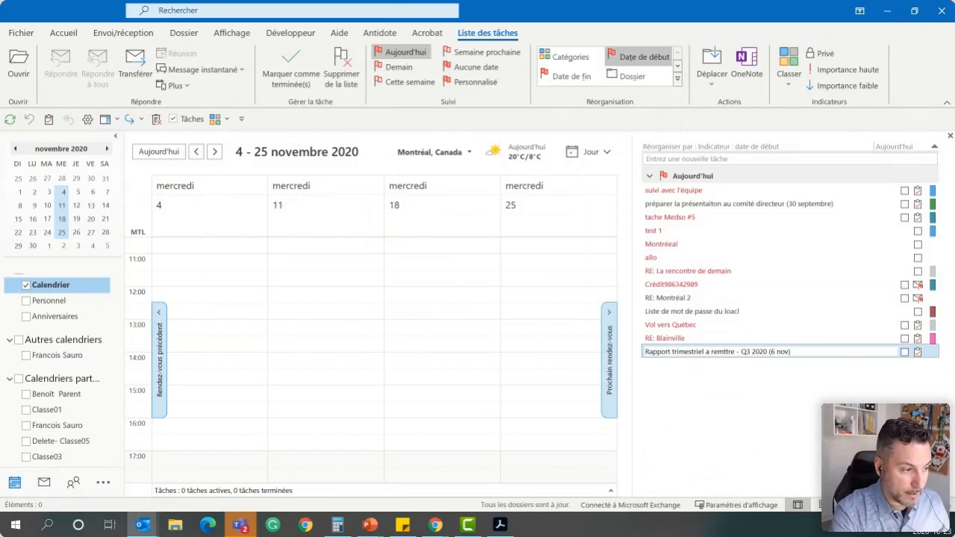
key(Return)
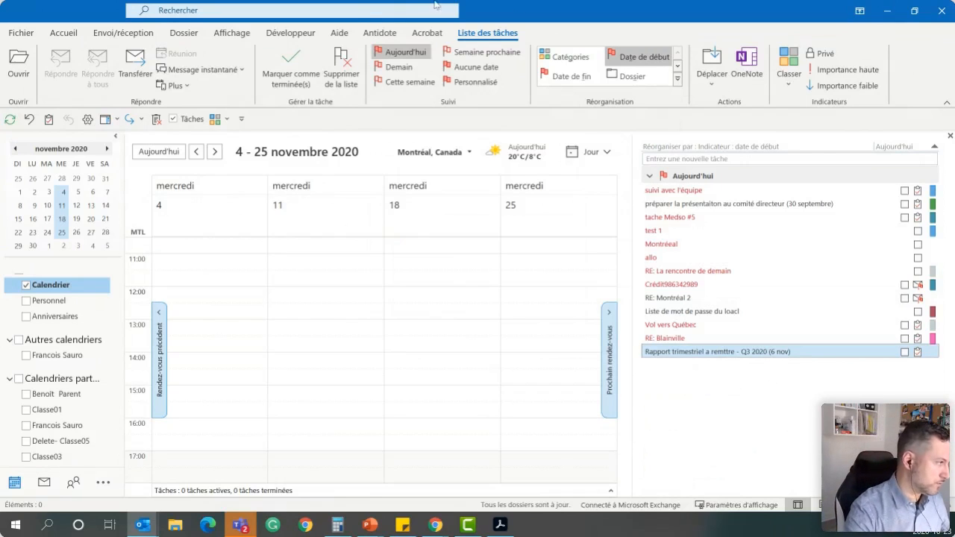
Display the weekdays 26–30 October and 2–4 November 2020 side by side in the calendar
click(15, 149)
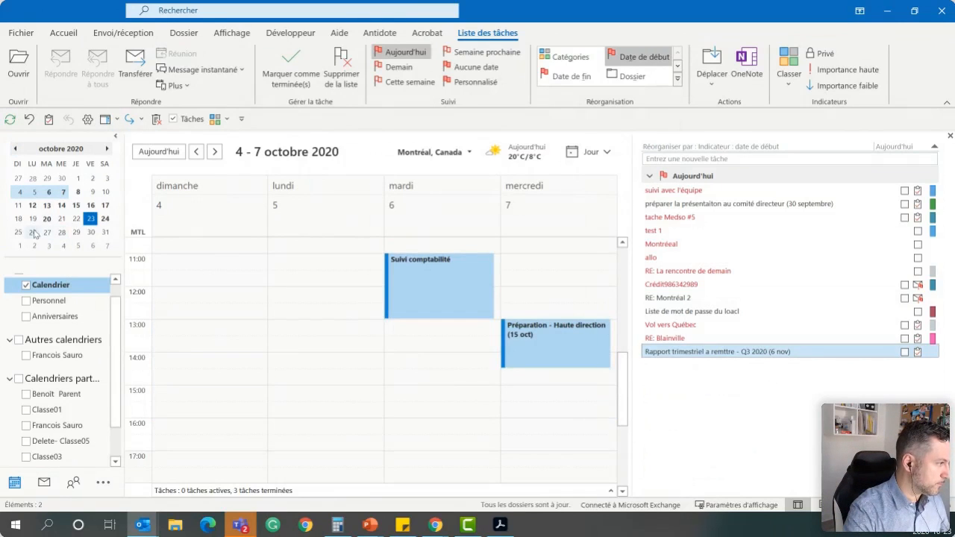
drag(33, 232, 91, 233)
drag(32, 235, 90, 235)
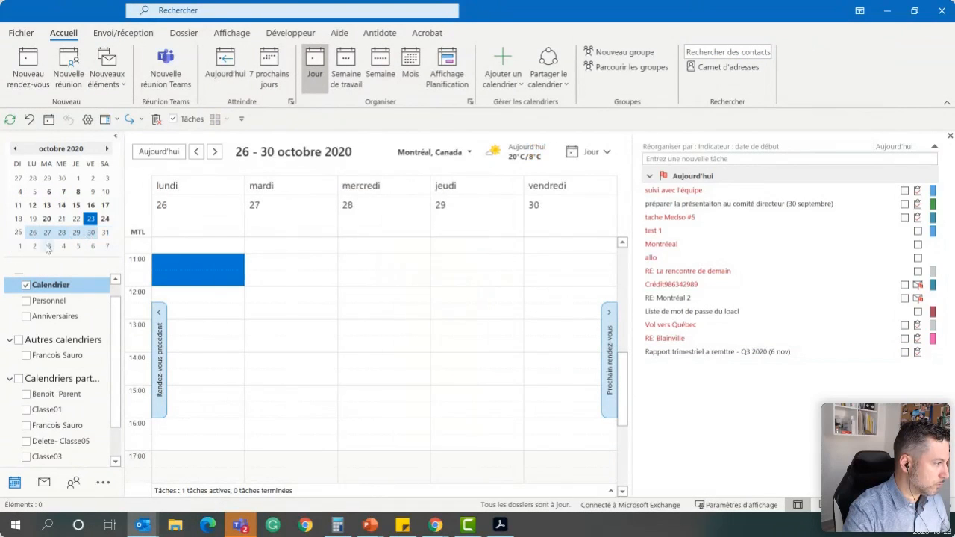
drag(34, 246, 65, 247)
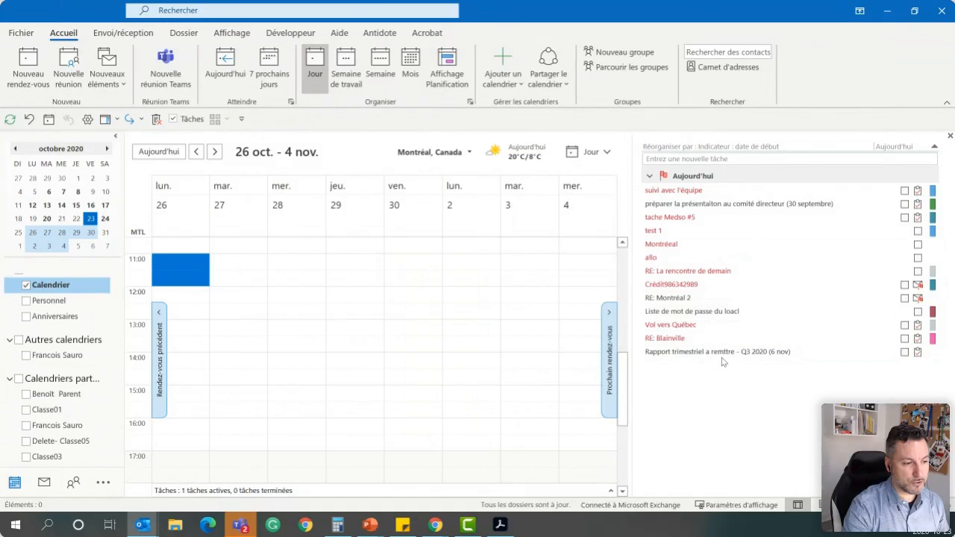
Schedule the quarterly report task as an appointment on Tuesday 27 October, 13:00–15:00, and move it to Wednesday 28 October, 9:30–11:30
drag(728, 355, 233, 381)
click(356, 327)
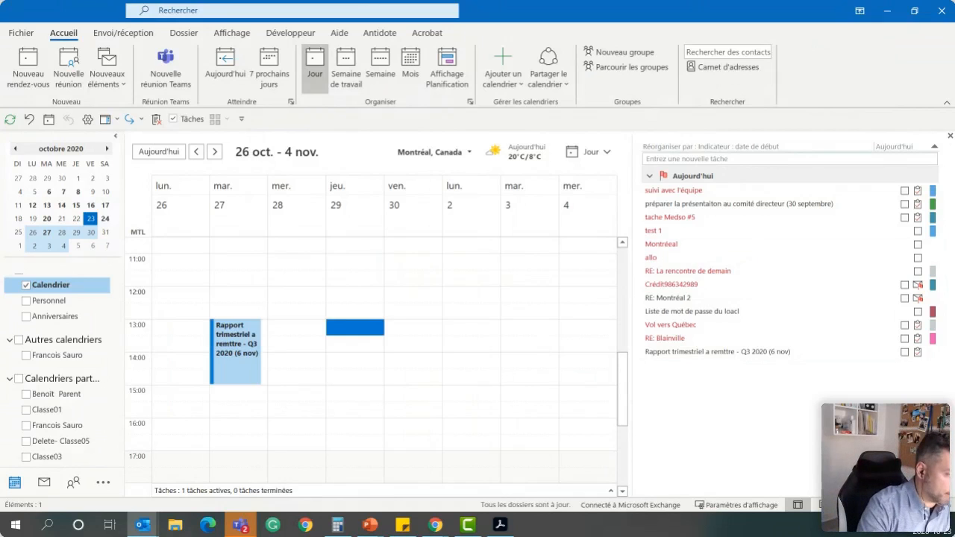
click(227, 353)
drag(228, 353, 291, 336)
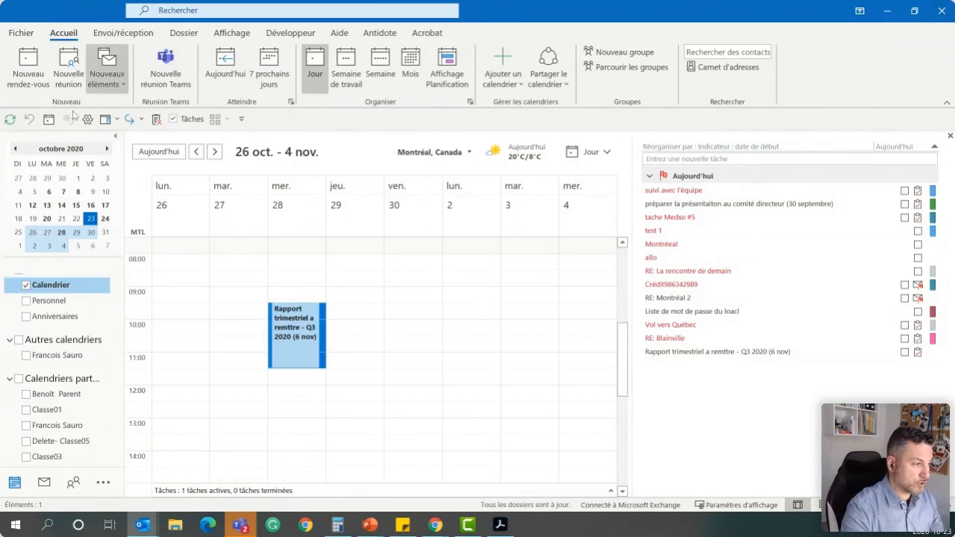
Copy the quarterly report appointment to Friday 30 October, 10:30–12:30, and delete that copy
click(340, 426)
click(268, 350)
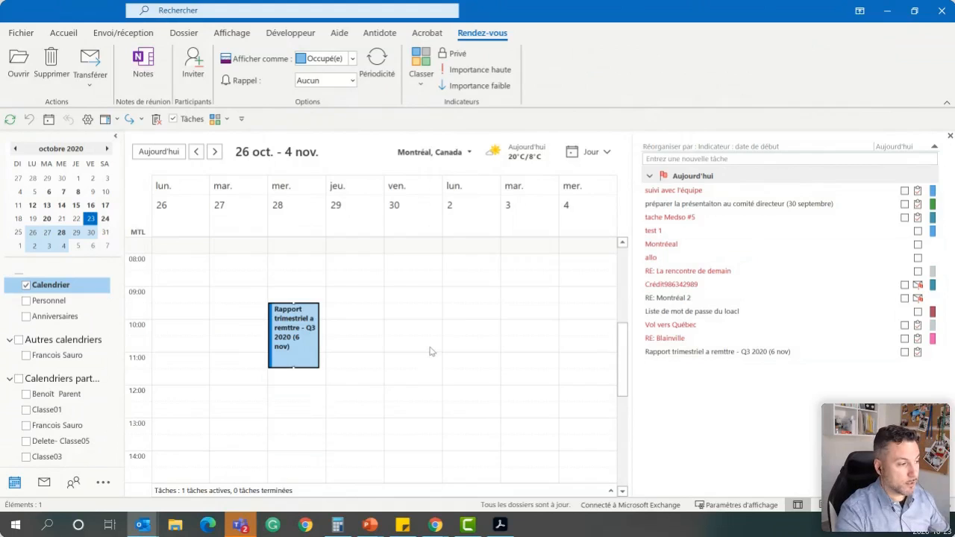
drag(429, 347, 443, 382)
key(ctrl+v)
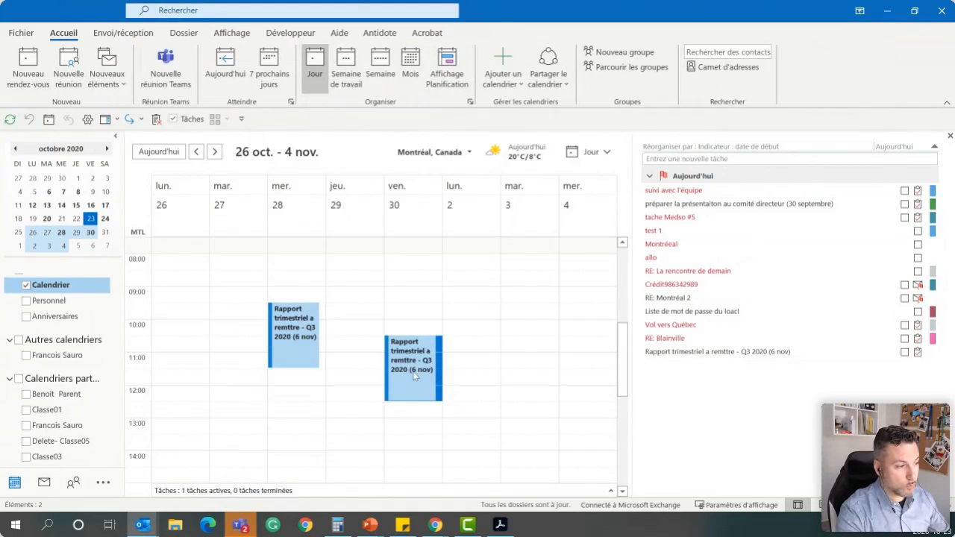
right_click(415, 375)
click(456, 361)
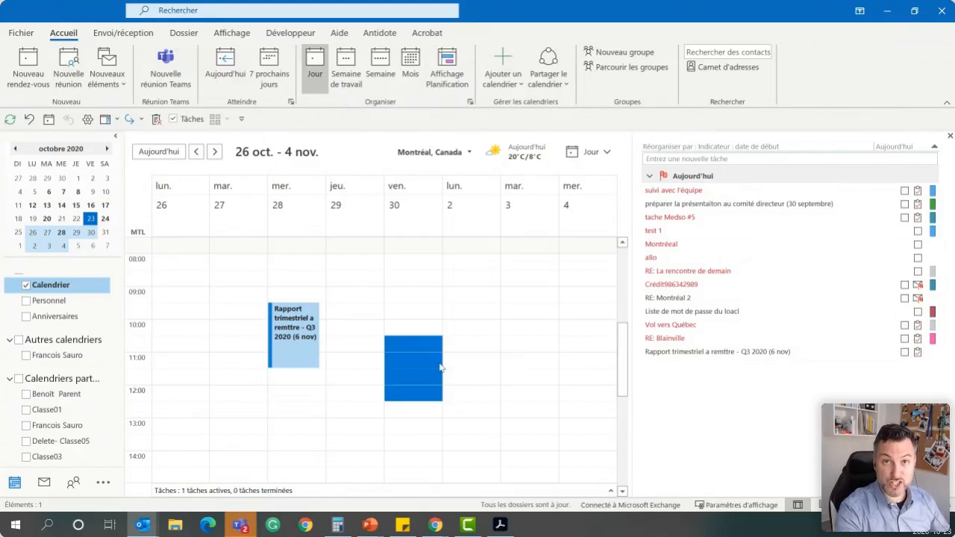
Copy the quarterly report appointment to Friday 30 October, 9:30–11:30, and to Tuesday 3 November, 13:00–15:00
mouse_move(291, 340)
mouse_down()
mouse_move(406, 328)
mouse_move(294, 329)
mouse_up()
drag(423, 342, 532, 382)
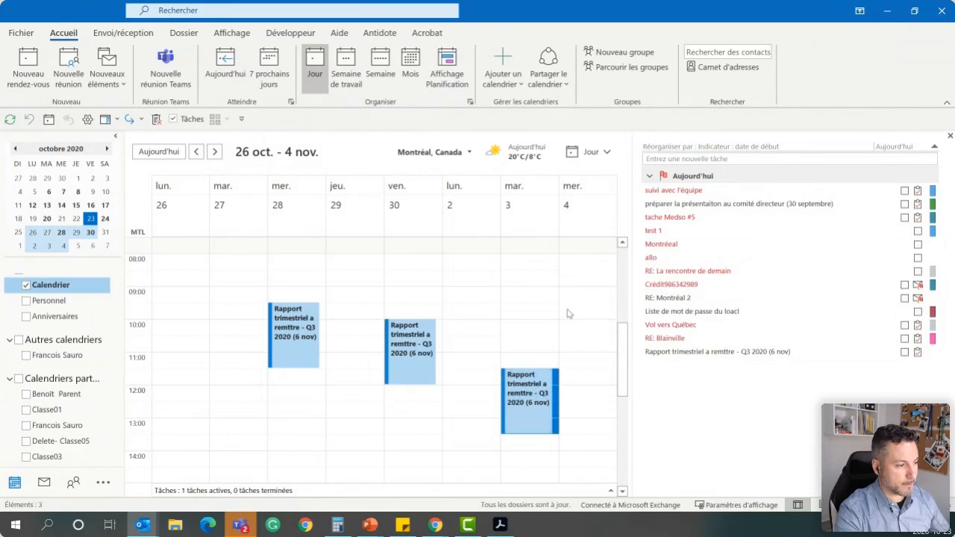
scroll(576, 296, down, 5)
scroll(554, 306, up, 5)
drag(527, 430, 541, 369)
drag(403, 295, 407, 336)
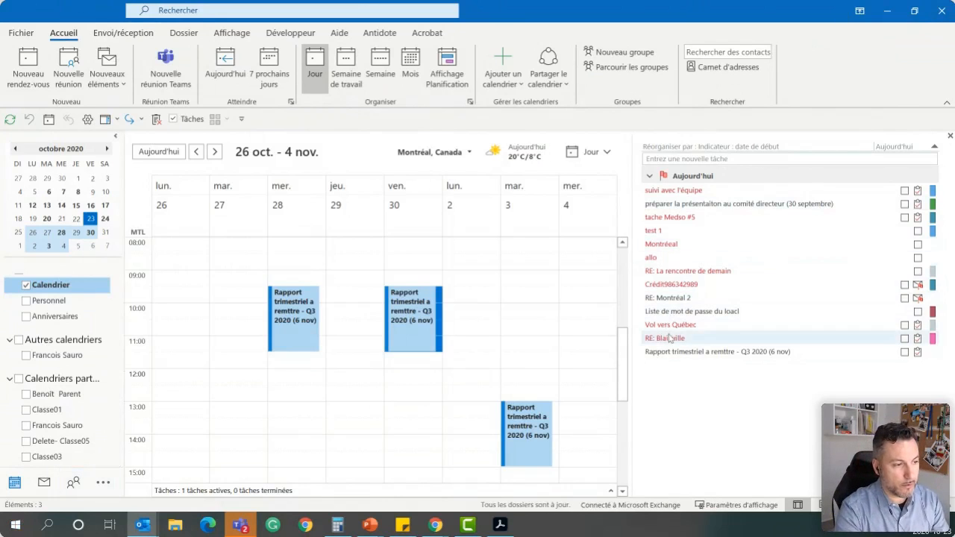
Schedule the "Vol vers Québec" task as an appointment on Tuesday 27 October, 17:00–18:00
click(685, 325)
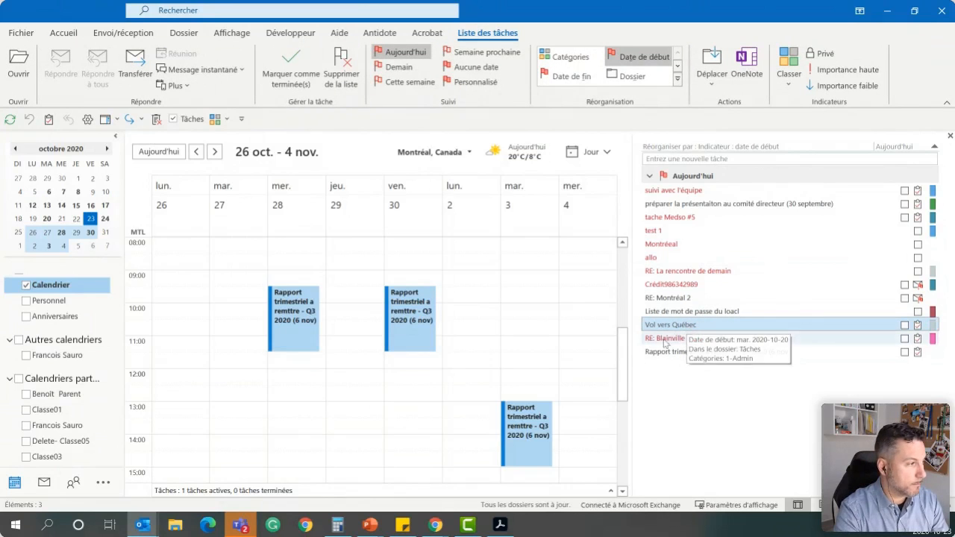
scroll(508, 382, down, 5)
drag(693, 324, 235, 334)
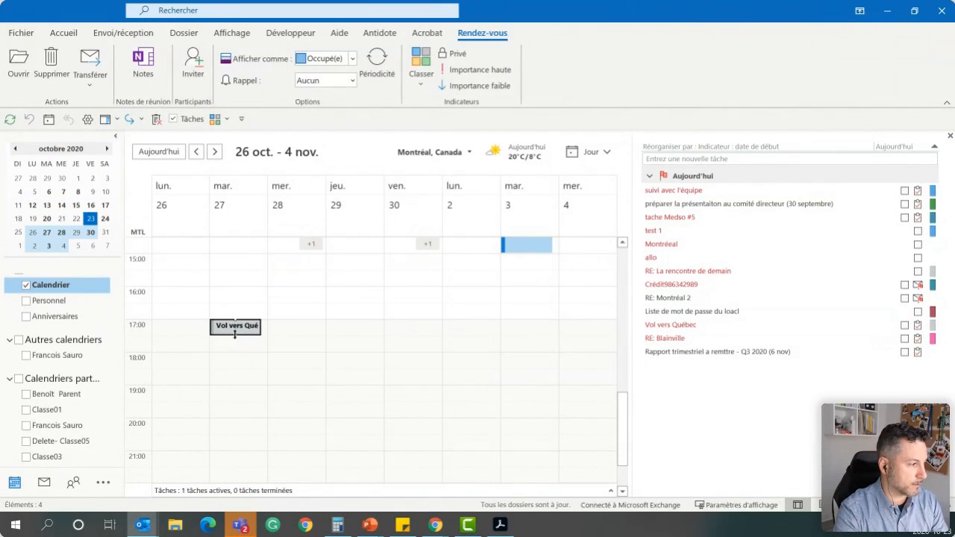
click(303, 345)
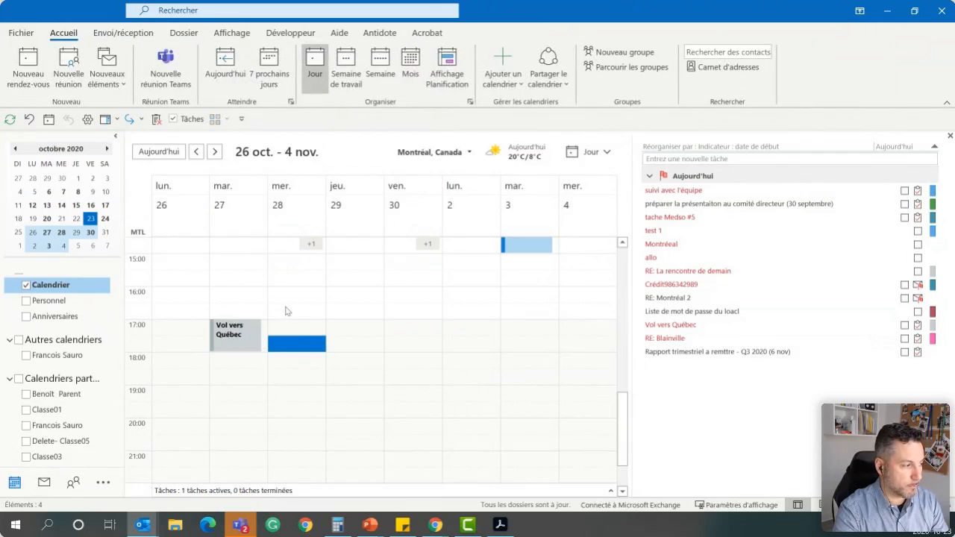
scroll(292, 318, up, 4)
scroll(343, 328, down, 4)
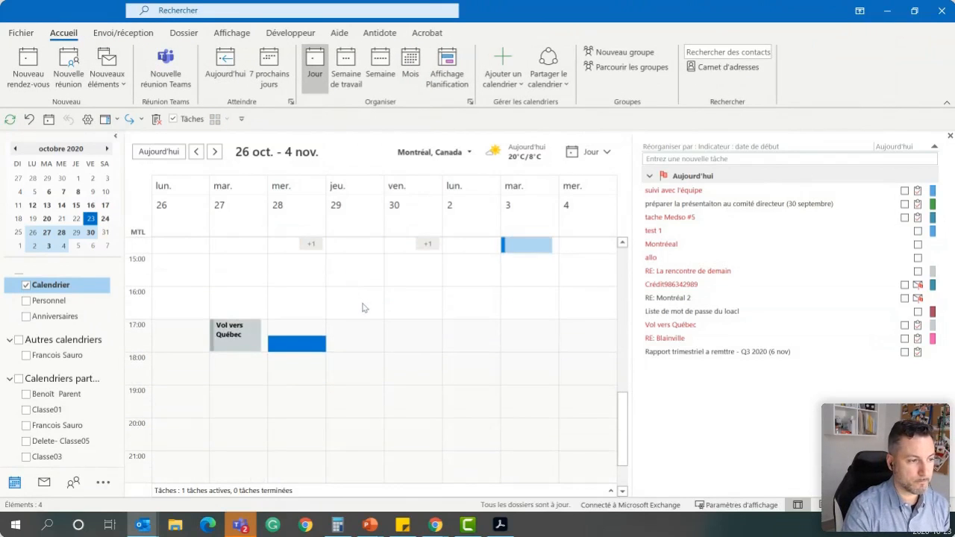
Create a "Recrutement" appointment on 27 October, 10:00–11:30, with equally long copies on 29 October at 10:00, 30 October at 13:30 and 4 November at 9:00
scroll(364, 312, up, 5)
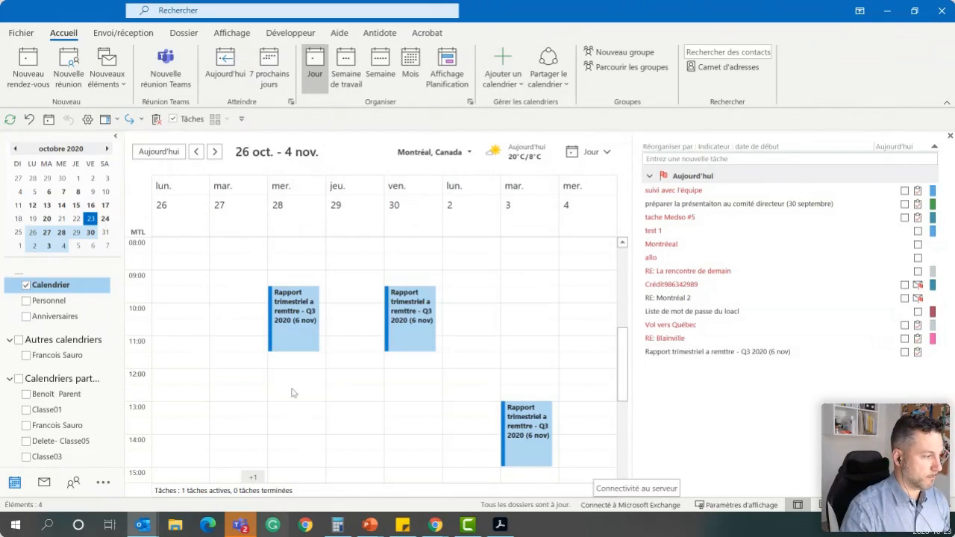
drag(225, 316, 241, 335)
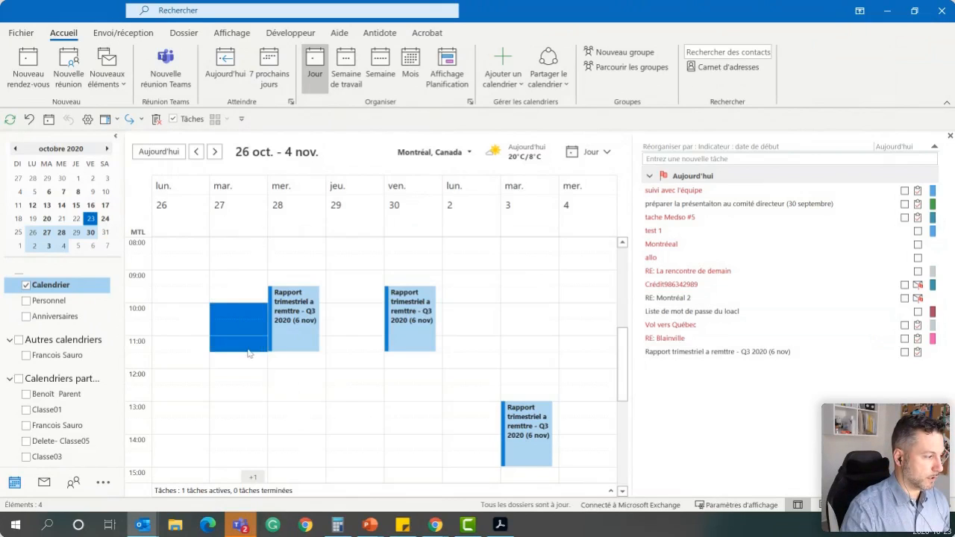
text(Recrutement)
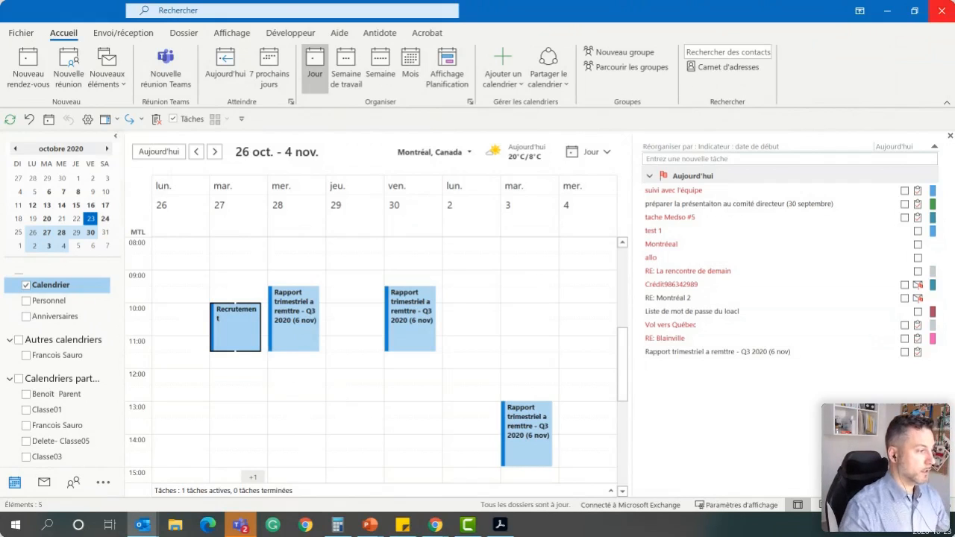
click(245, 362)
drag(245, 333, 586, 283)
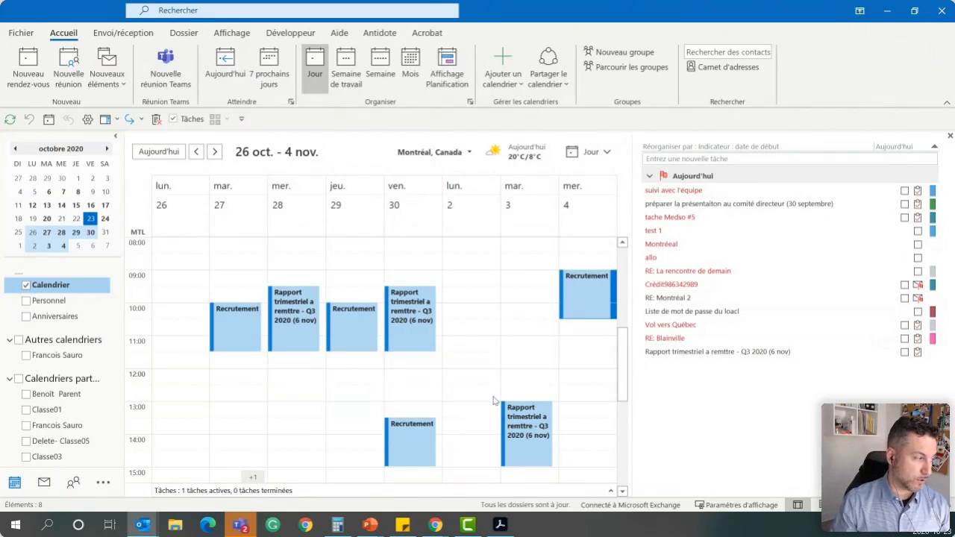
Overlay the colleague's shared calendar listed between Classe01 and Delete- Classe05 on the main calendar and compare the schedules
click(26, 426)
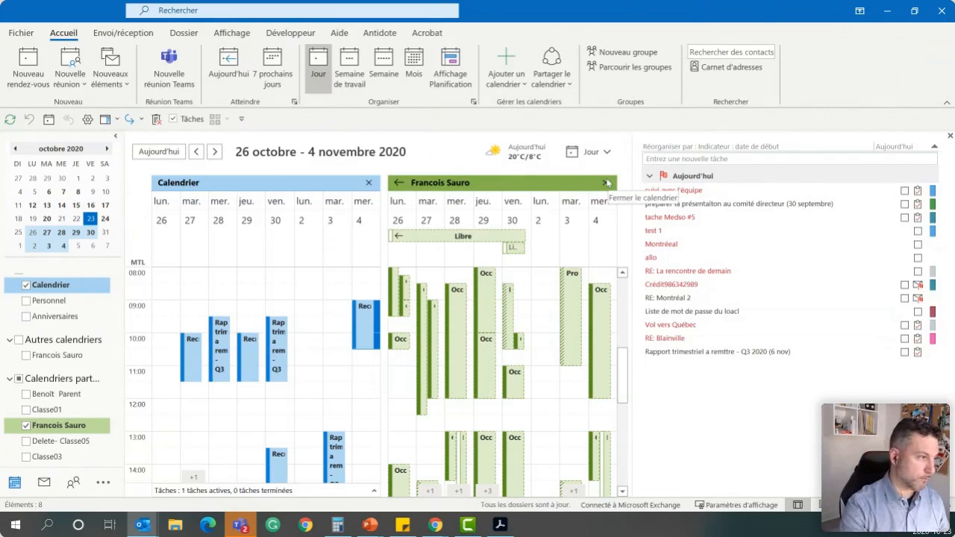
click(401, 182)
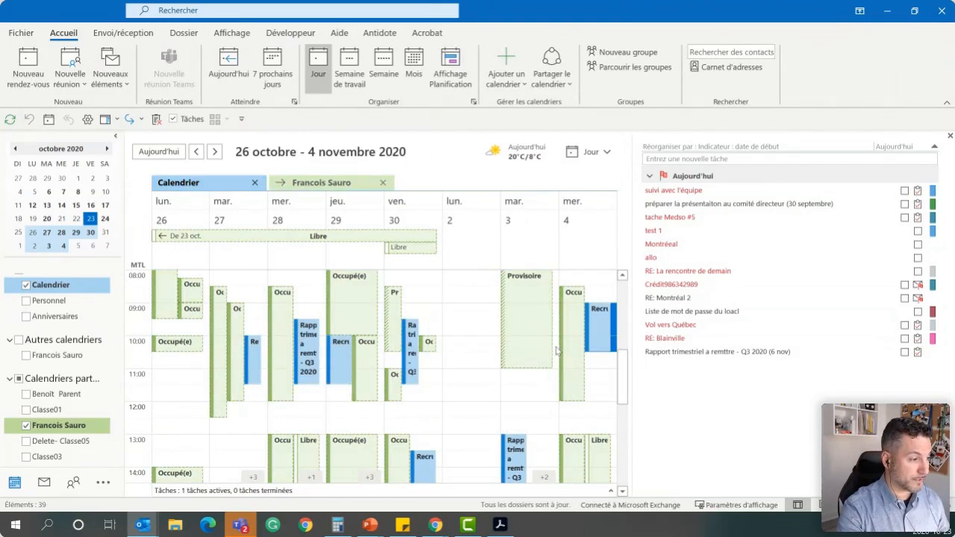
scroll(556, 350, down, 4)
scroll(556, 350, up, 4)
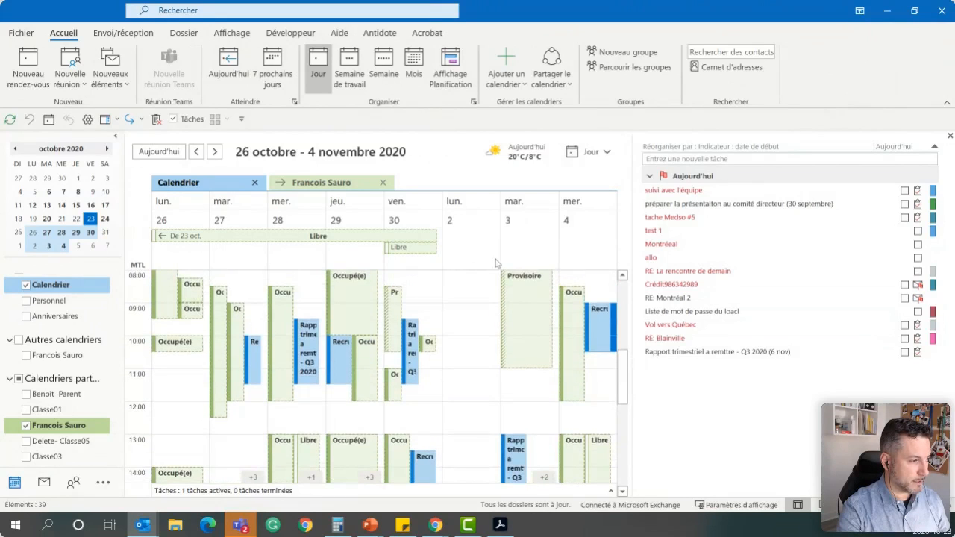
Select Monday 2 November from 8:30 to 15:00 in the overlaid view, and close the colleague's shared calendar
click(472, 292)
drag(473, 292, 463, 446)
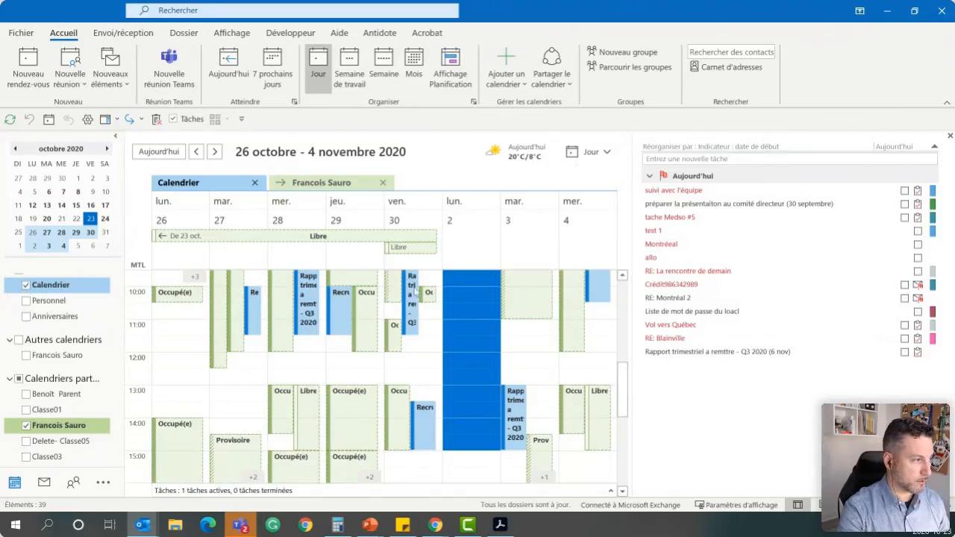
click(383, 182)
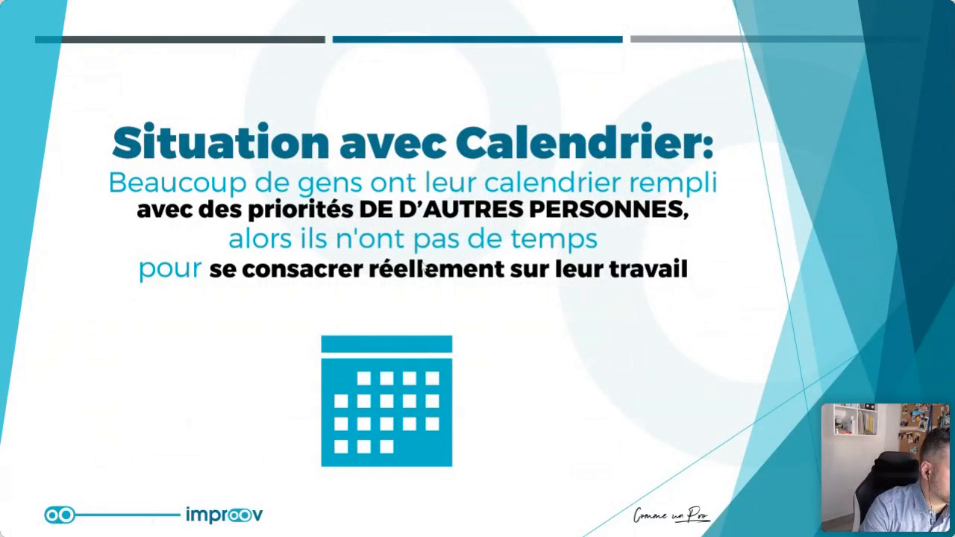
click(423, 268)
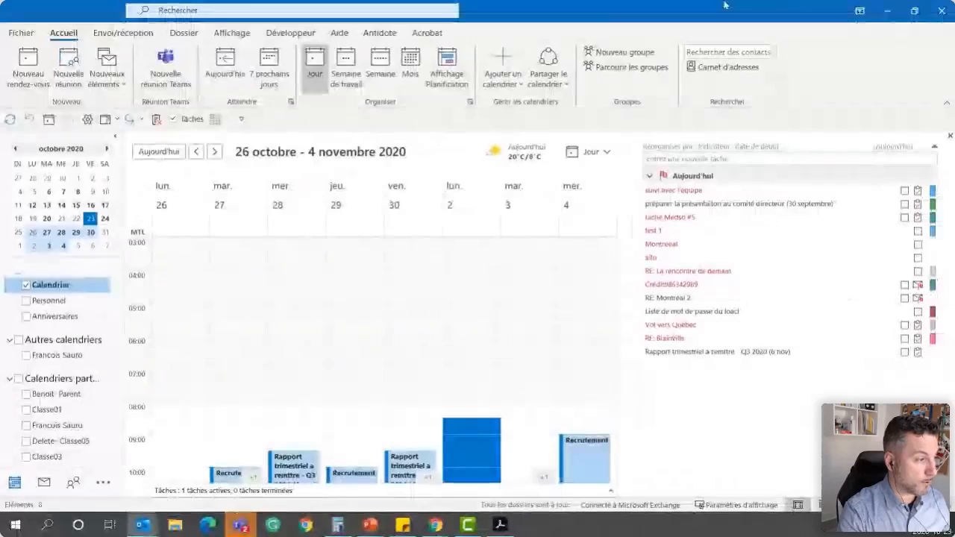
Create an appointment from the inbox email "rapport a remettre pour client ACME"
click(44, 483)
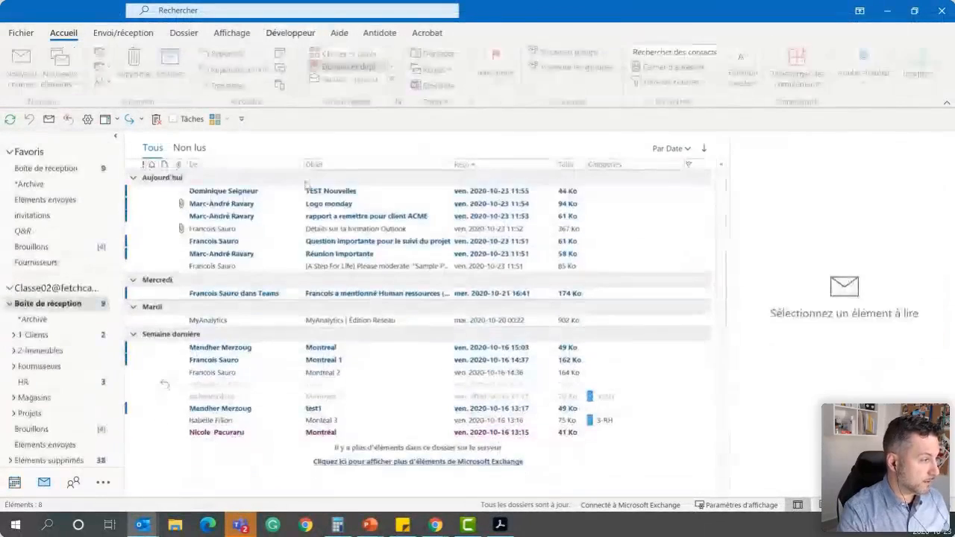
click(356, 216)
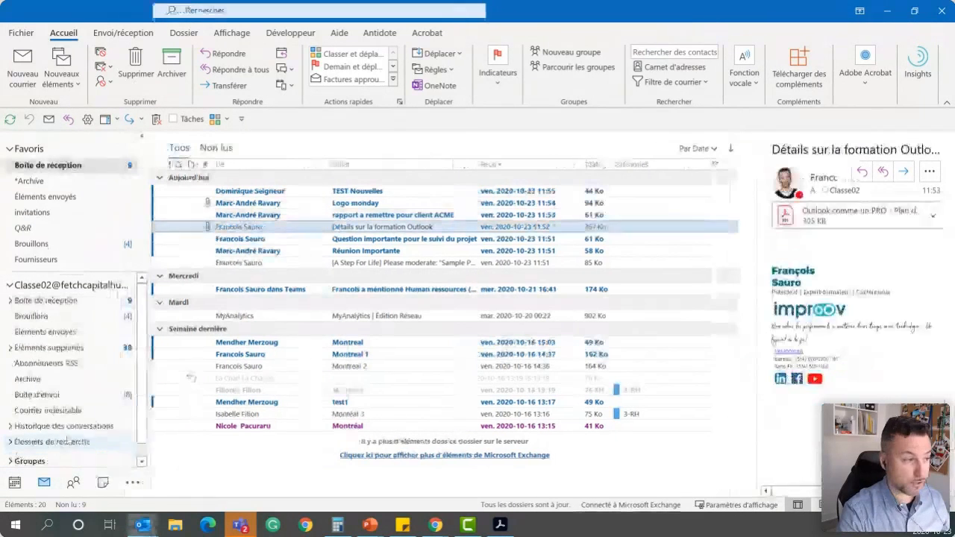
click(292, 219)
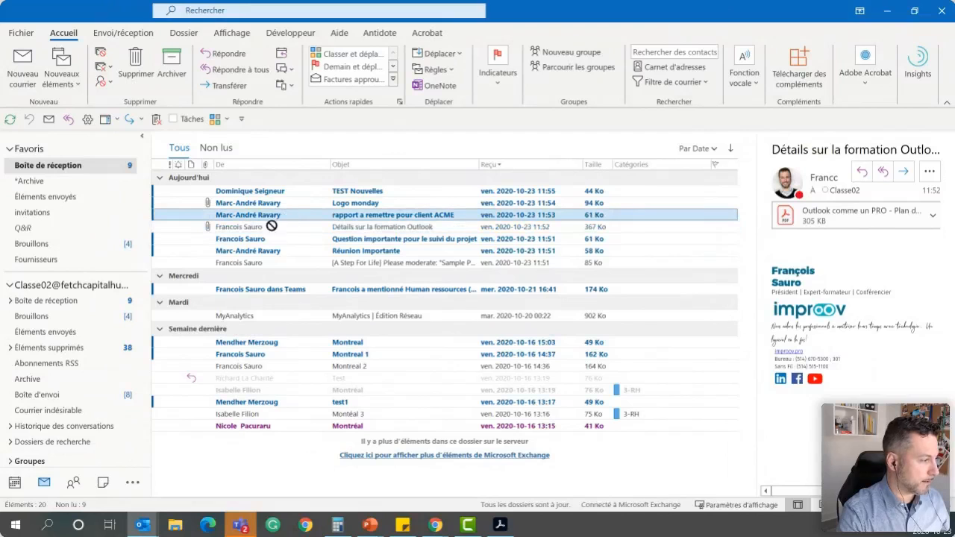
scroll(66, 427, down, 1)
drag(17, 482, 14, 483)
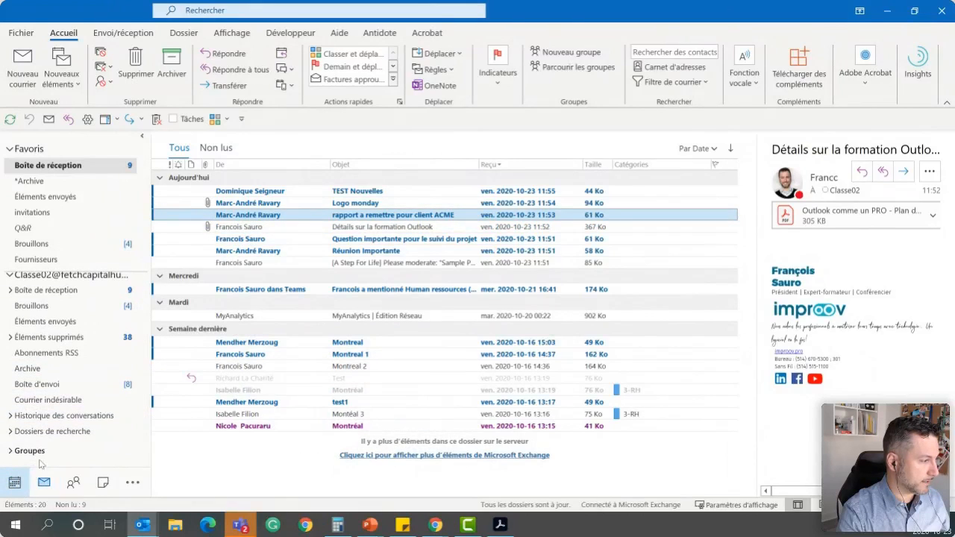
Set the ACME report appointment's date to Monday 26 October 2020, choose its end time, and save and close it
click(230, 153)
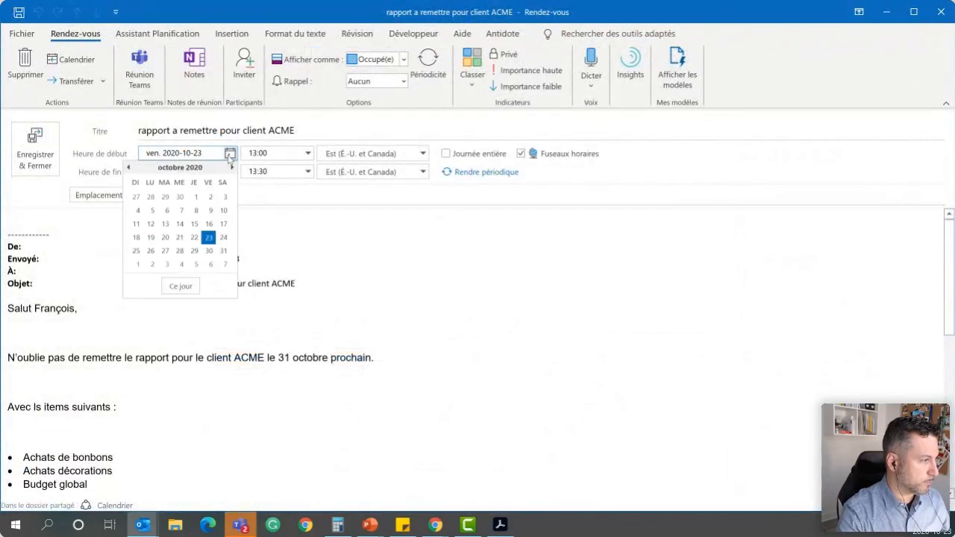
click(157, 253)
click(307, 172)
click(256, 198)
click(53, 153)
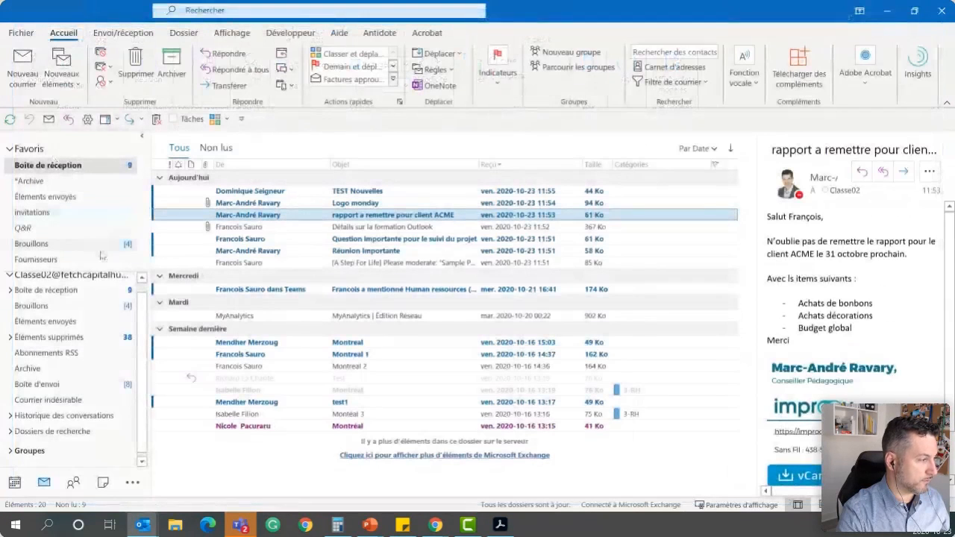
click(313, 226)
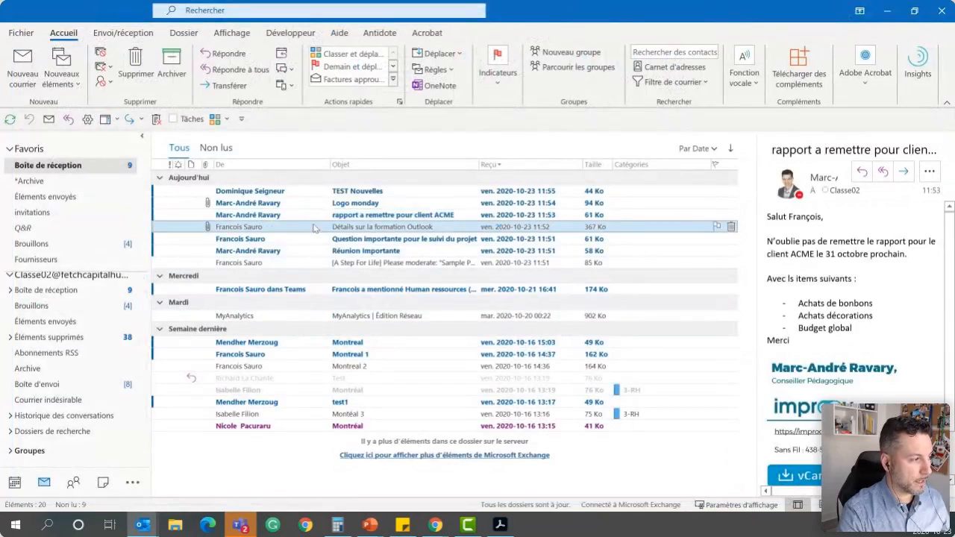
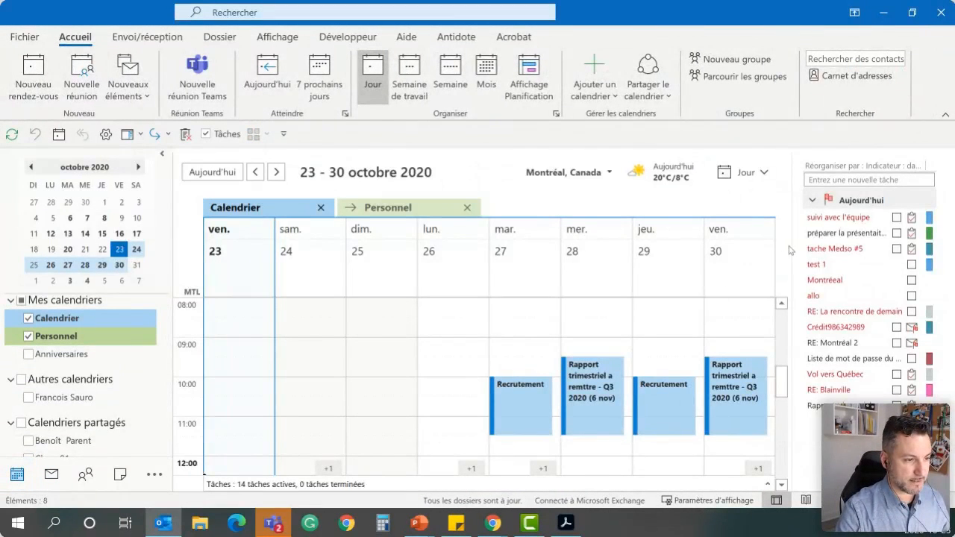
Widen the task list beside the calendar, and close it
drag(790, 246, 514, 254)
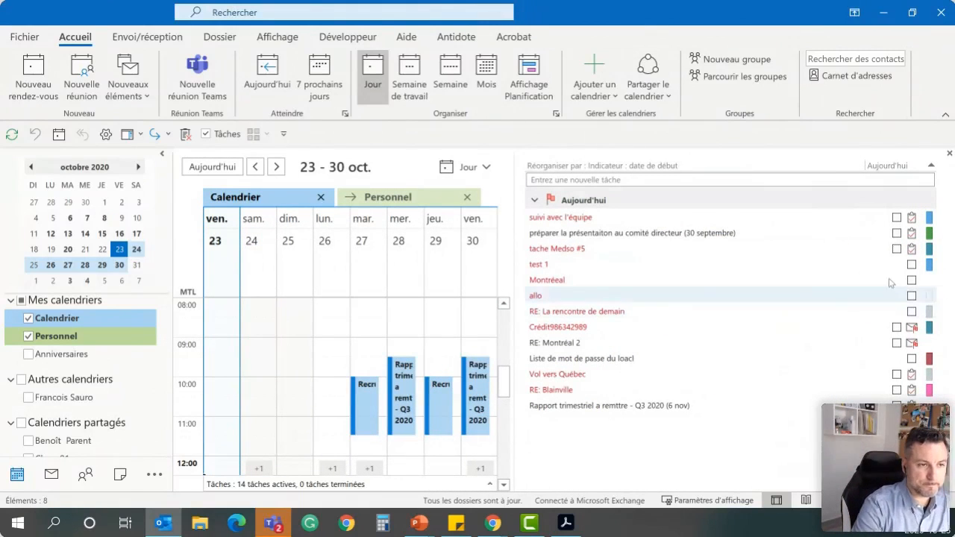
click(950, 155)
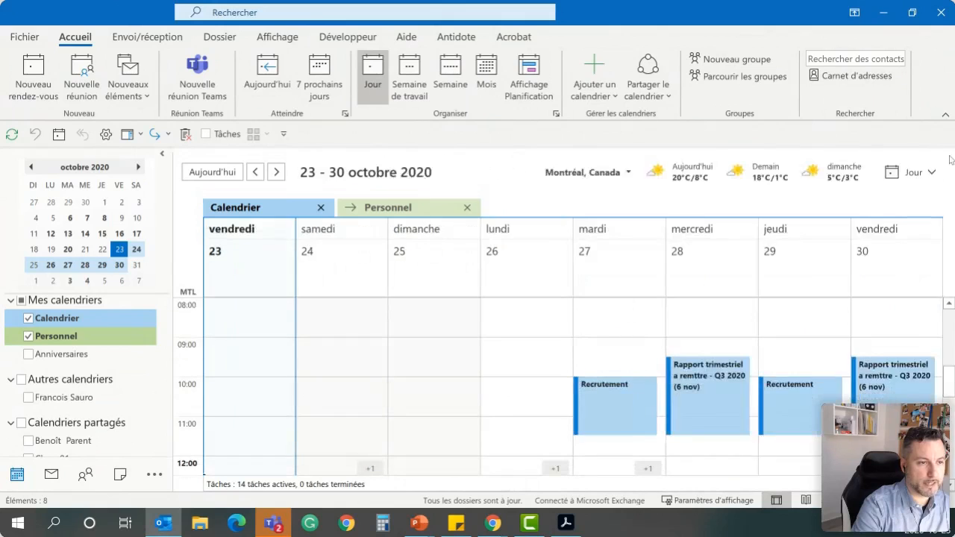
Show the Tâches list beside the calendar again, narrowing the folder pane and widening the task list
click(276, 39)
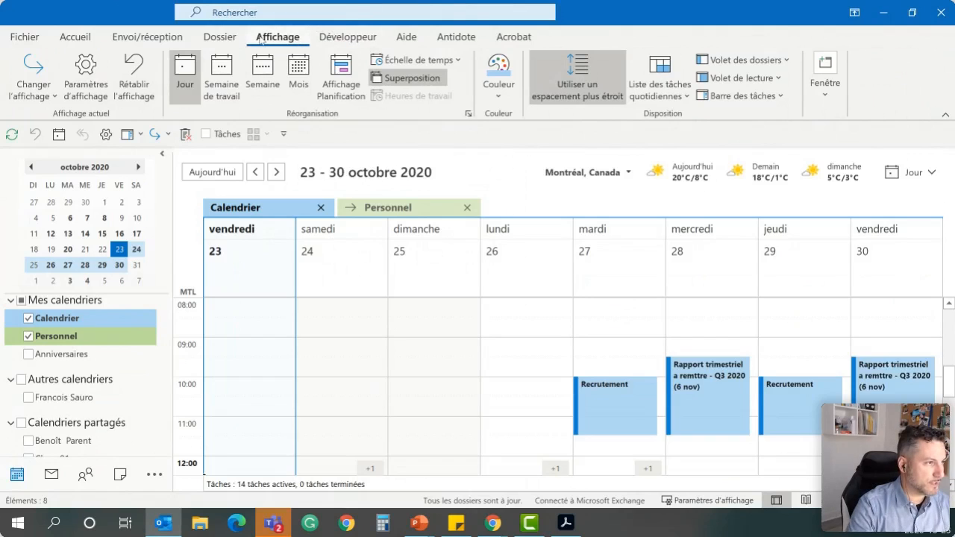
click(746, 97)
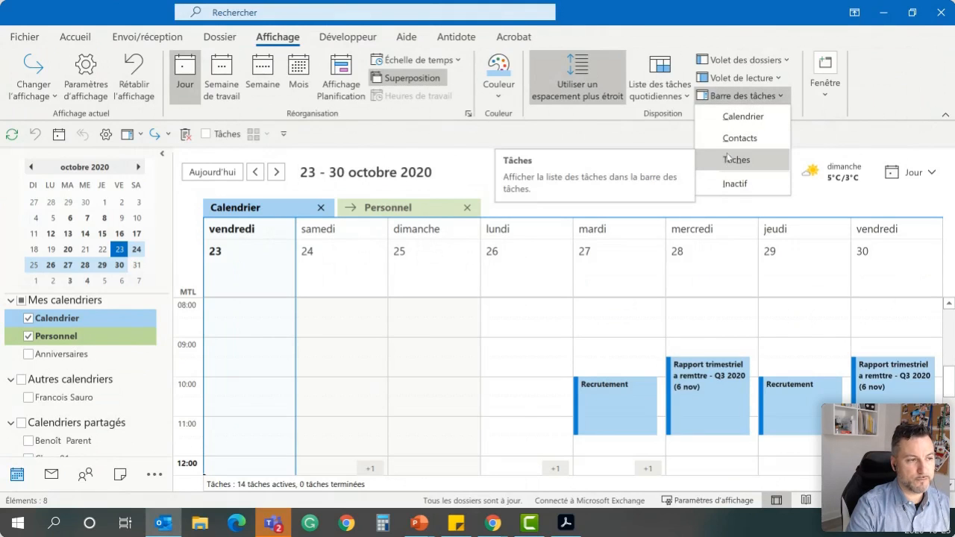
click(729, 158)
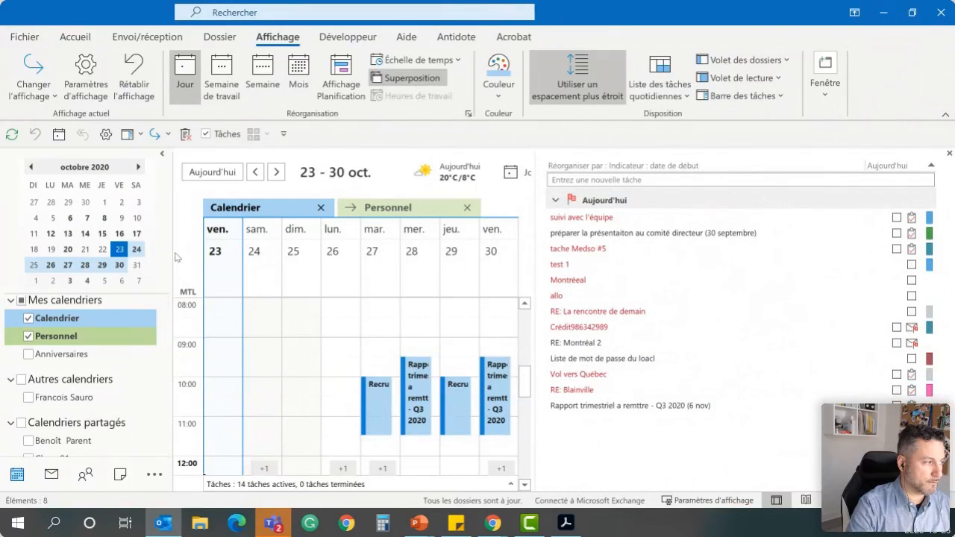
drag(173, 254, 144, 254)
drag(535, 216, 499, 220)
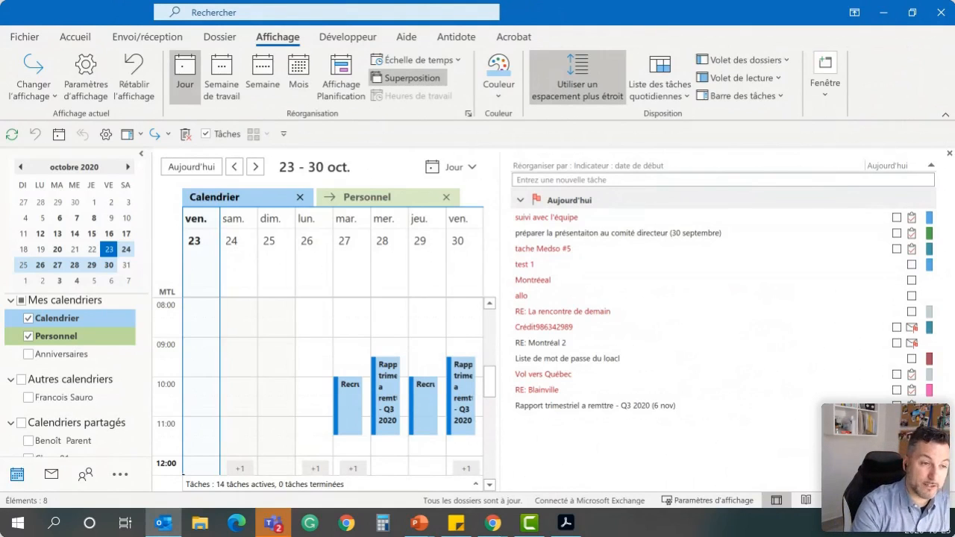
Mark the tasks from "tache Medso #5" through "Liste de mot de passe du loacl" as complete
click(731, 265)
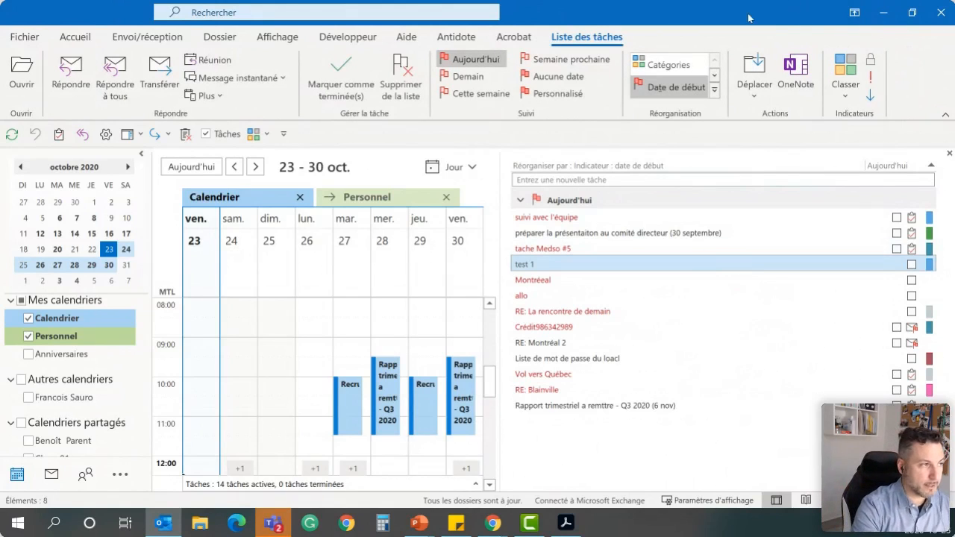
click(597, 248)
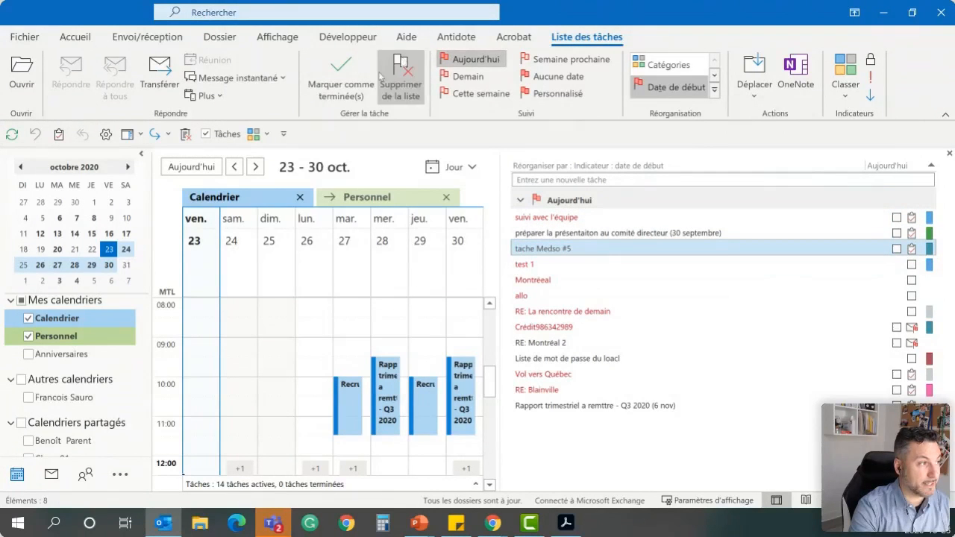
click(348, 81)
click(350, 81)
click(351, 82)
click(351, 82)
click(351, 82)
click(351, 82)
click(350, 82)
click(351, 82)
Add two new tasks to the list: one for calling a contact and one named "Remettre rapport TPS/TVQ"
click(574, 179)
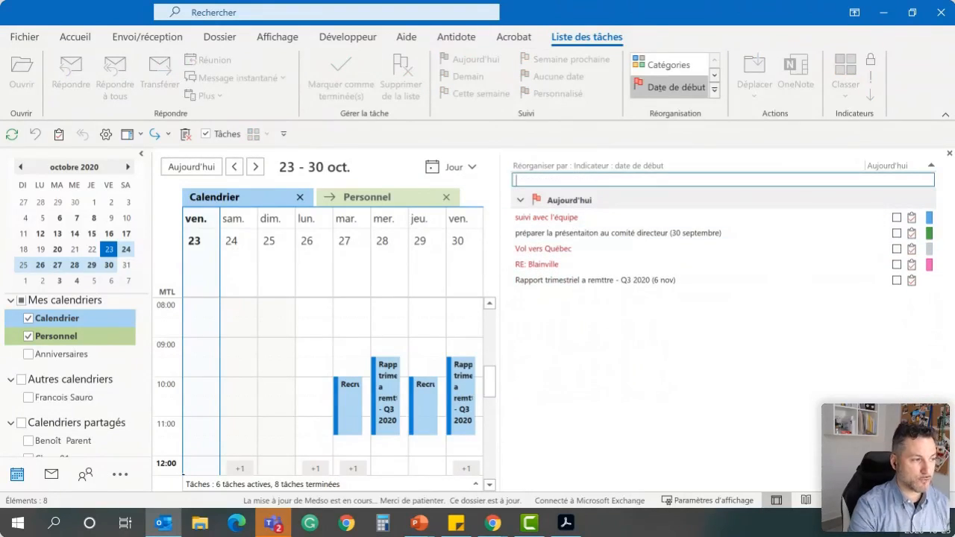
text(Appel a Yves)
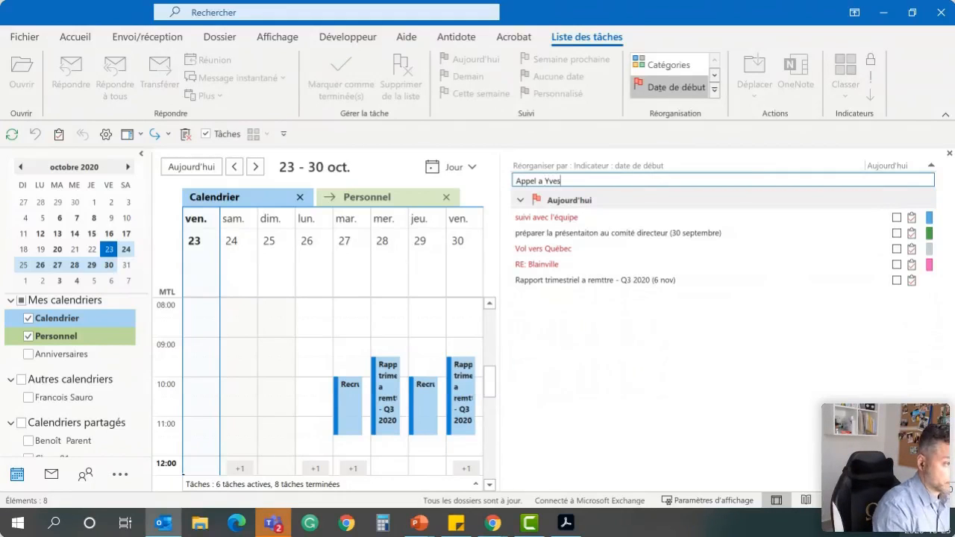
key(Return)
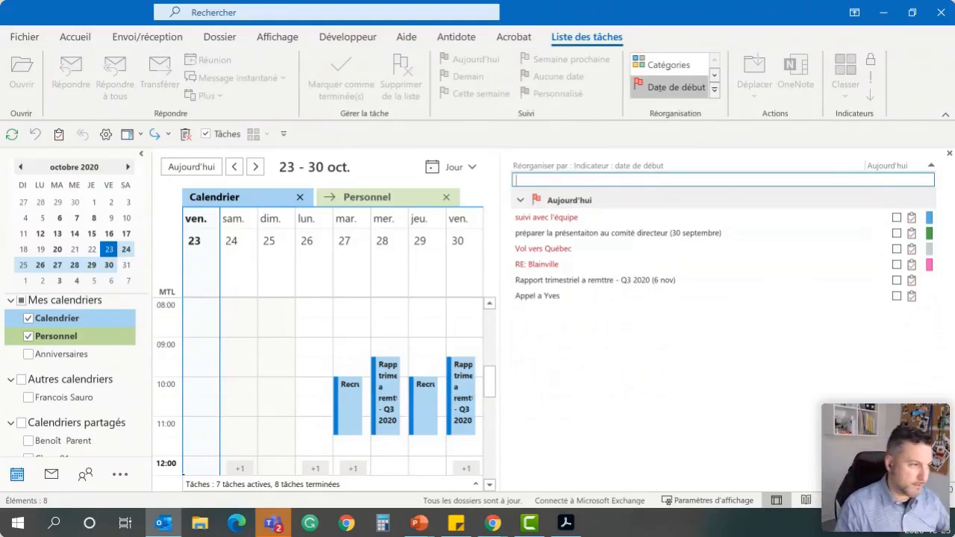
text(Reme)
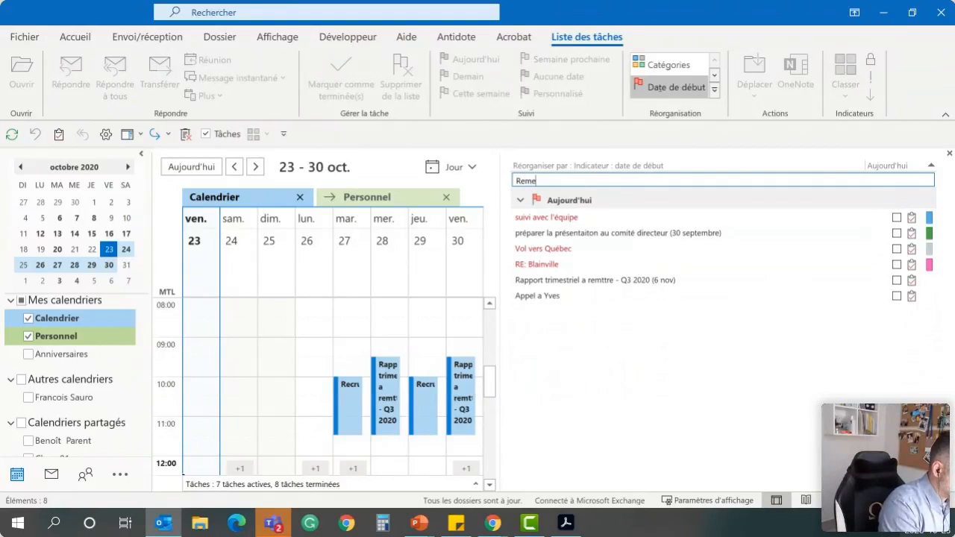
text(ttre rapport TPS/TVQ)
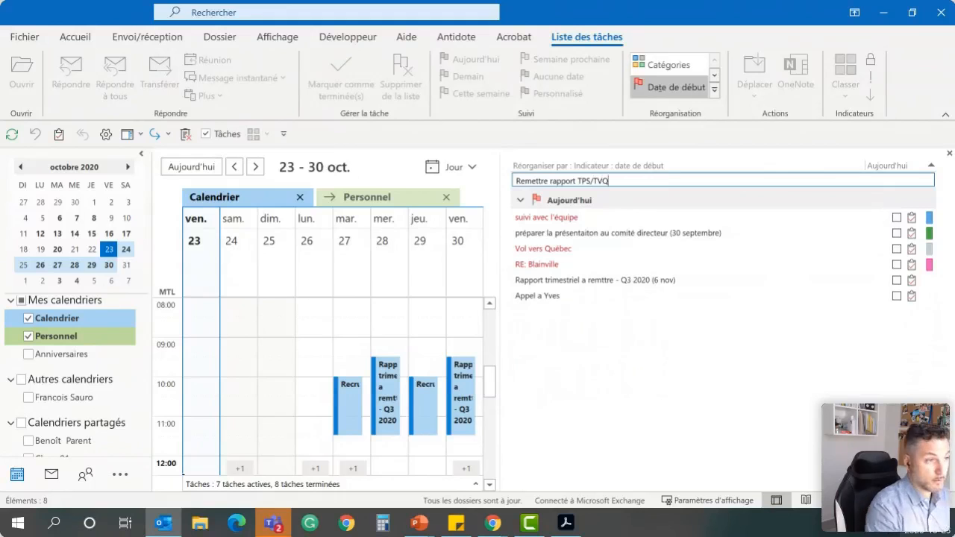
key(Return)
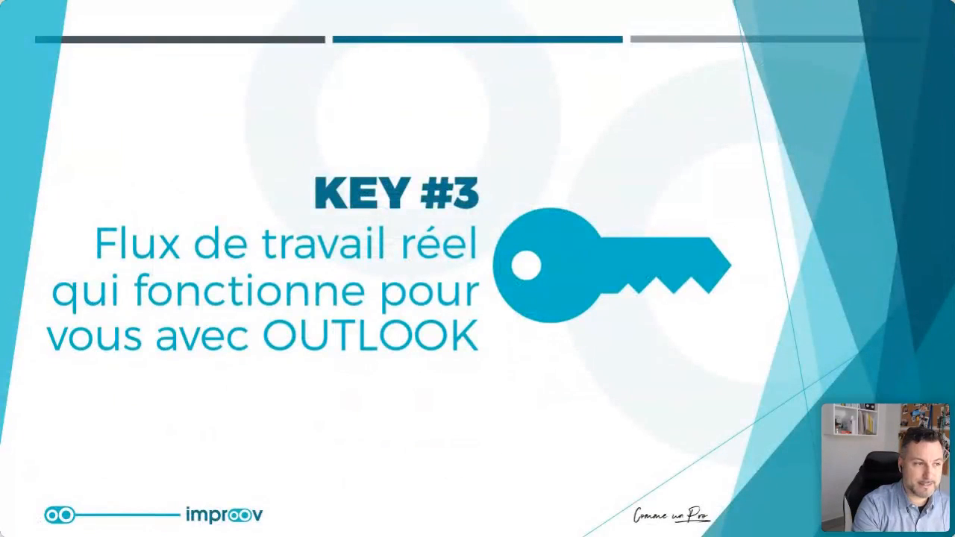
click(265, 299)
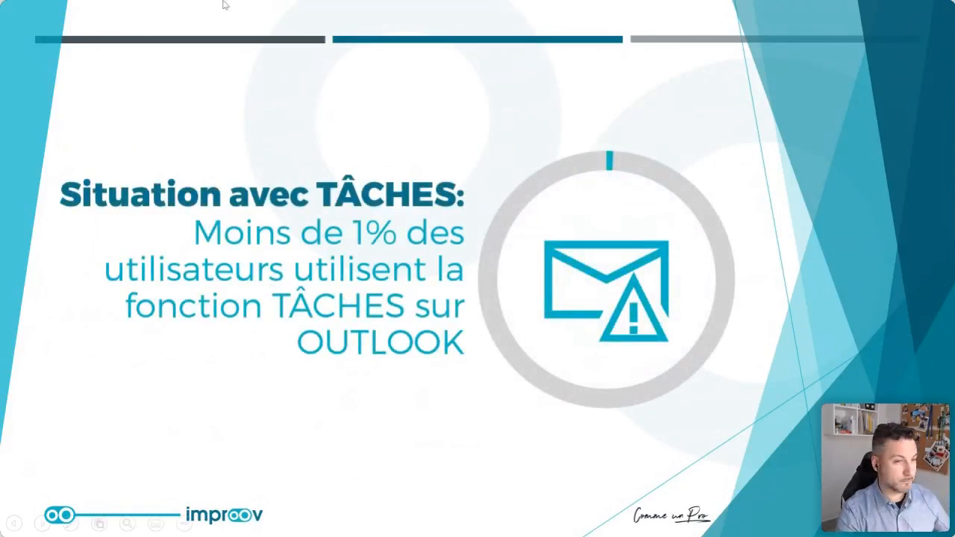
key(alt+Tab)
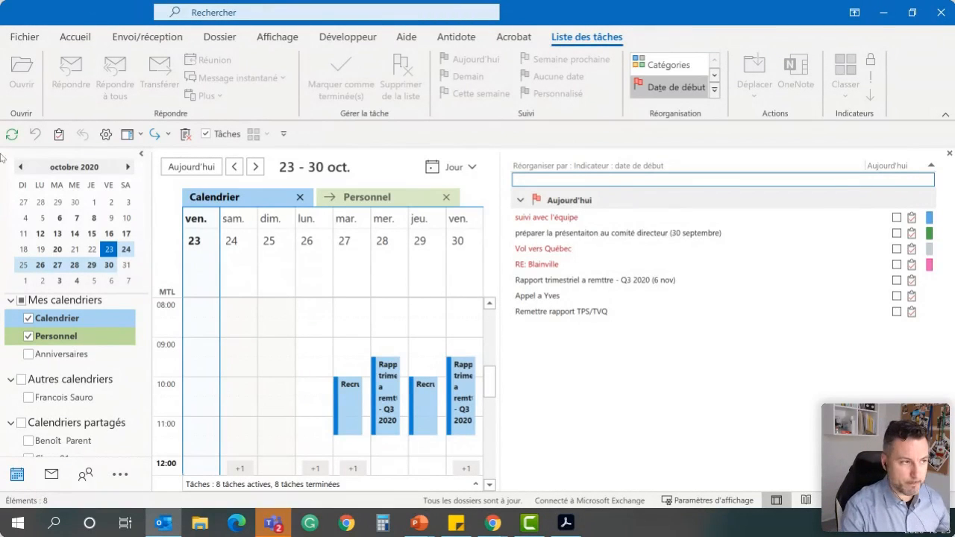
Open the column settings of the task list view and remove all displayed columns
right_click(650, 167)
click(720, 337)
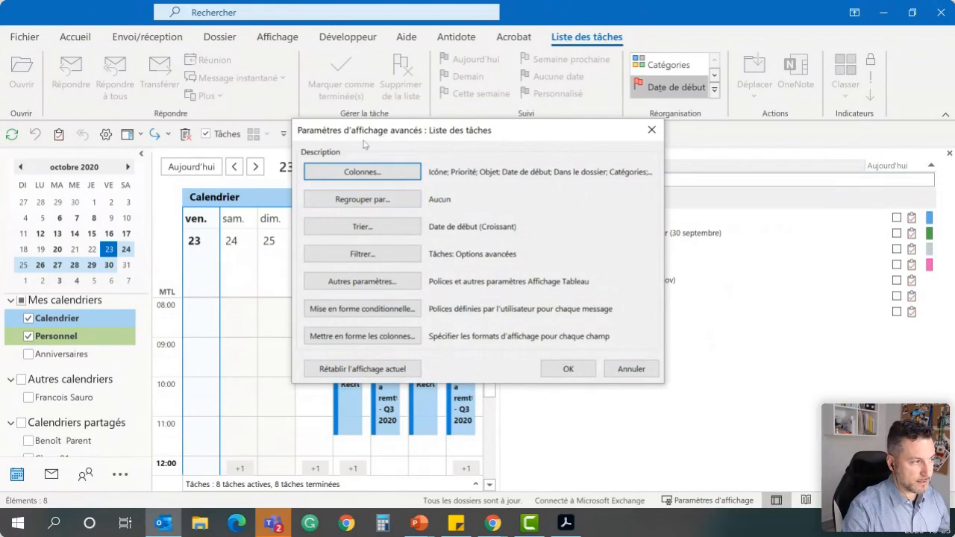
click(359, 170)
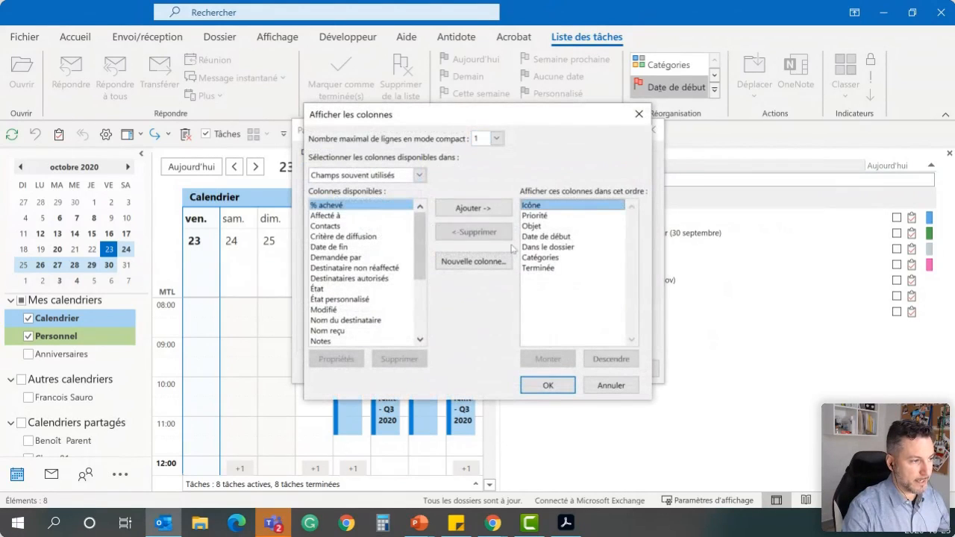
click(470, 234)
click(470, 234)
click(470, 234)
click(471, 233)
click(470, 233)
click(471, 234)
click(470, 234)
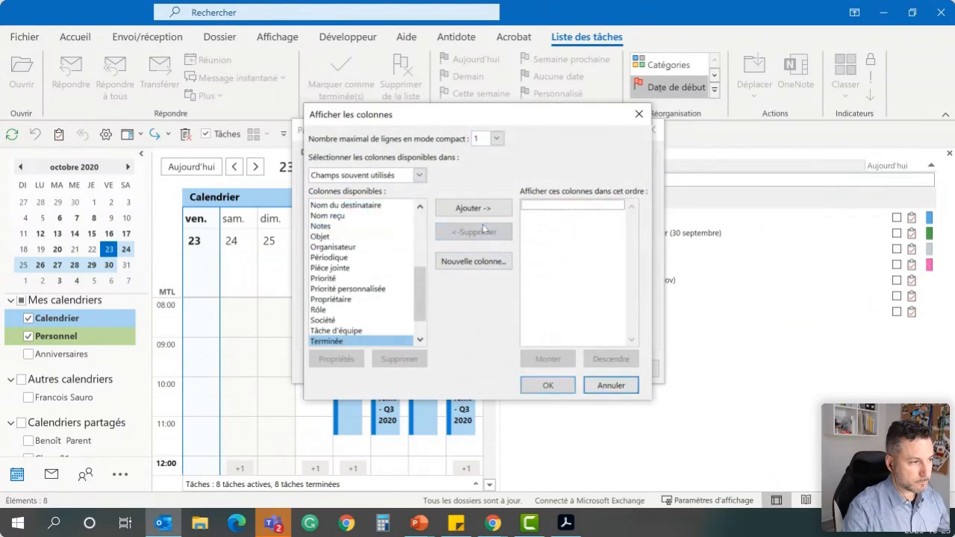
click(409, 173)
click(522, 171)
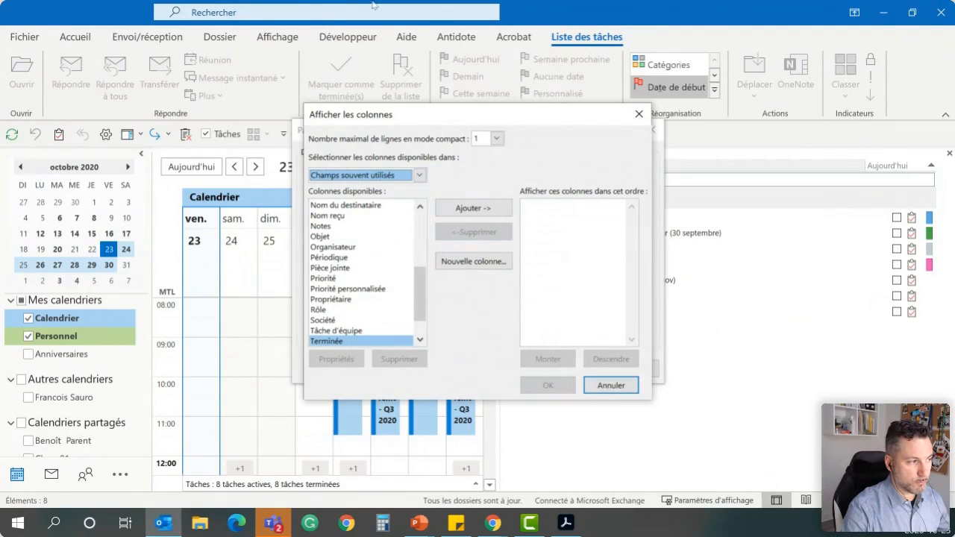
Add the columns Catégories, Date de début, Icône, Objet, Priorité and Pièce jointe to the task list view
scroll(340, 245, up, 7)
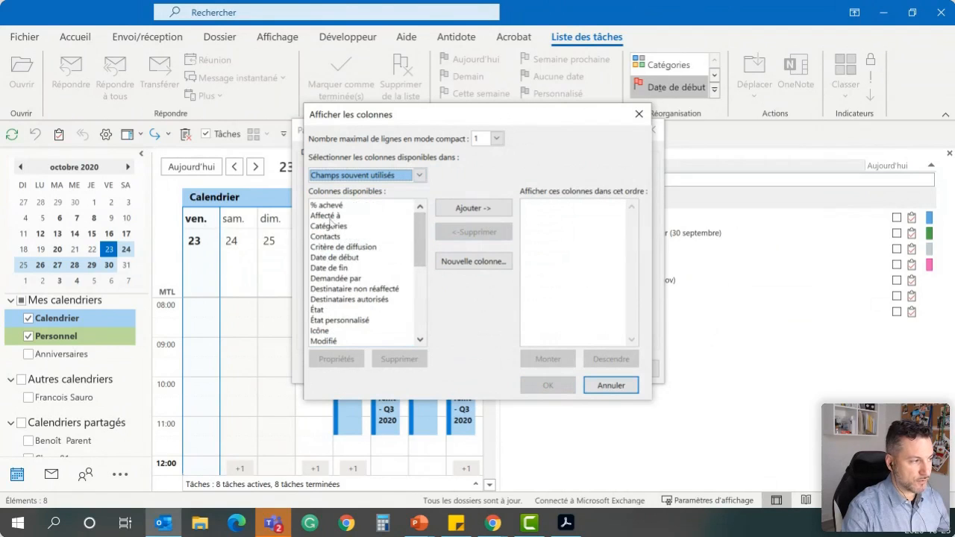
double_click(329, 226)
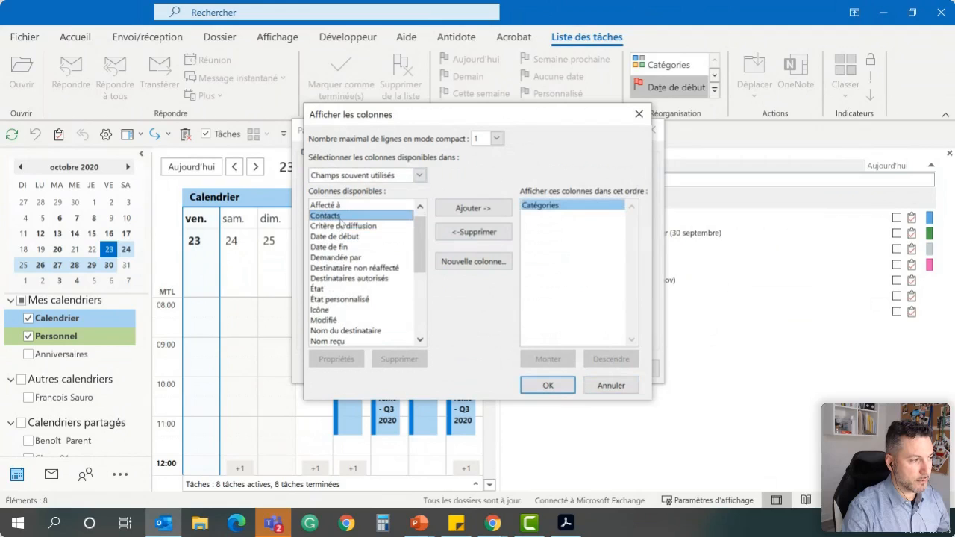
double_click(349, 237)
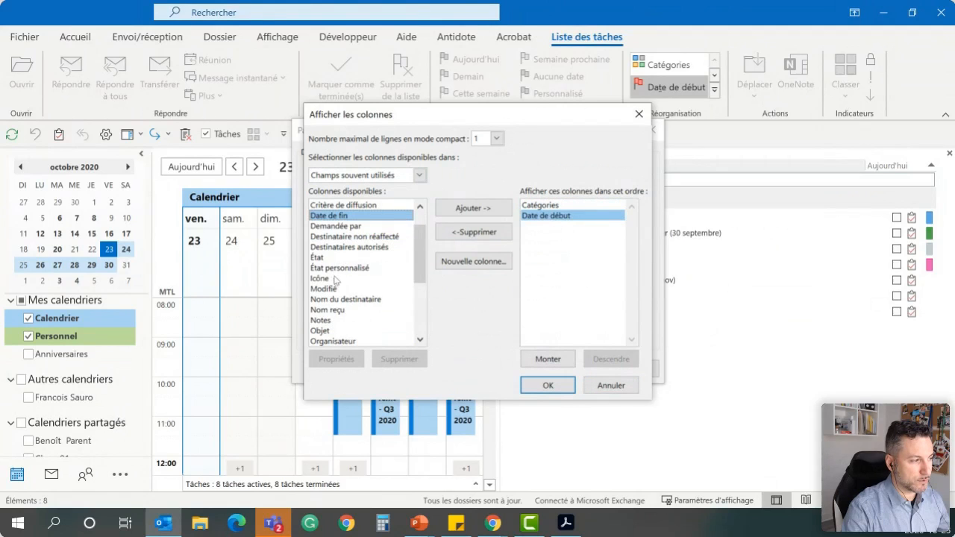
double_click(333, 279)
double_click(354, 261)
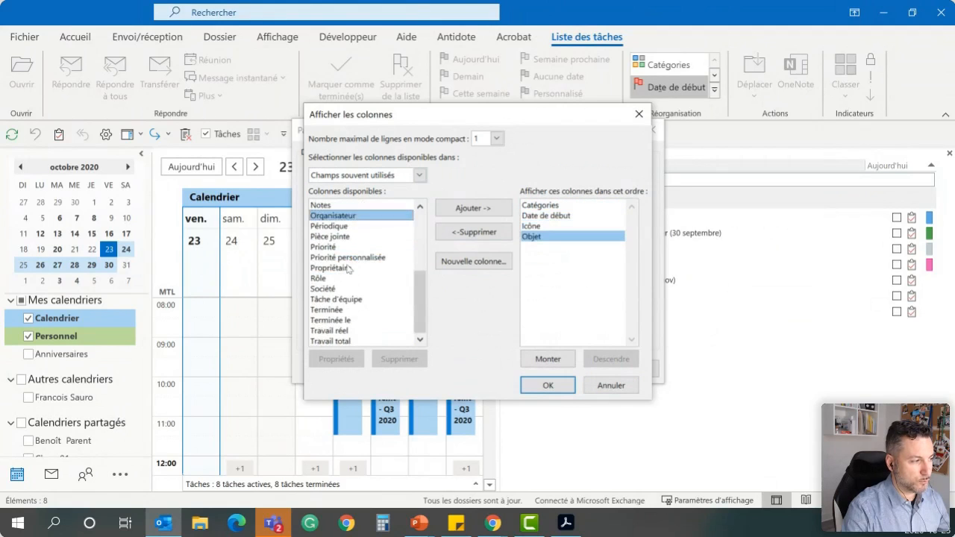
double_click(342, 249)
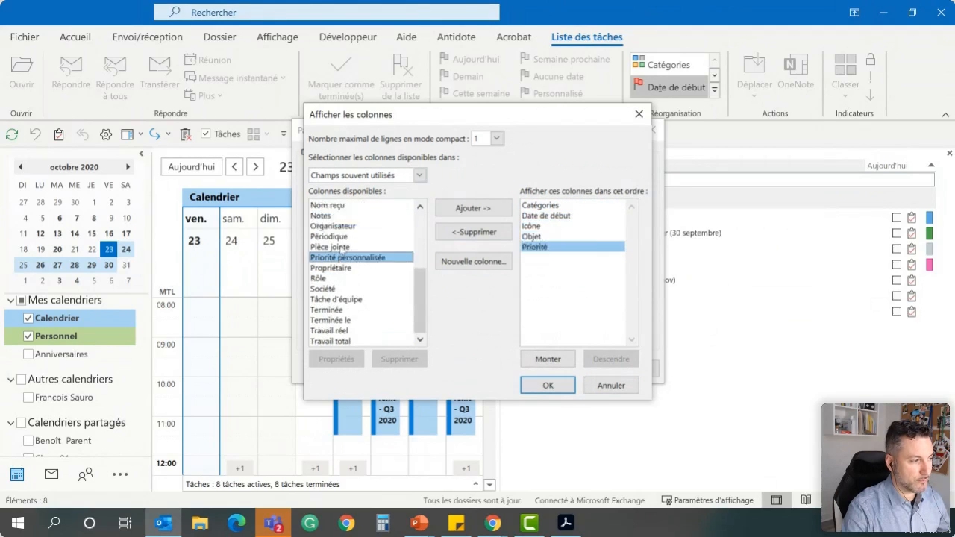
click(334, 310)
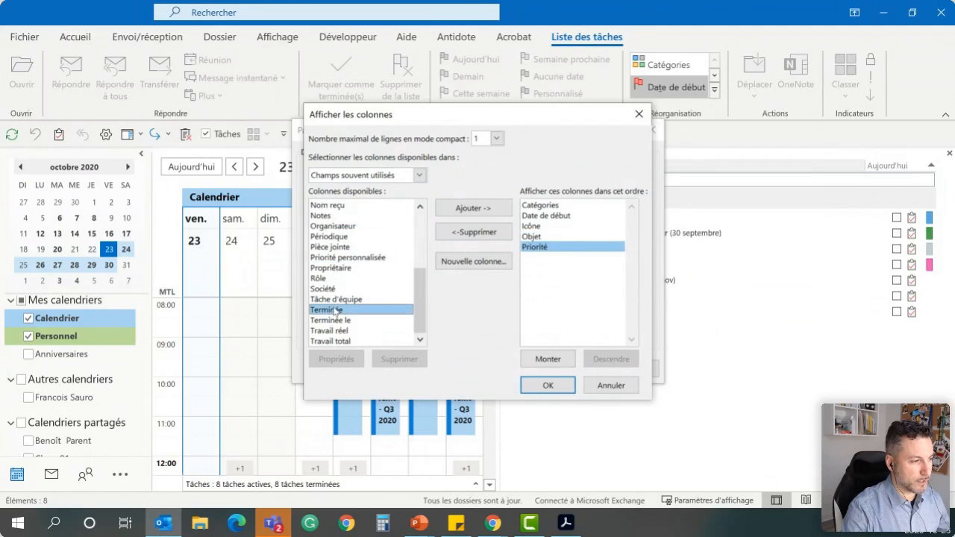
double_click(341, 249)
Add the Terminée column and order the columns as Icône, Pièce jointe, Priorité, Objet, Date de début, Catégories, Terminée
mouse_move(590, 226)
mouse_down()
mouse_move(574, 228)
mouse_move(581, 211)
mouse_up()
mouse_move(545, 247)
mouse_down()
mouse_move(547, 212)
mouse_move(568, 222)
mouse_move(552, 238)
mouse_up()
click(356, 310)
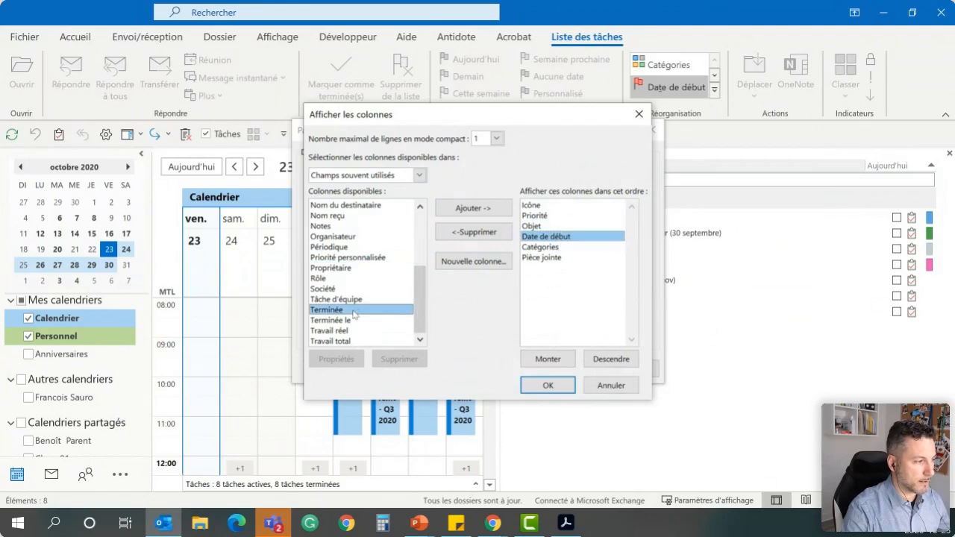
double_click(345, 311)
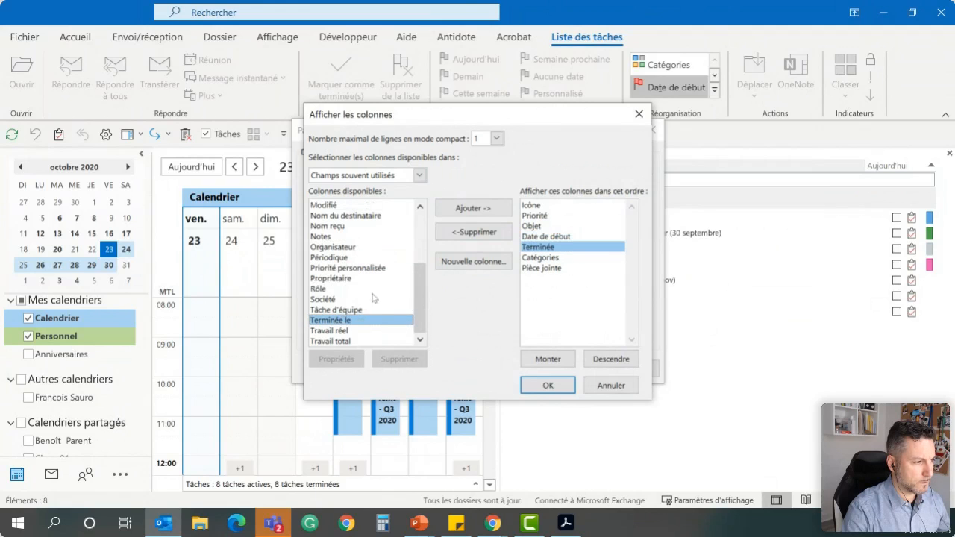
drag(575, 252, 612, 216)
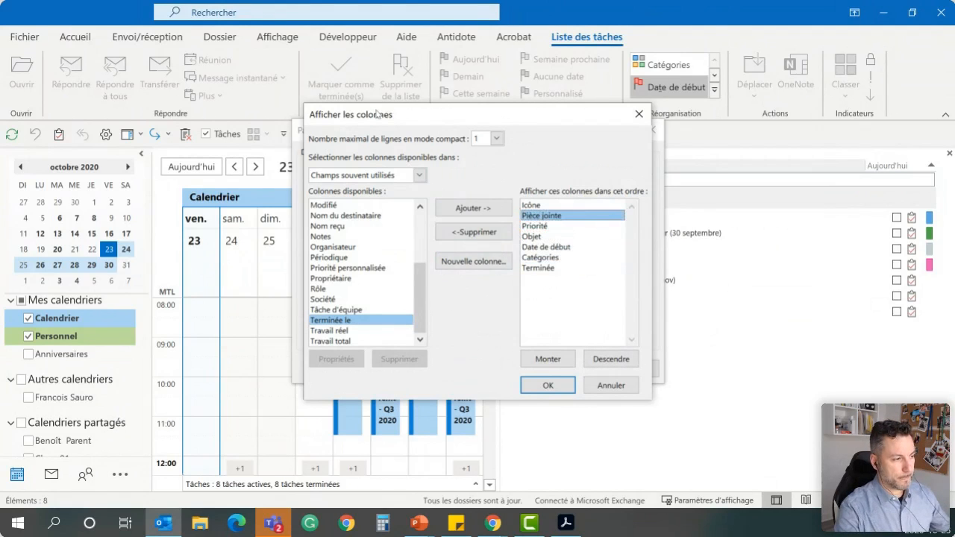
Add the Dans le dossier column from Tous les champs Message, place it after Catégories, and apply the columns
click(420, 175)
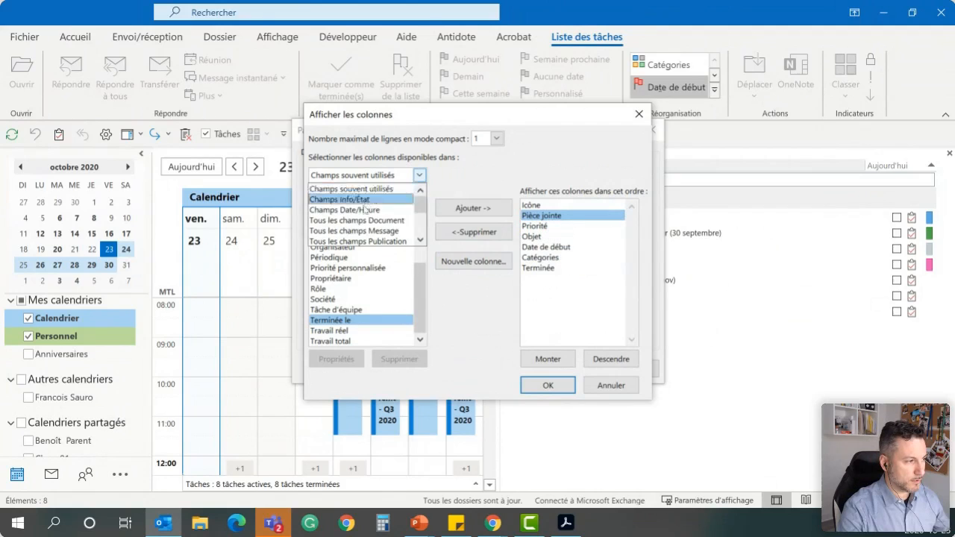
click(387, 231)
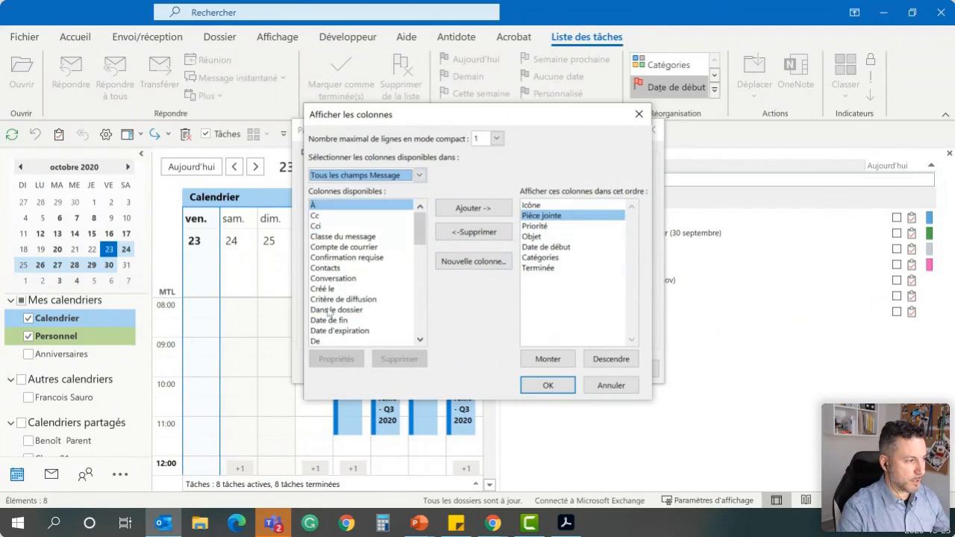
double_click(362, 309)
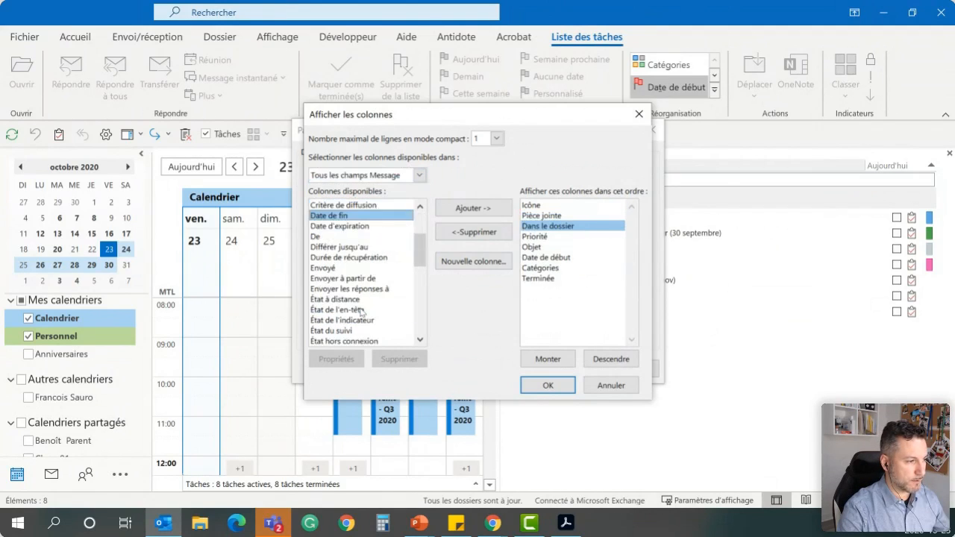
drag(578, 224, 576, 273)
click(548, 386)
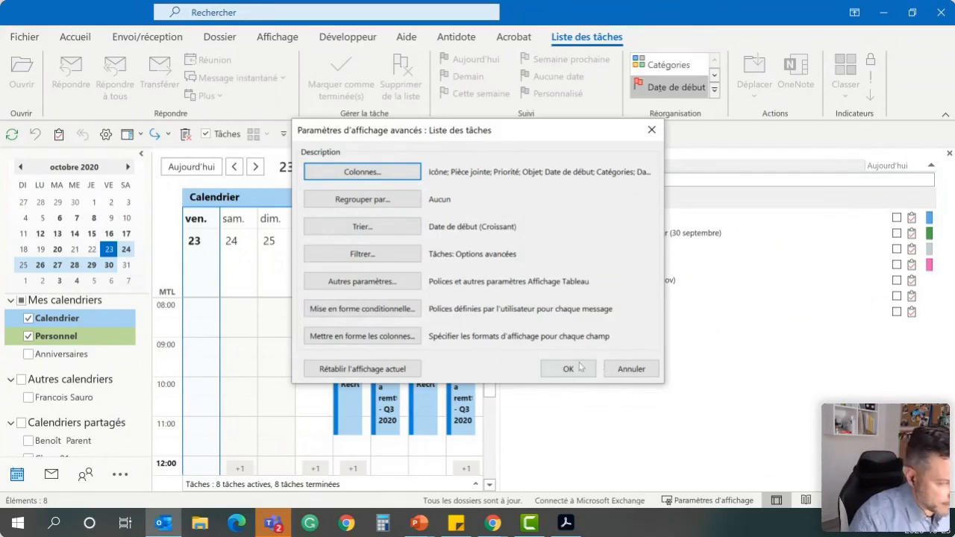
Review the advanced filter criteria of the task list view
click(398, 256)
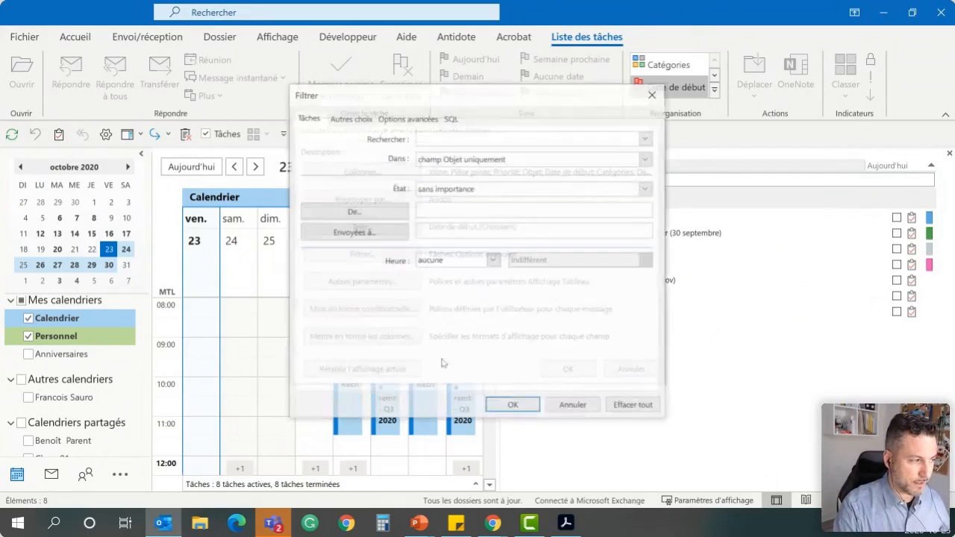
click(407, 117)
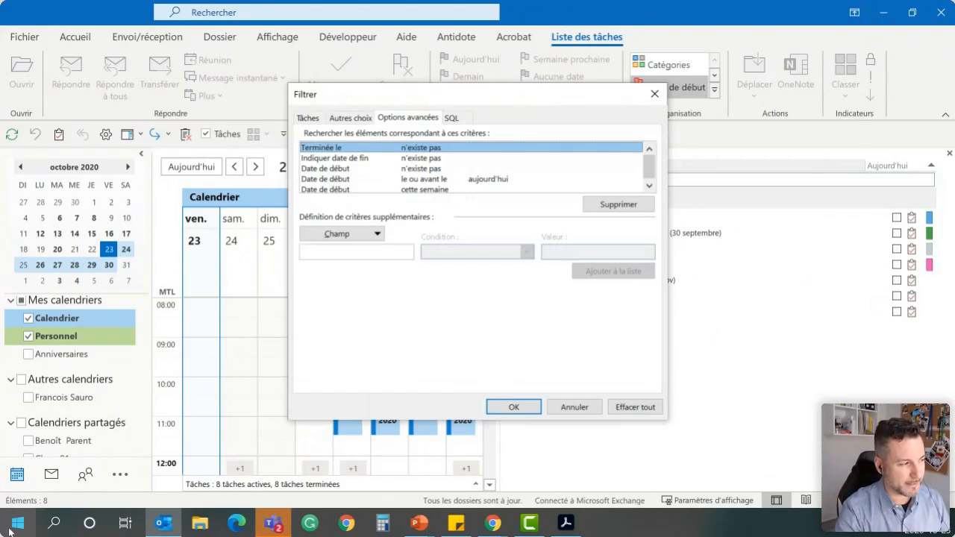
click(494, 410)
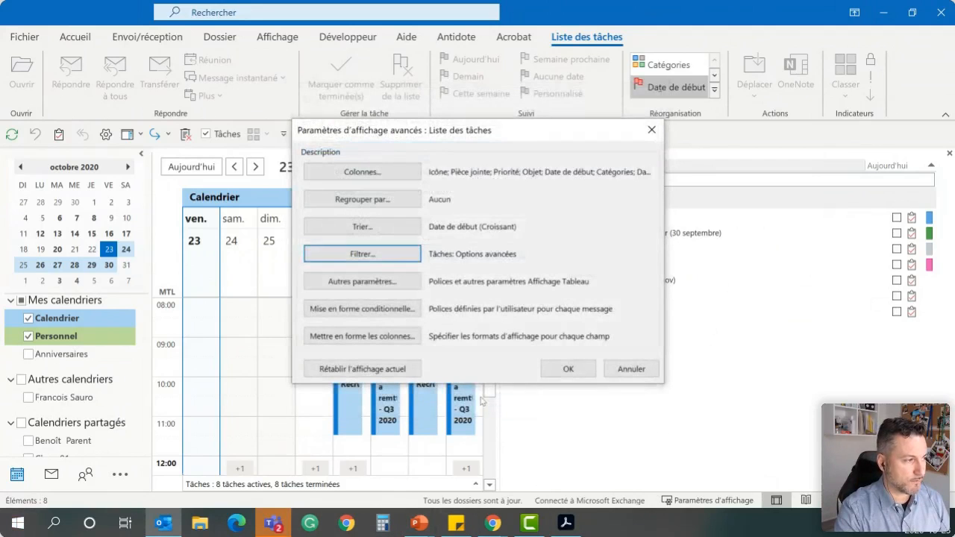
Turn off the compact layout for widths below 125 characters in the view's other settings
click(364, 281)
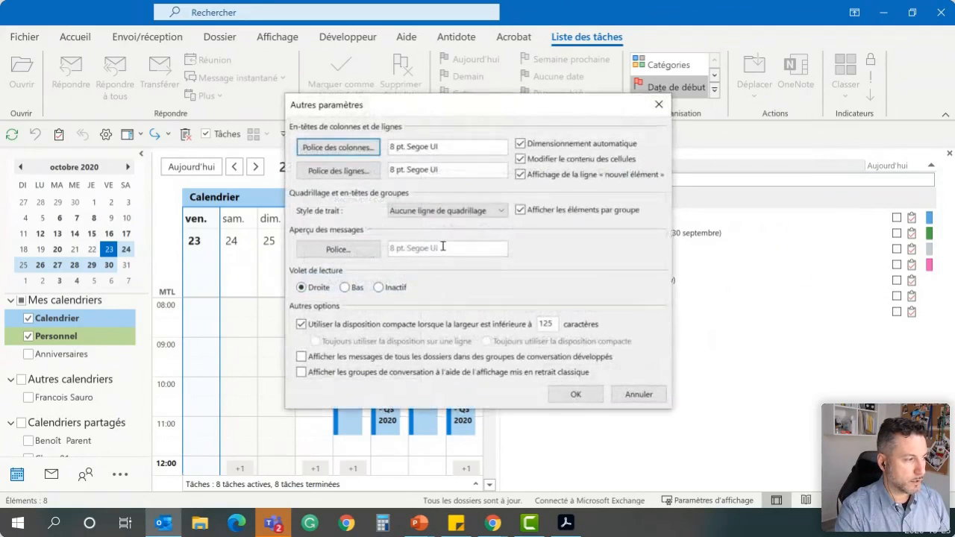
click(337, 324)
click(590, 398)
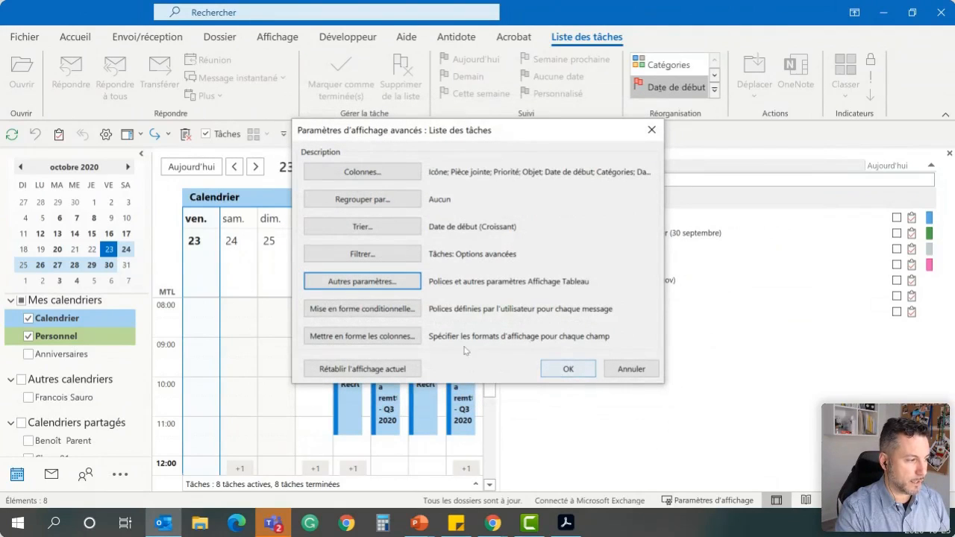
Set the Date de début column's format to 23-oct.-20 and apply the view settings
click(385, 335)
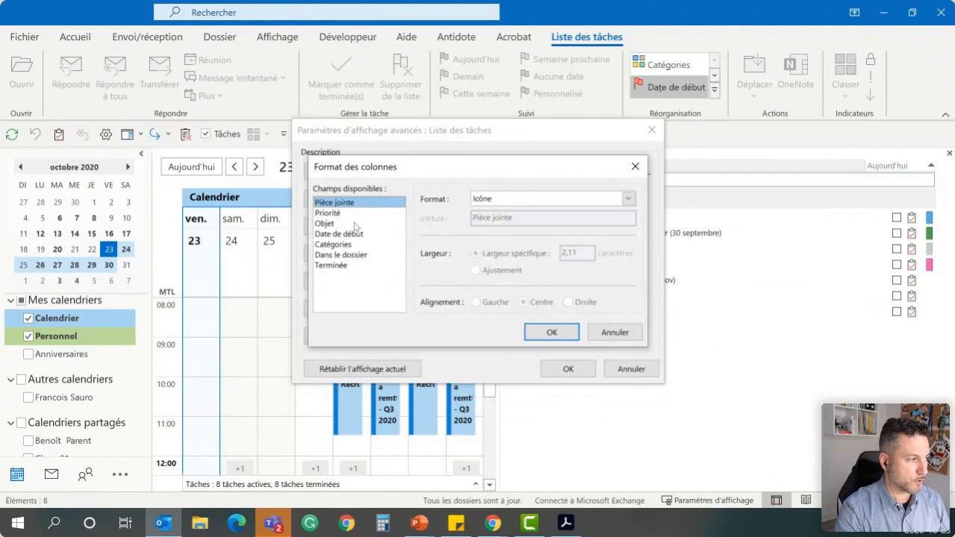
click(366, 235)
click(534, 198)
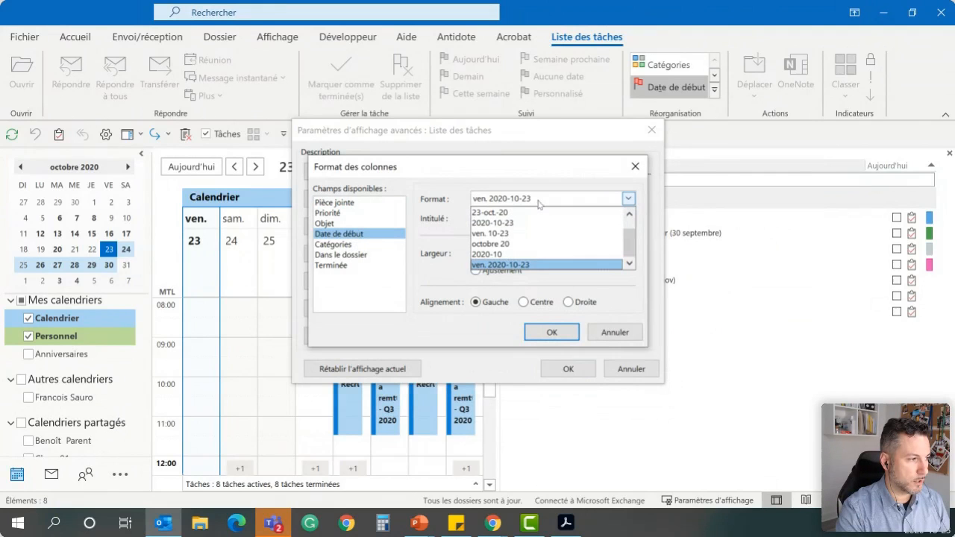
click(525, 212)
click(553, 334)
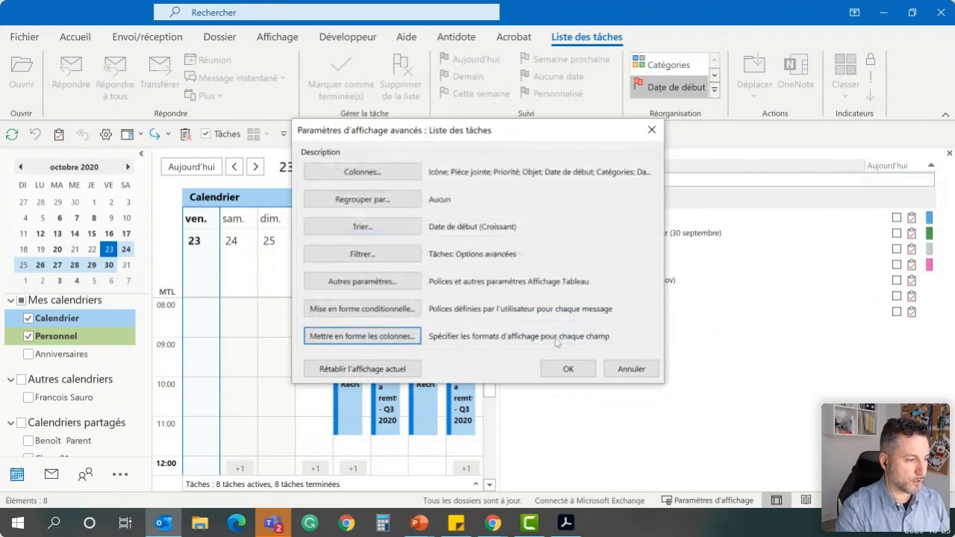
click(567, 369)
Widen the calendar area beside the task list and resize the Objet, Date de début, Catégories and Dans le dossier columns
drag(507, 208, 535, 216)
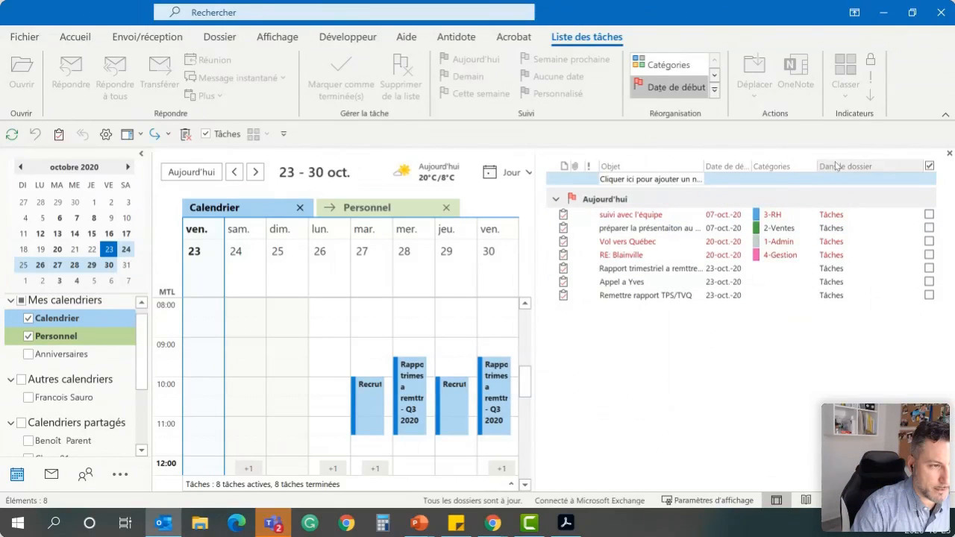
drag(817, 165, 844, 165)
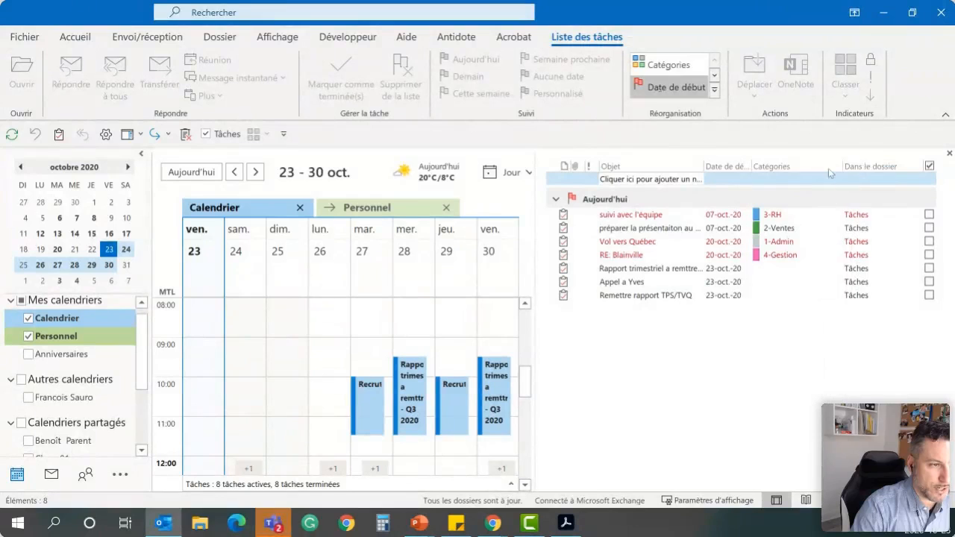
drag(750, 164, 802, 171)
drag(704, 165, 763, 168)
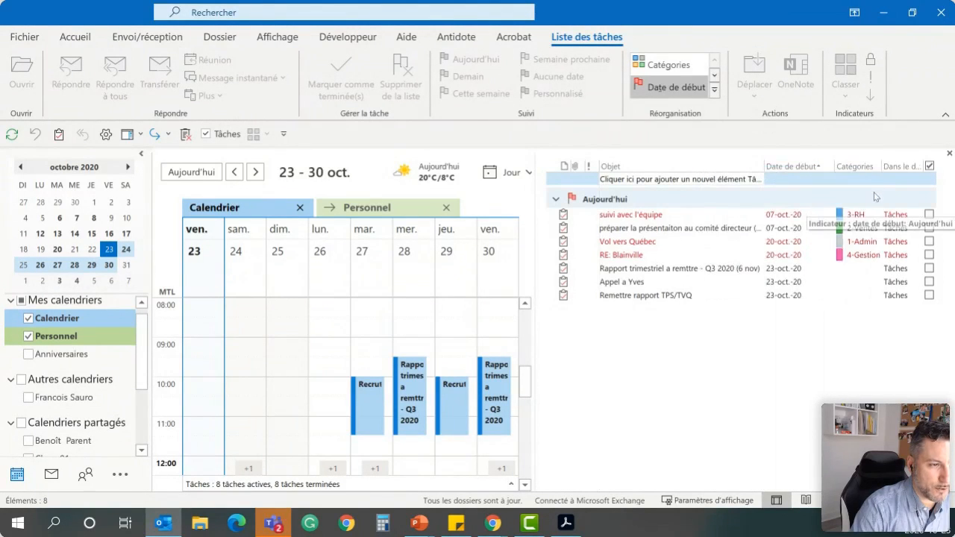
drag(835, 169, 864, 167)
Group the tasks by category, moving the quarterly report and the TPS/TVQ report into 1-Admin and the uncategorized call task into 2-Ventes
click(839, 166)
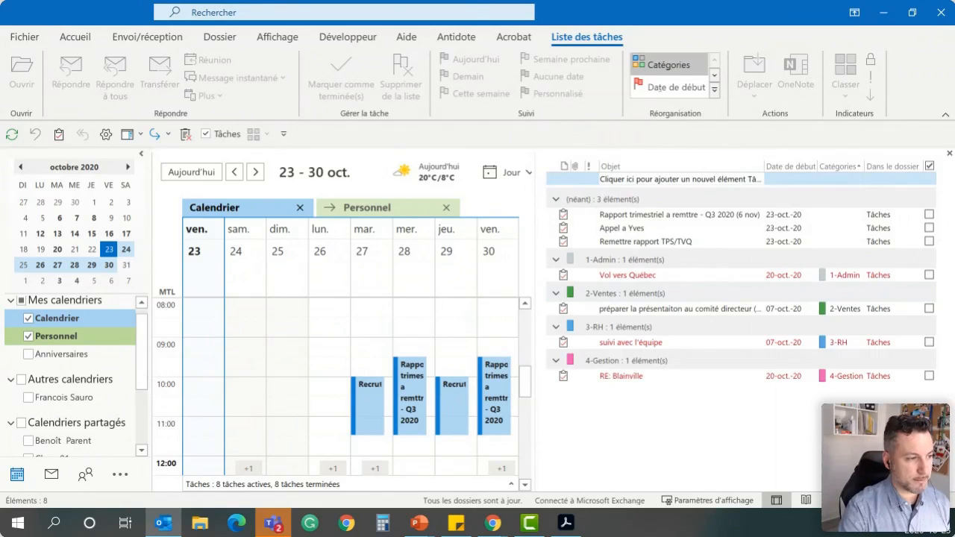
click(648, 215)
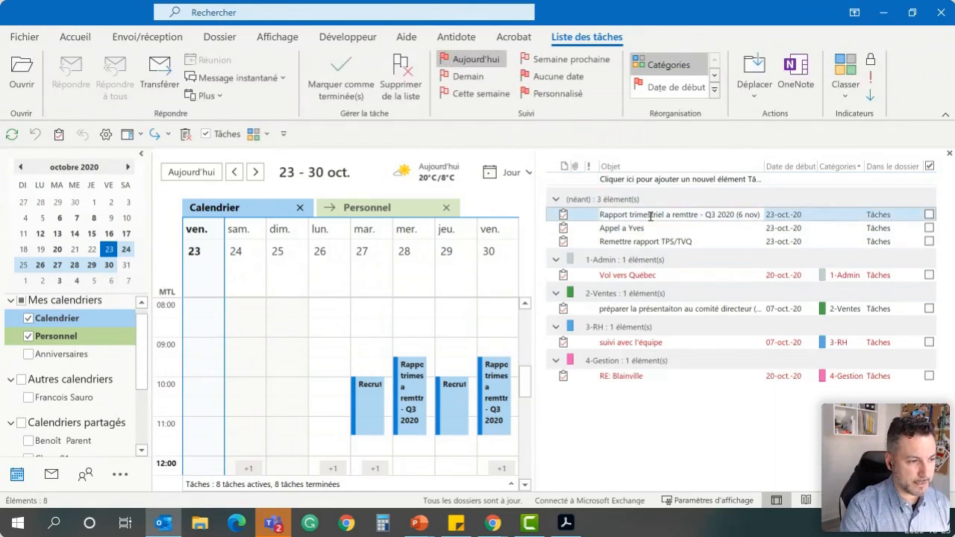
drag(648, 215, 669, 278)
click(645, 215)
drag(645, 215, 671, 321)
click(642, 215)
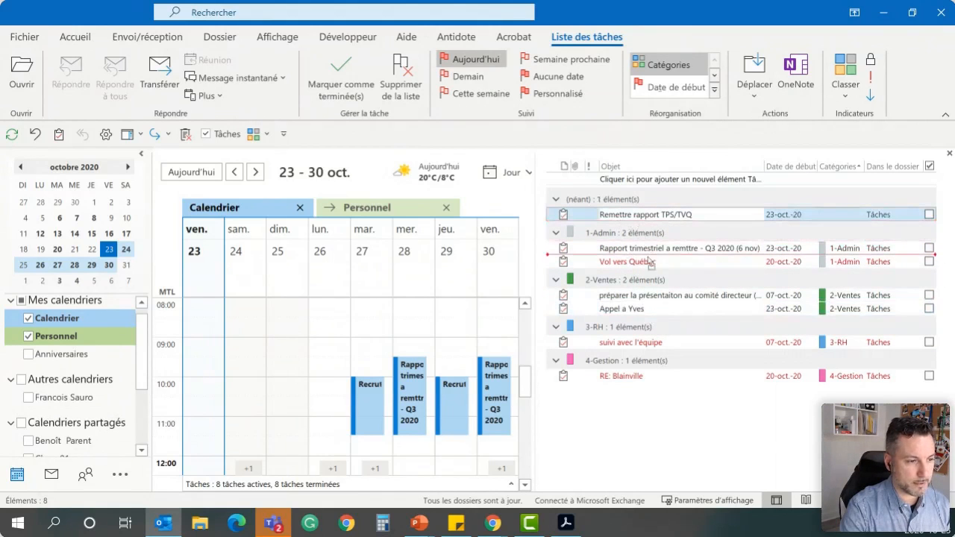
drag(644, 262, 643, 262)
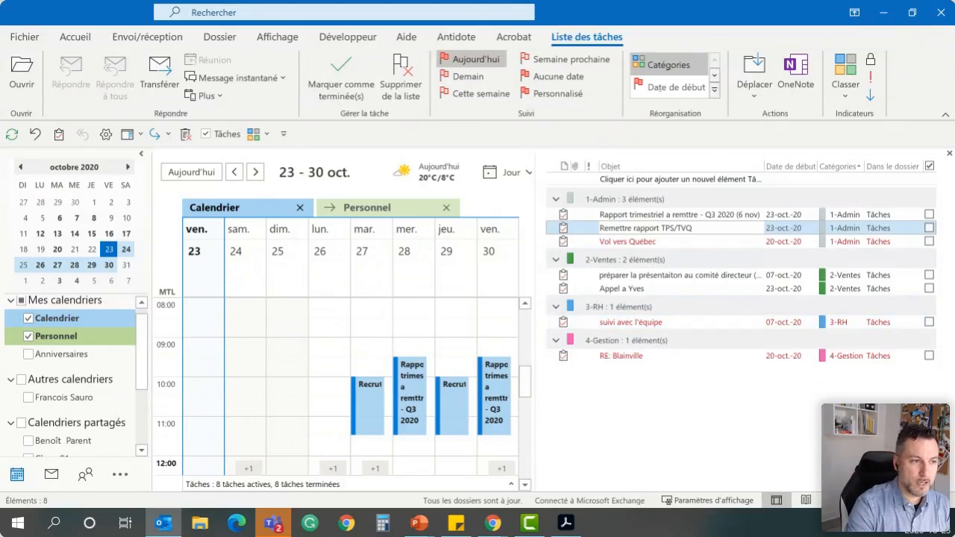
click(790, 169)
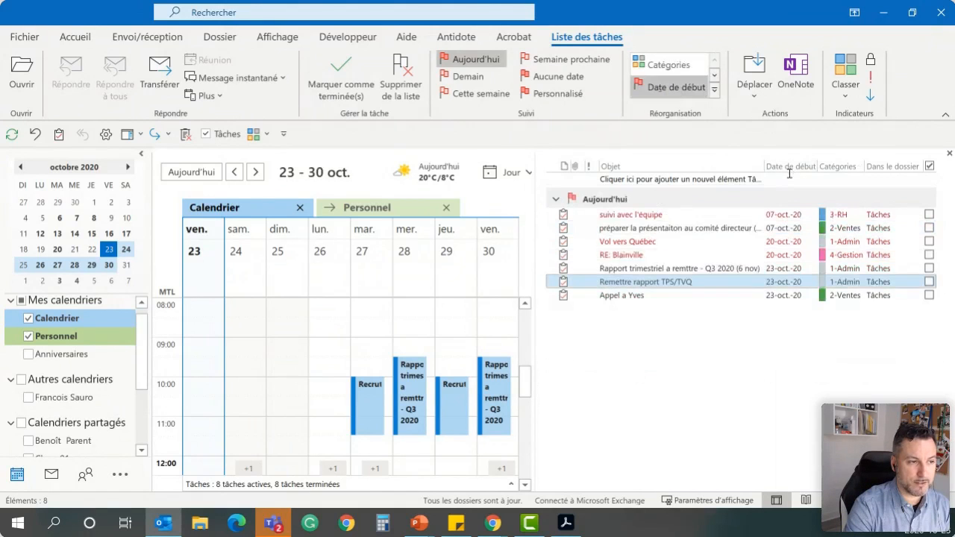
click(848, 168)
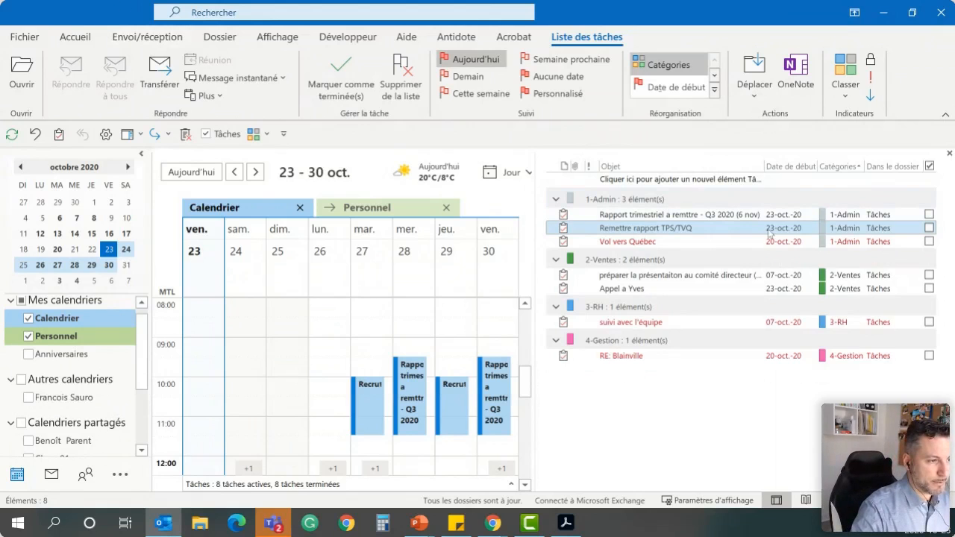
Add a task for calling a contact, with start date 25-oct.-20 and a category from the list
click(693, 178)
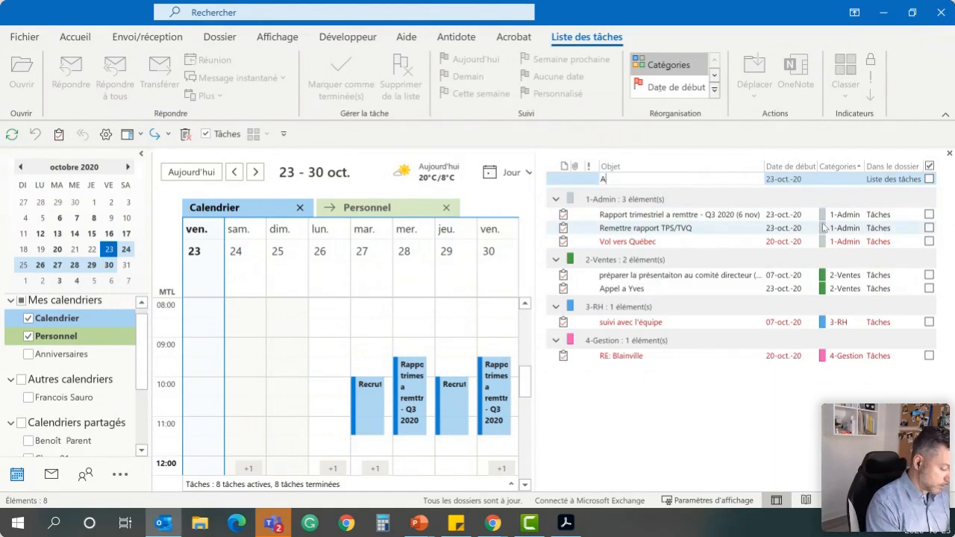
text(Appel Daniel)
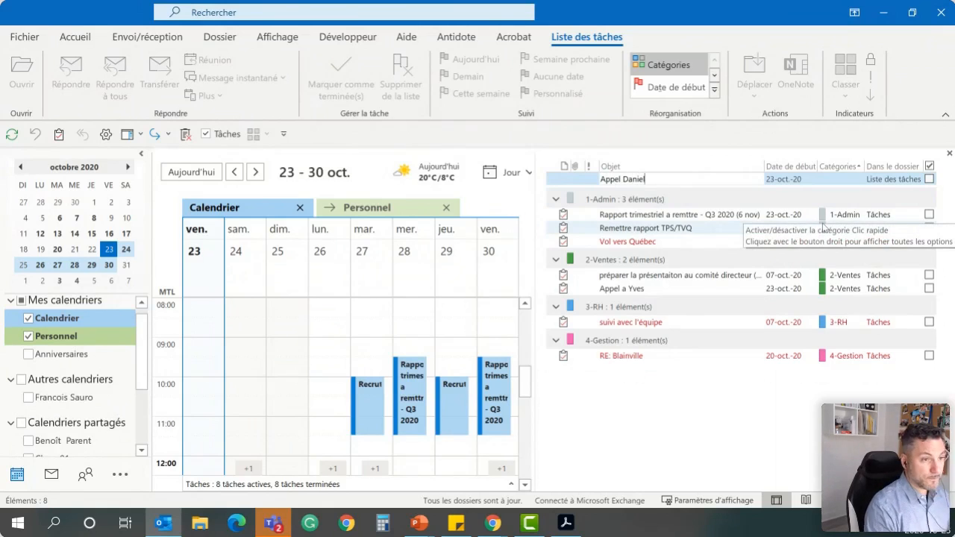
key(Return)
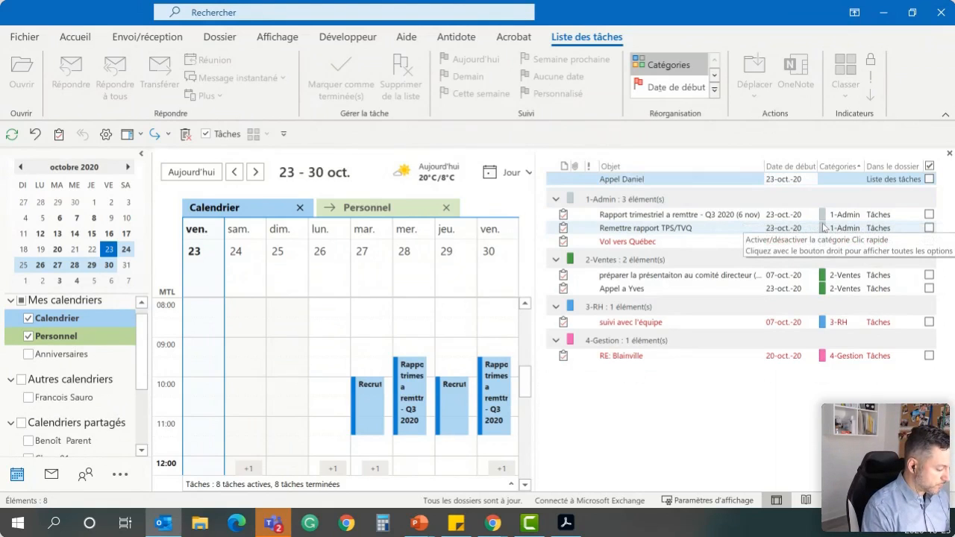
key(Tab)
text(25)
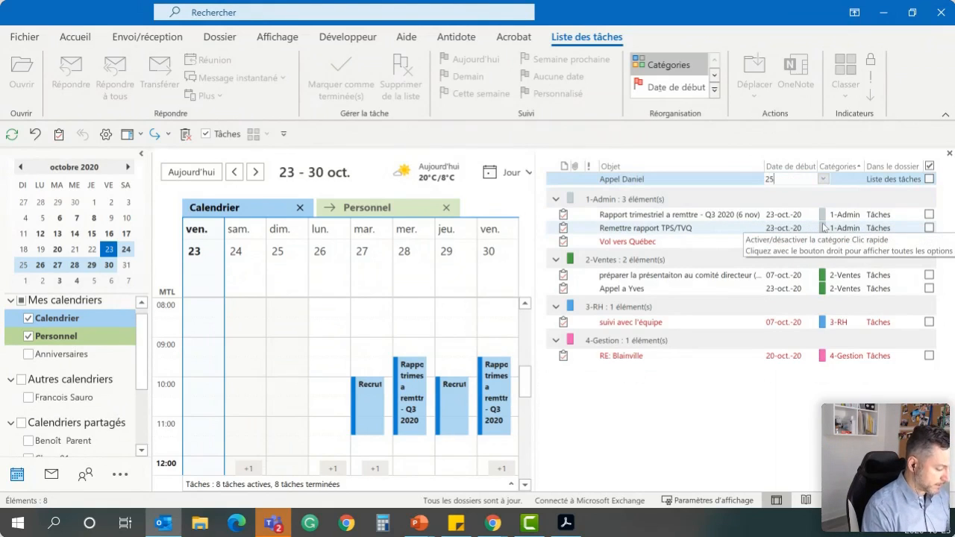
key(Tab)
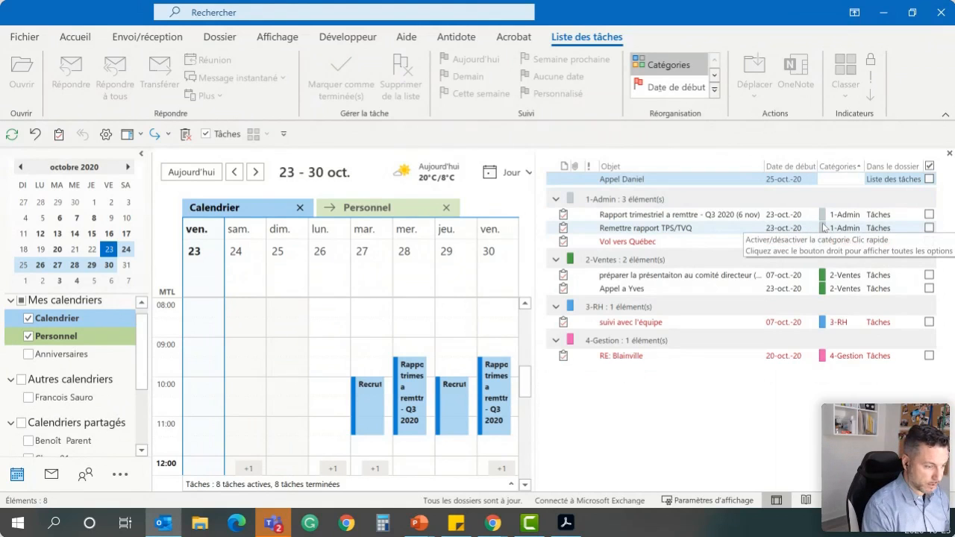
key(space)
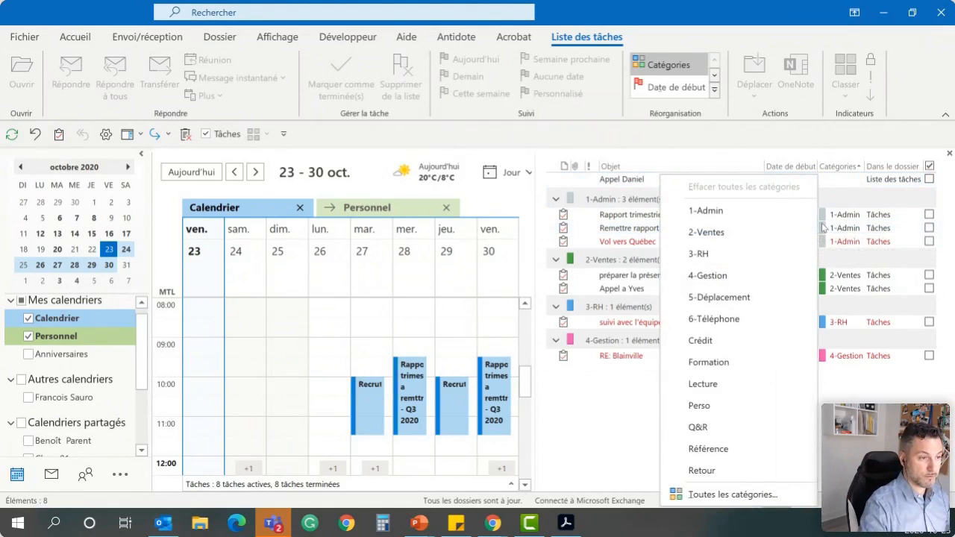
click(753, 225)
key(Return)
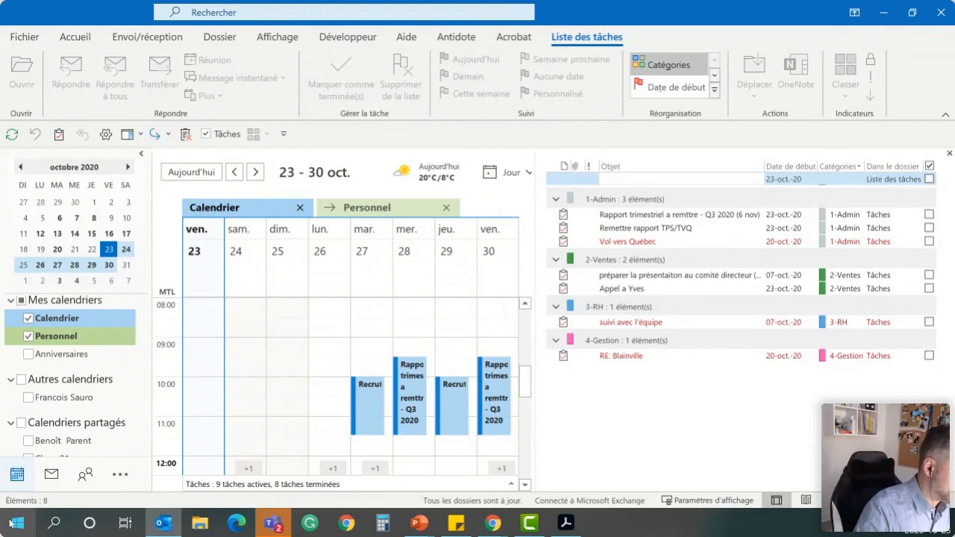
Open the inbox and assign the category 3-RH to the TEST Nouvelles message
click(58, 469)
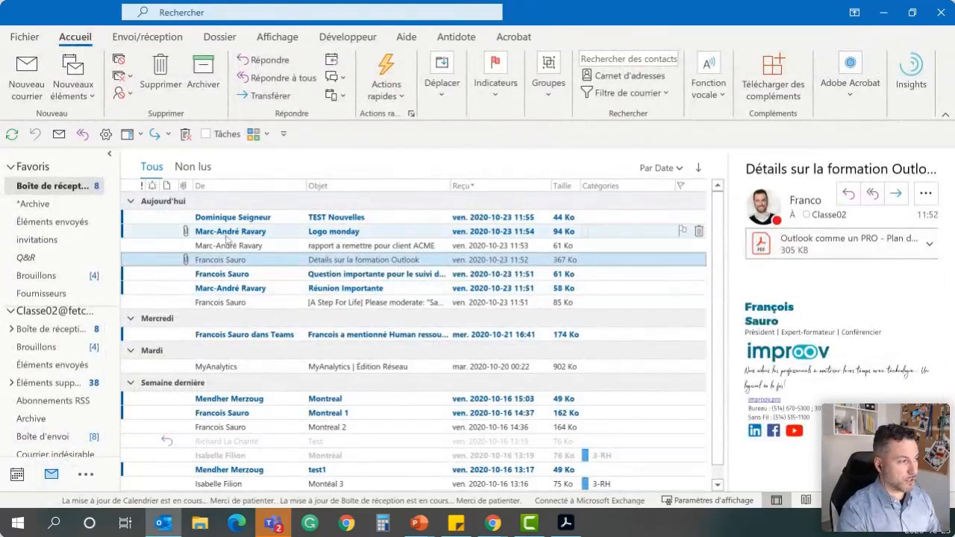
click(351, 234)
click(246, 219)
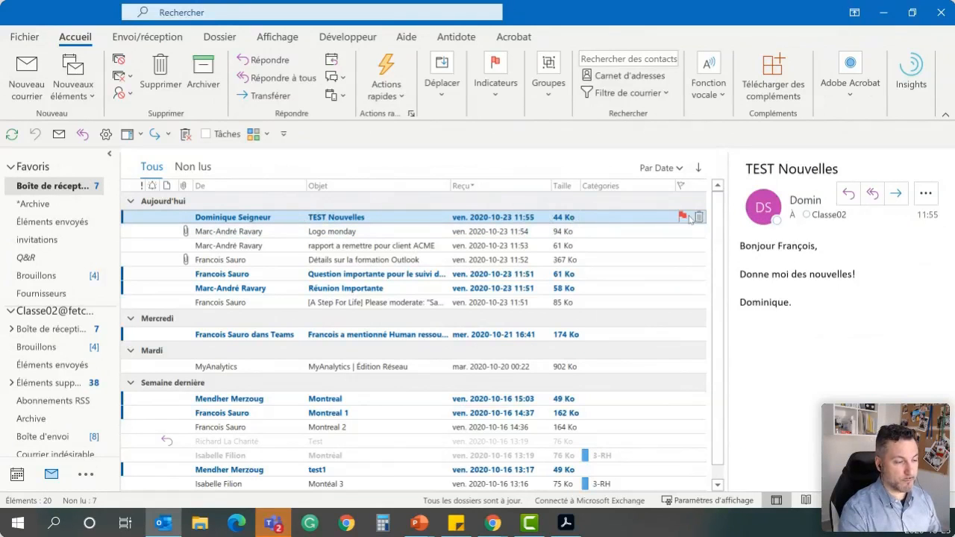
right_click(613, 220)
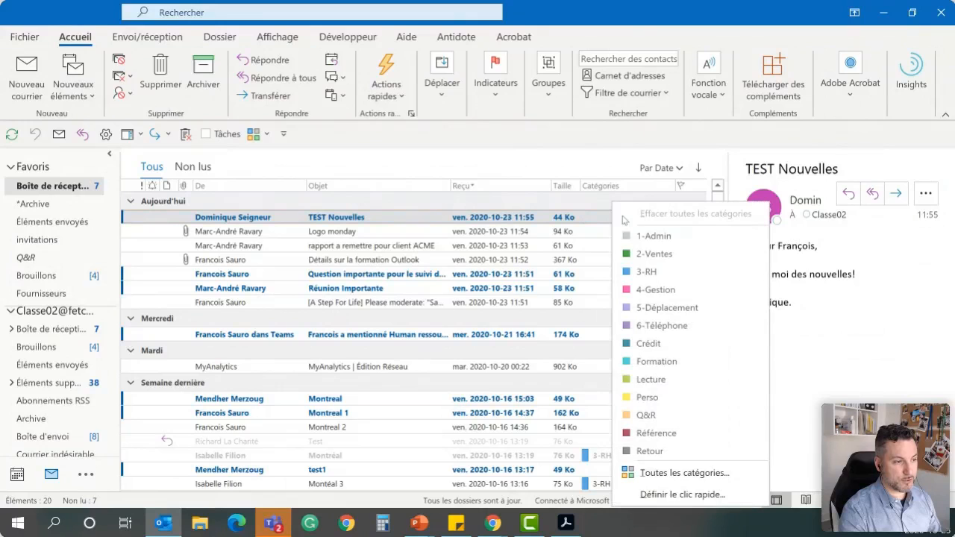
click(648, 272)
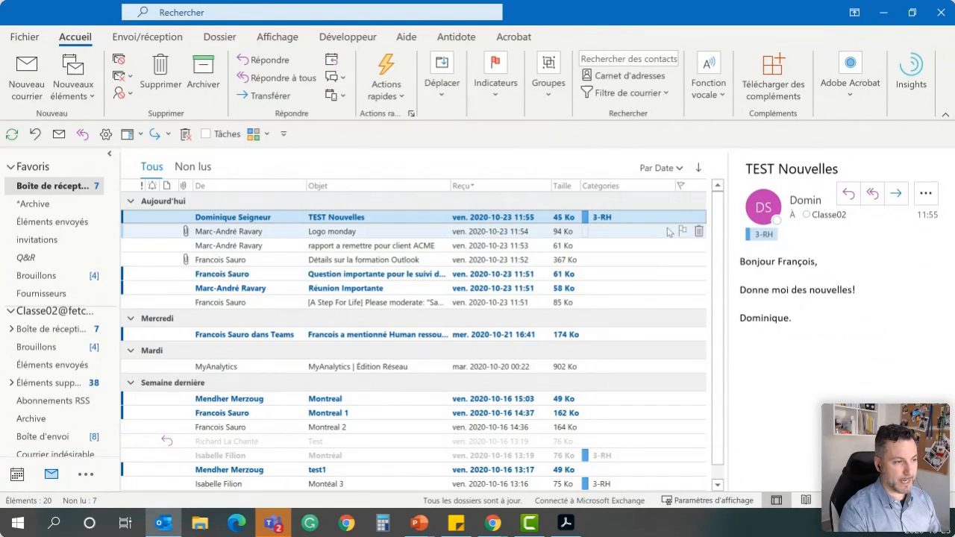
Flag the TEST Nouvelles message for follow-up tomorrow
right_click(683, 216)
click(713, 222)
click(691, 246)
click(478, 218)
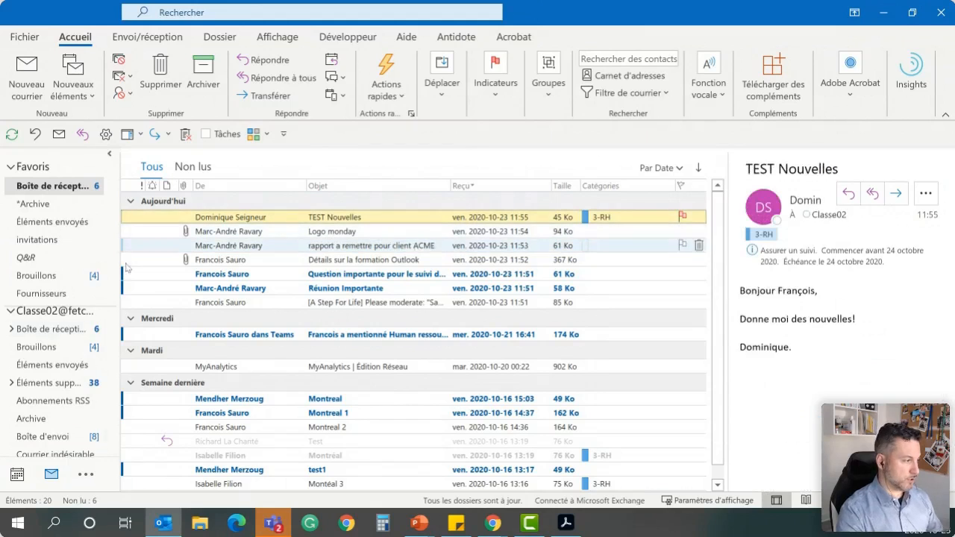
Return to the calendar, select the TEST Nouvelles item in the task list and group the list by start date
click(18, 473)
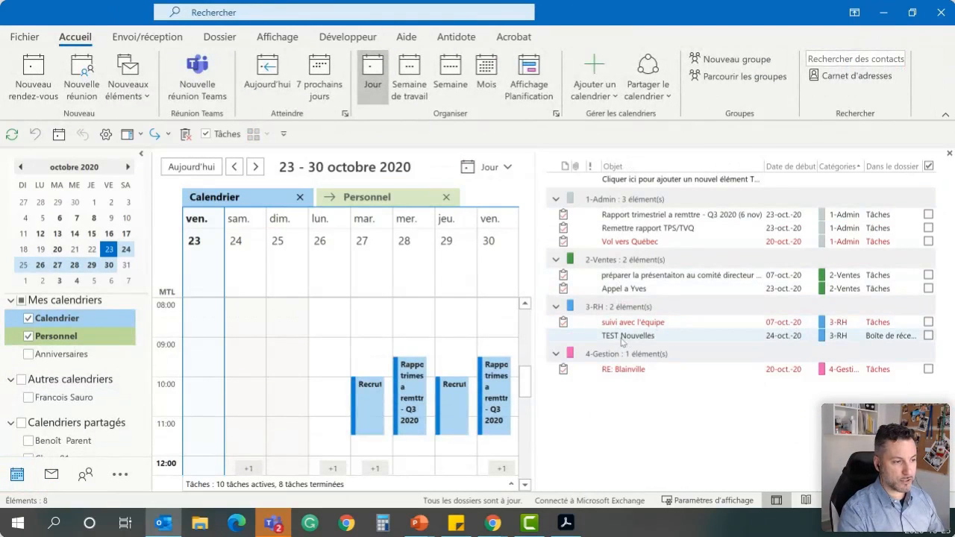
click(571, 340)
click(654, 338)
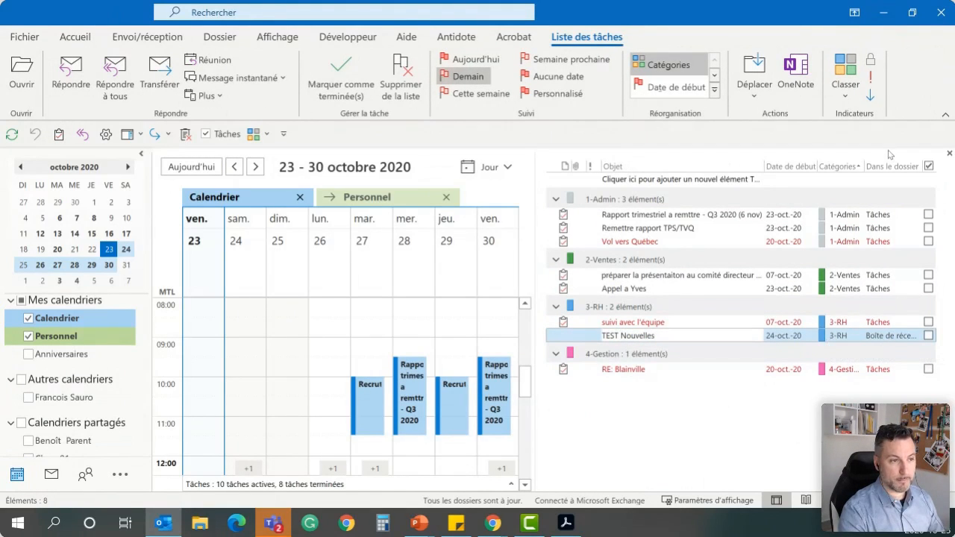
click(789, 169)
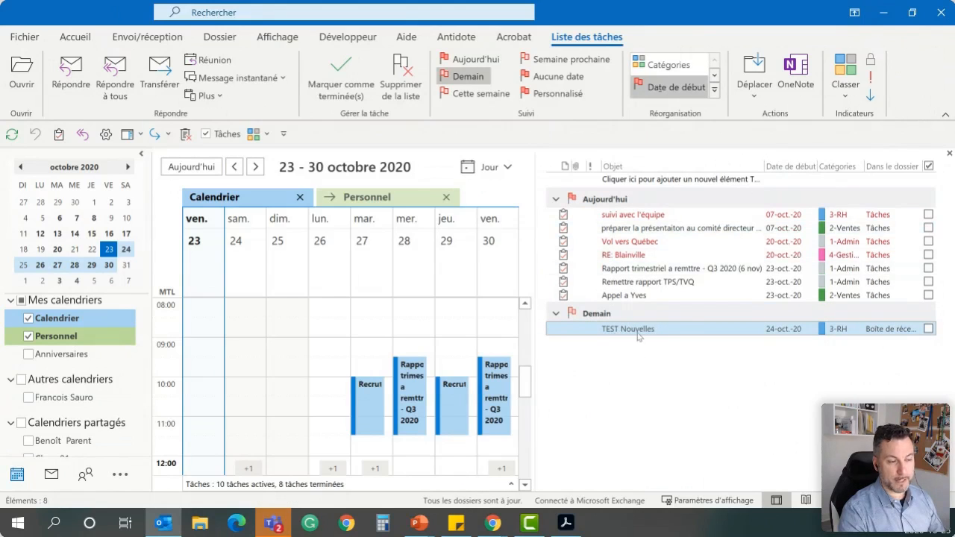
Move the Vol vers Québec and Rapport trimestriel tasks from the Aujourd'hui group to the Demain group
click(640, 245)
drag(628, 348, 629, 342)
drag(635, 258, 633, 321)
Set the start date of the RE: Blainville task to 24-oct.-20
click(639, 244)
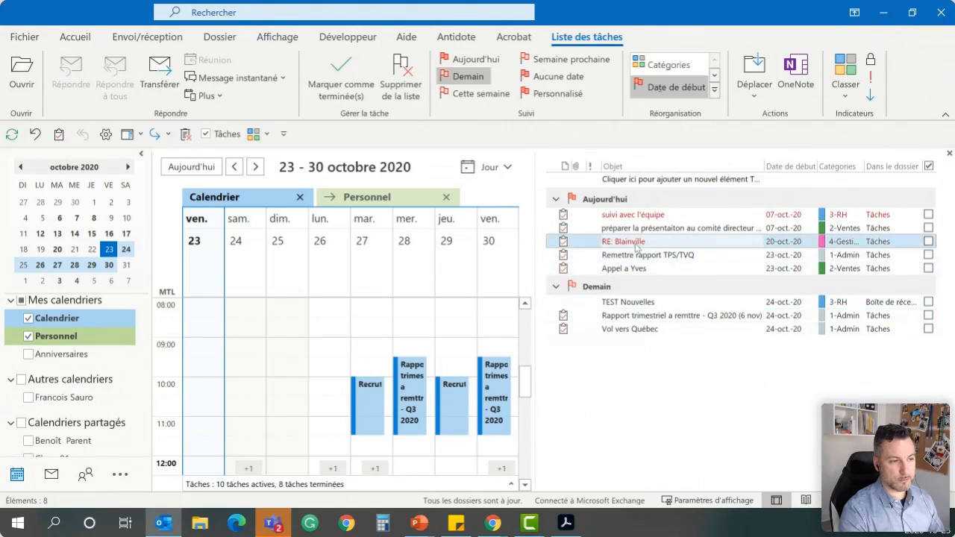
click(793, 242)
click(822, 242)
click(812, 339)
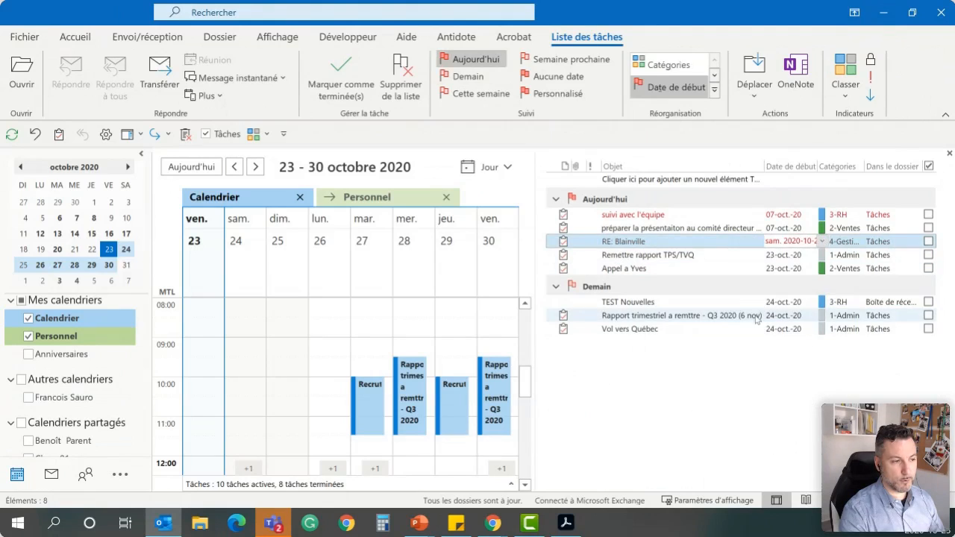
click(721, 284)
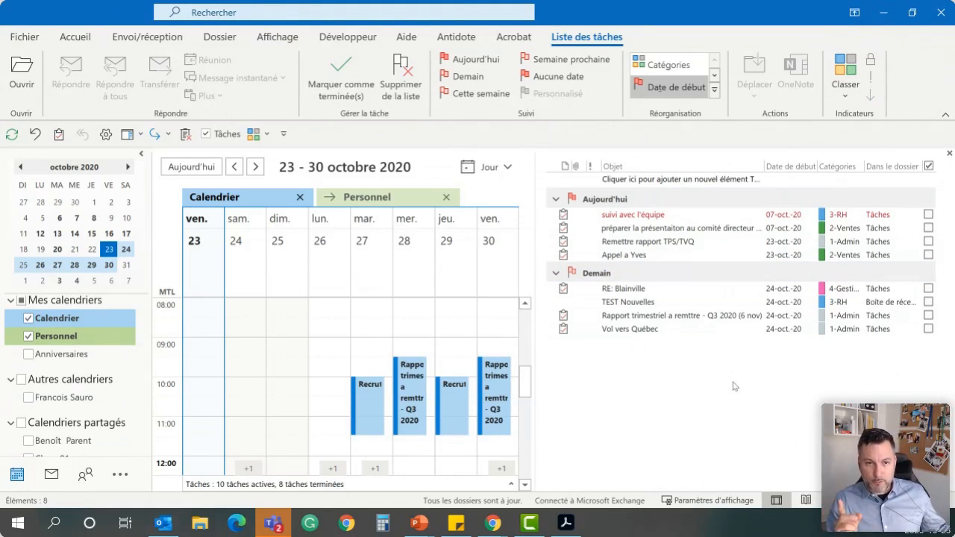
key(alt+Tab)
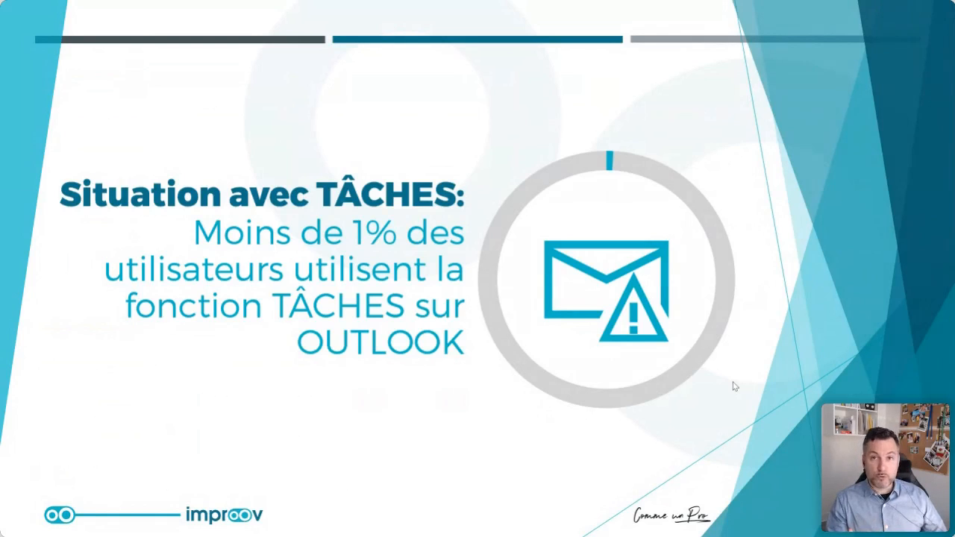
click(735, 387)
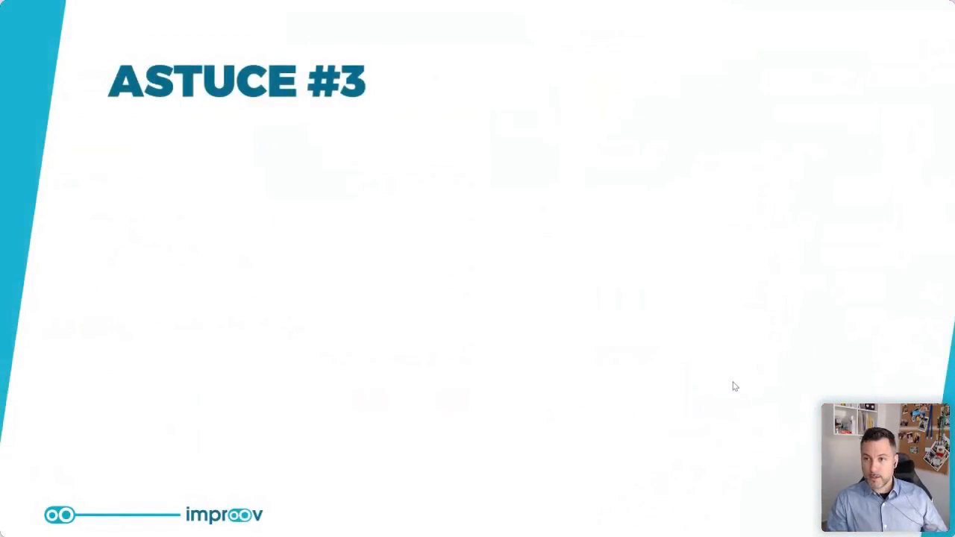
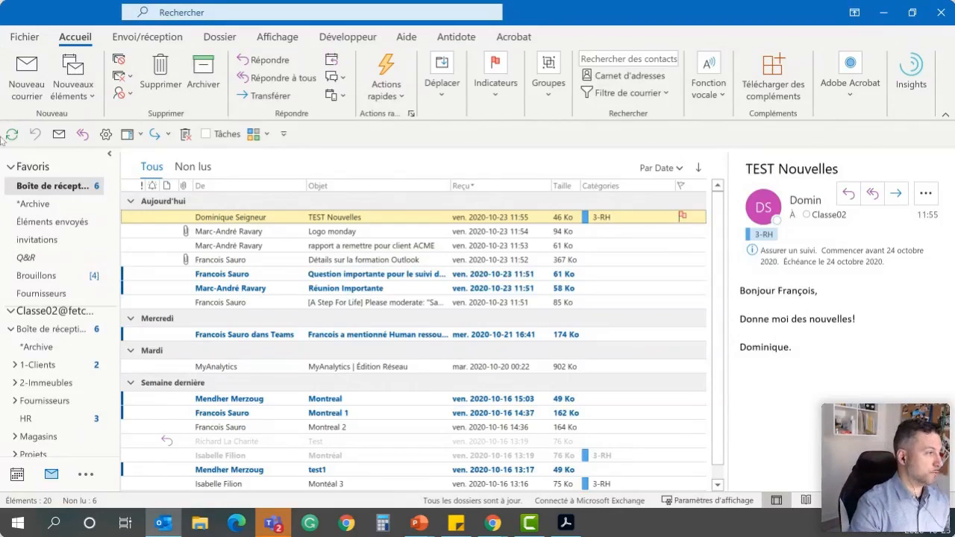
Reply to the TEST Nouvelles message with "Merci pour la communication durant le cours!" and send the reply
click(275, 67)
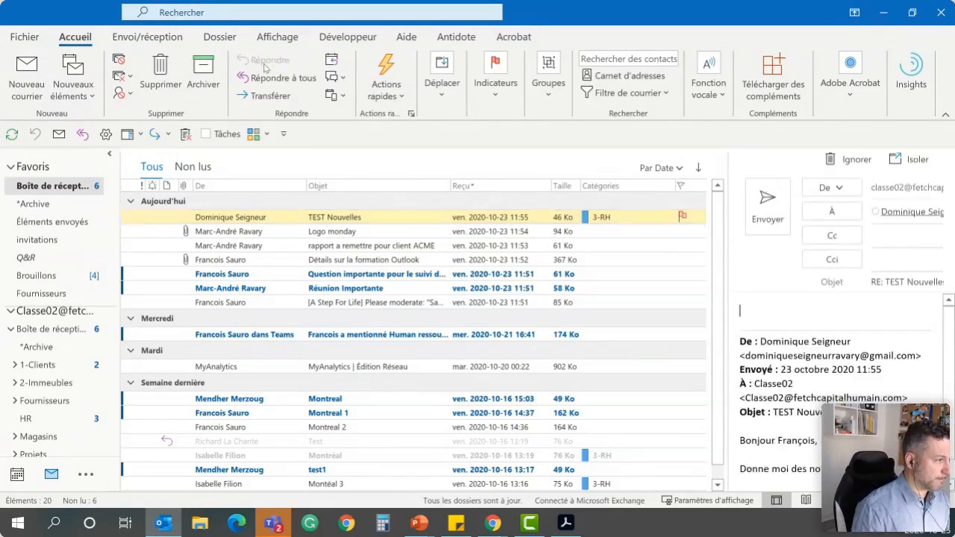
text(MErci,)
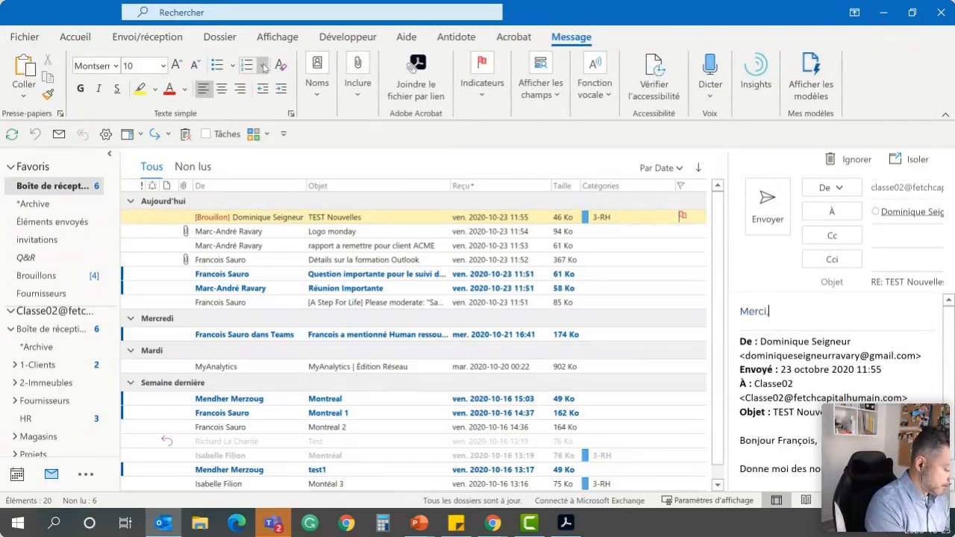
key(BackSpace)
key(BackSpace)
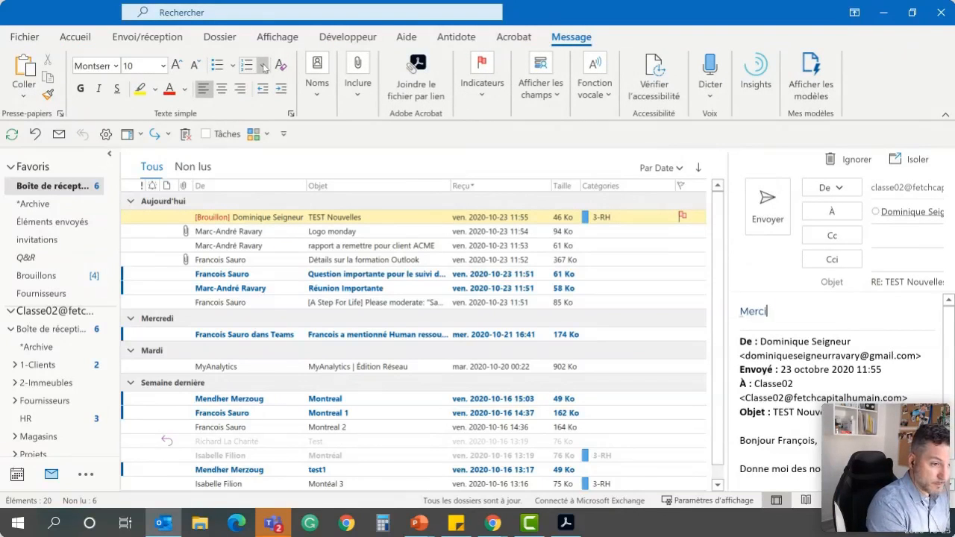
text(pour la communicatio)
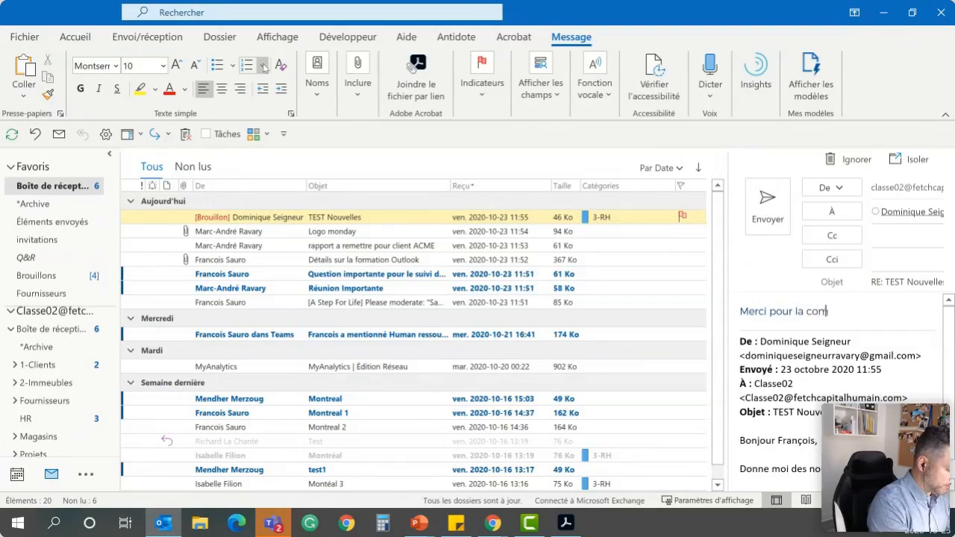
text(n durant le cours!)
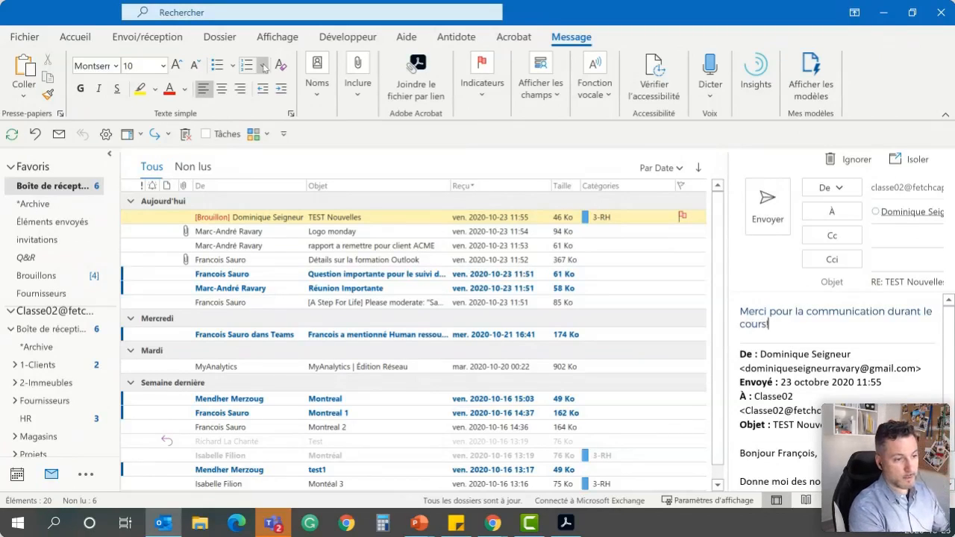
key(ctrl+Return)
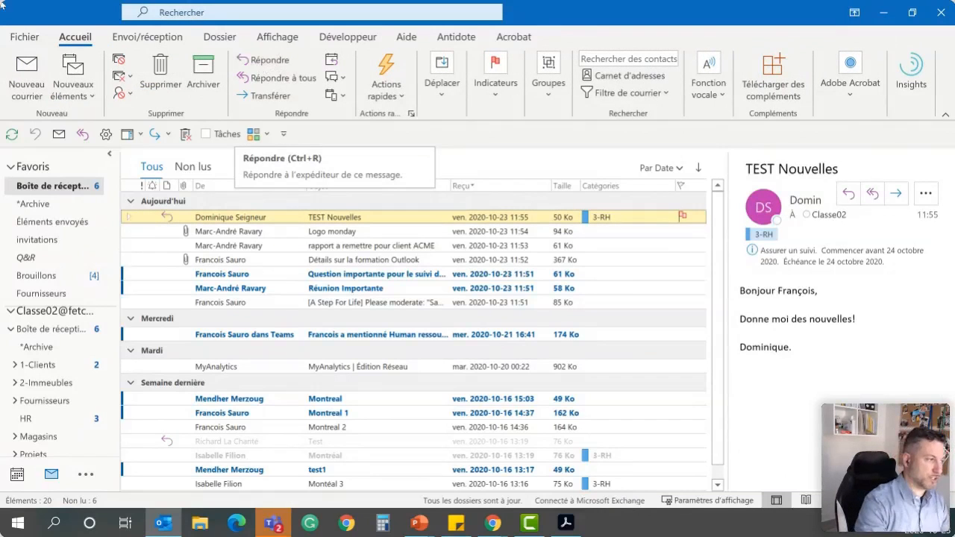
Archive the TEST Nouvelles message and open the Archive folder to check it there
click(196, 66)
mouse_move(493, 524)
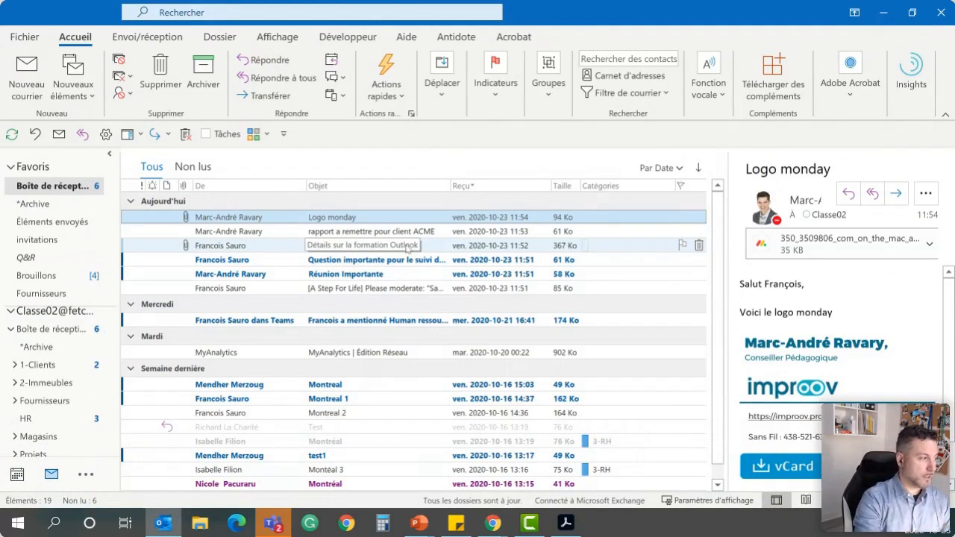
click(8, 330)
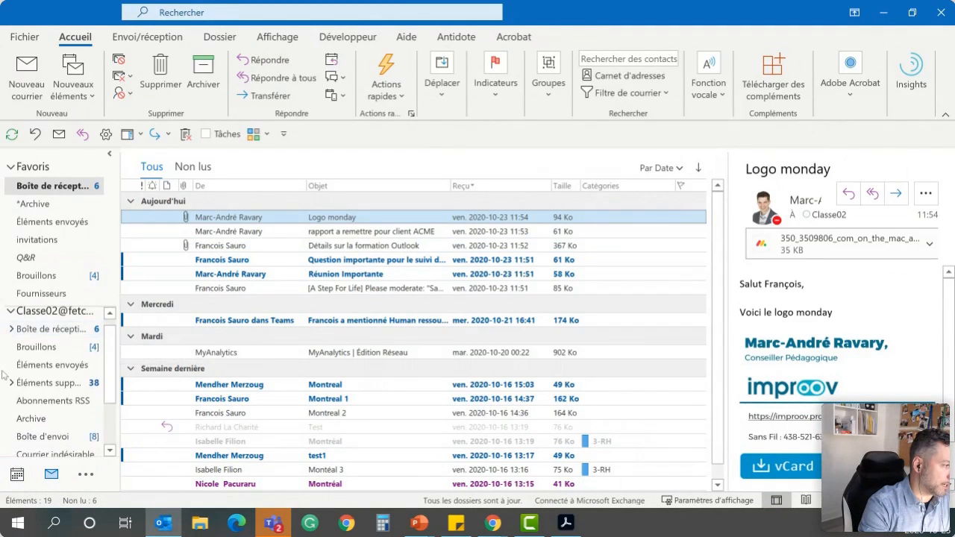
click(34, 424)
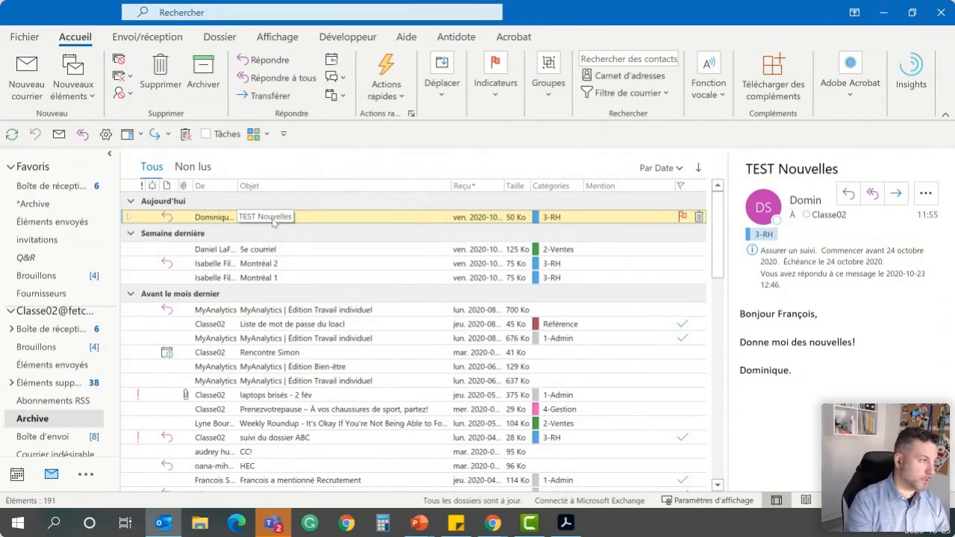
Return to the inbox and look through its subfolders, leaving them collapsed
click(71, 330)
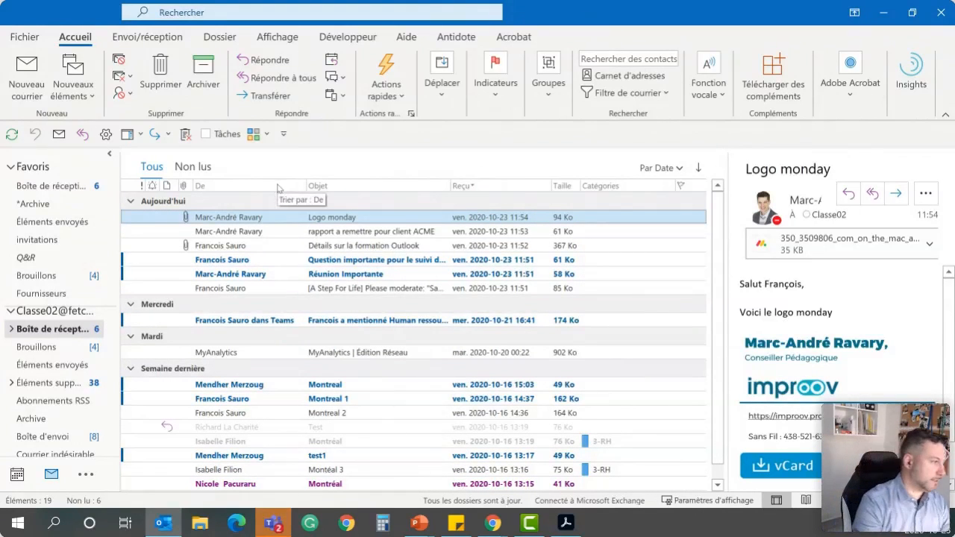
click(12, 331)
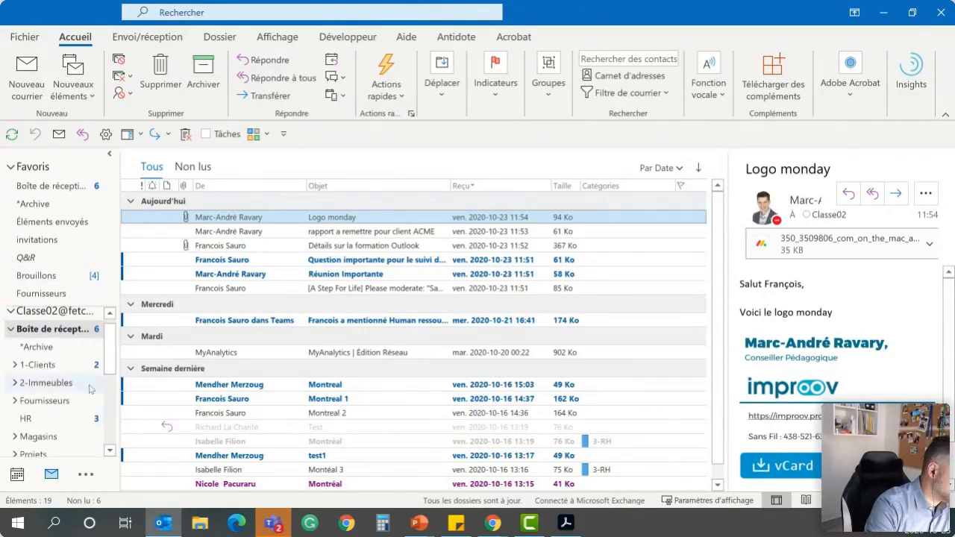
click(12, 330)
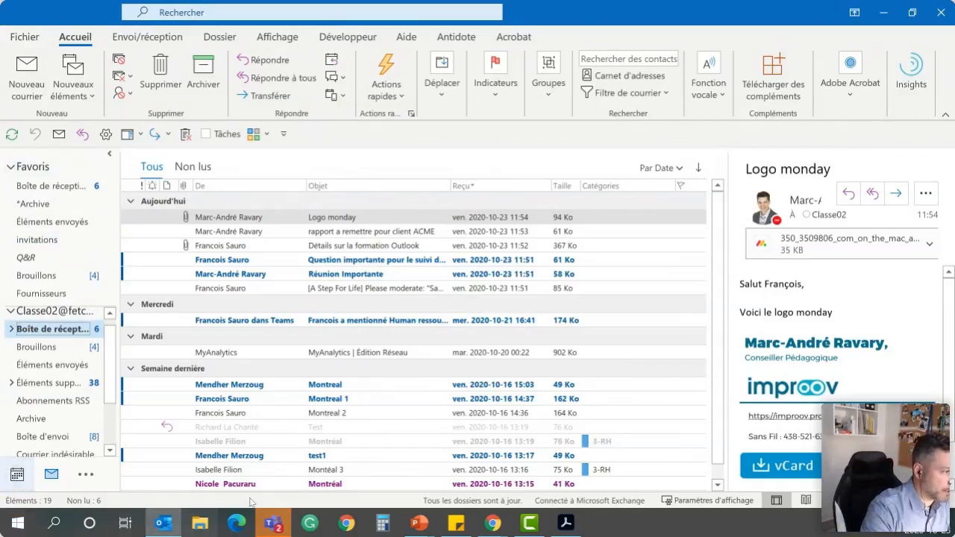
Archive the MyAnalytics | Édition Réseau, Montreal and Montreal 1 messages from the inbox
click(241, 351)
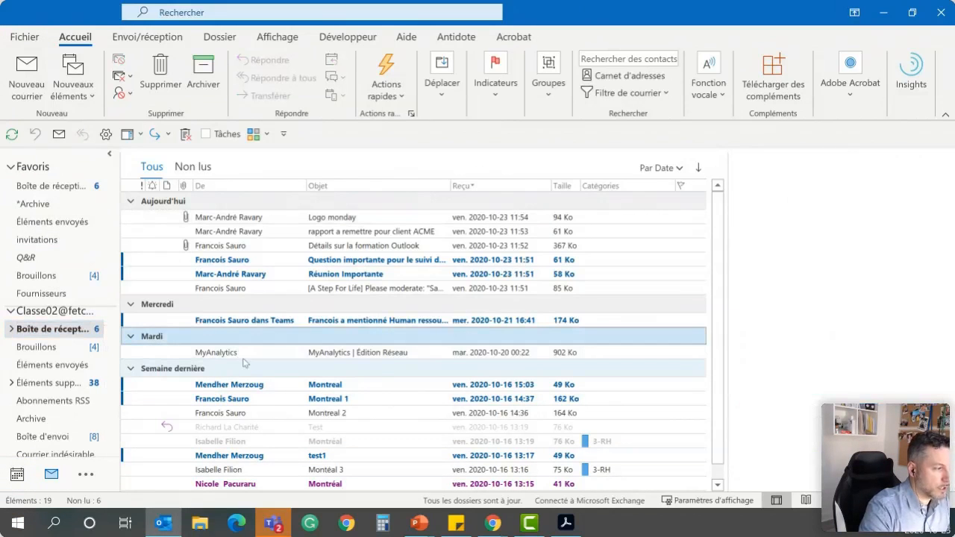
click(212, 78)
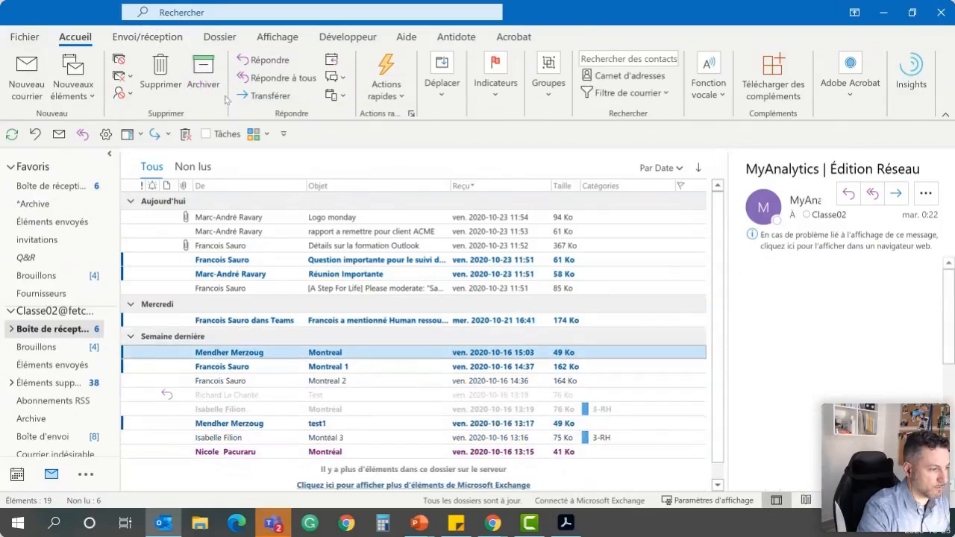
click(269, 367)
click(270, 356)
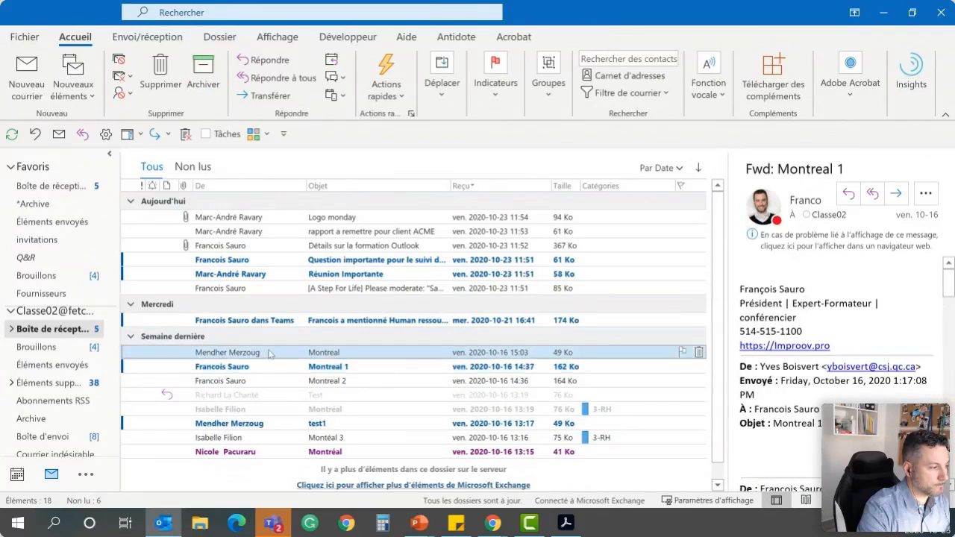
click(213, 85)
click(212, 78)
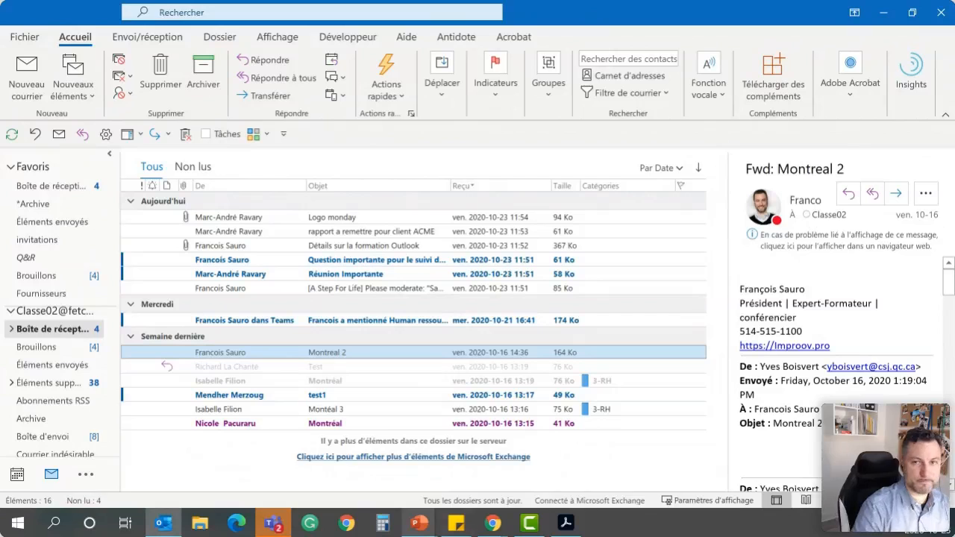
Flag the "rapport a remettre pour client ACME" message for tomorrow and assign it the 2-Ventes category
mouse_move(419, 524)
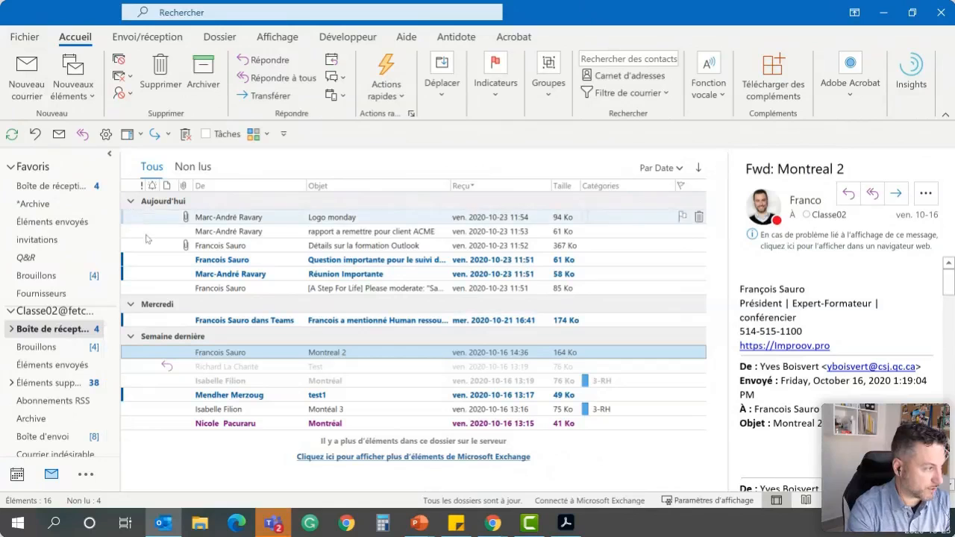
click(352, 231)
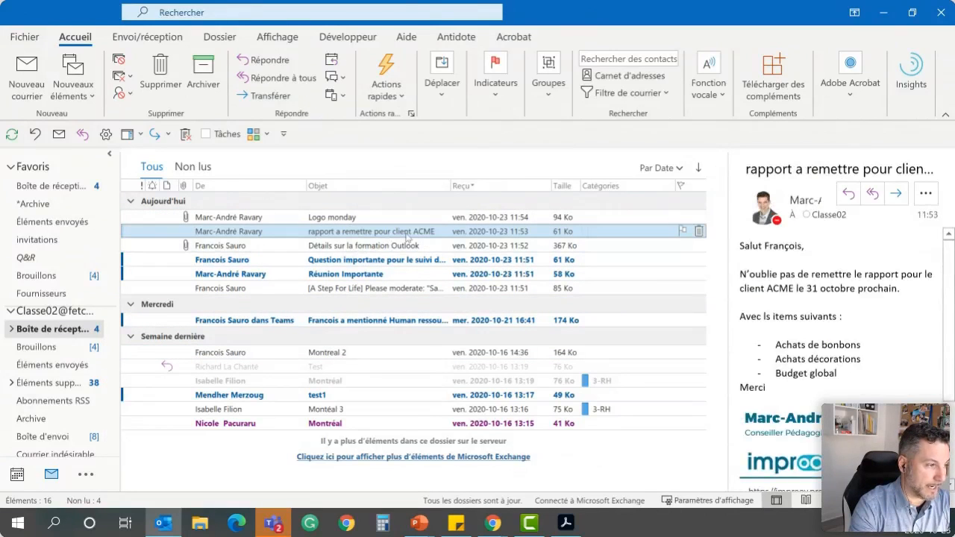
right_click(680, 233)
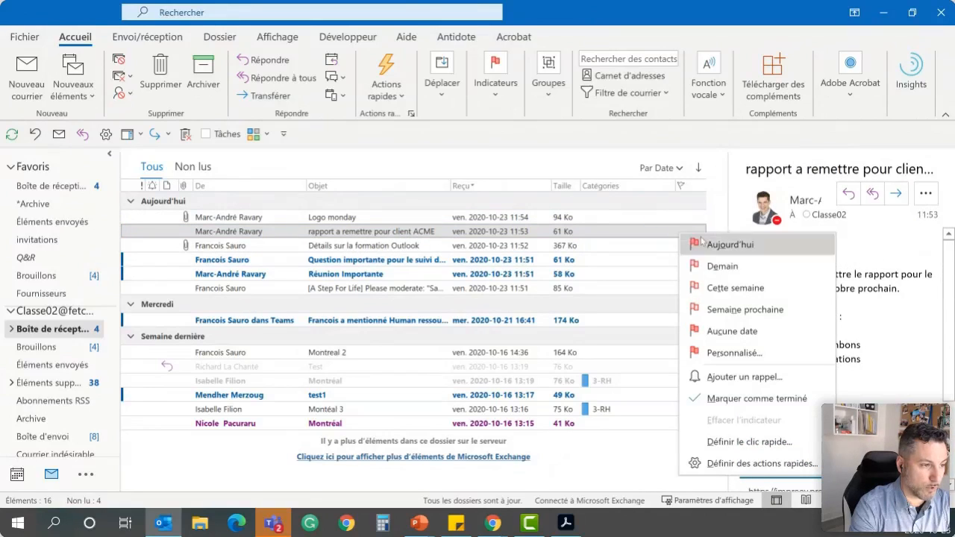
click(724, 272)
click(596, 232)
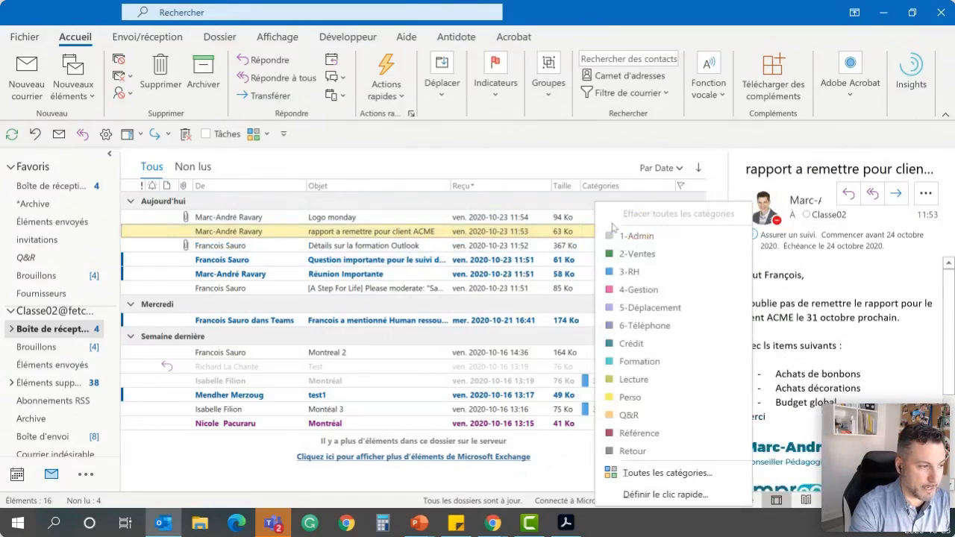
click(645, 258)
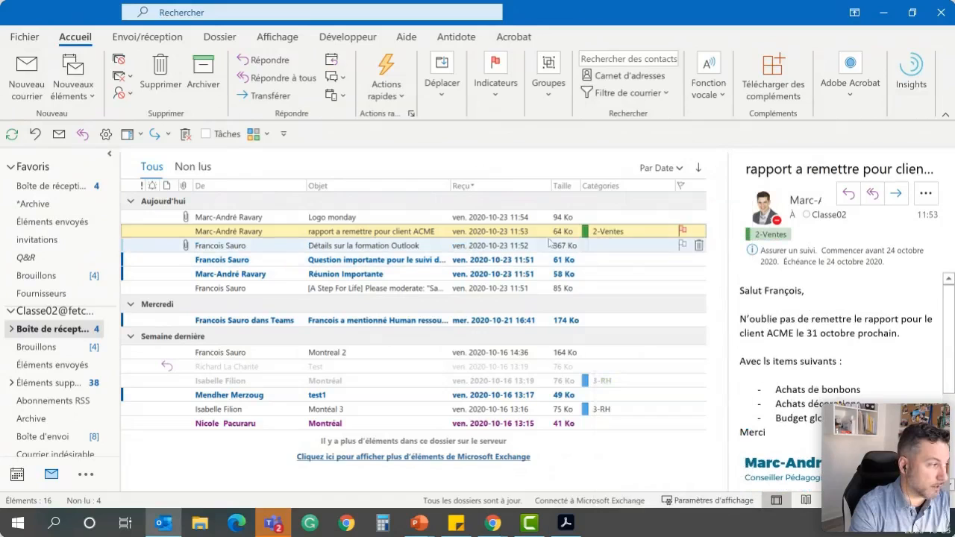
Archive the client ACME report message and select its entry in the task list beside the calendar
click(214, 93)
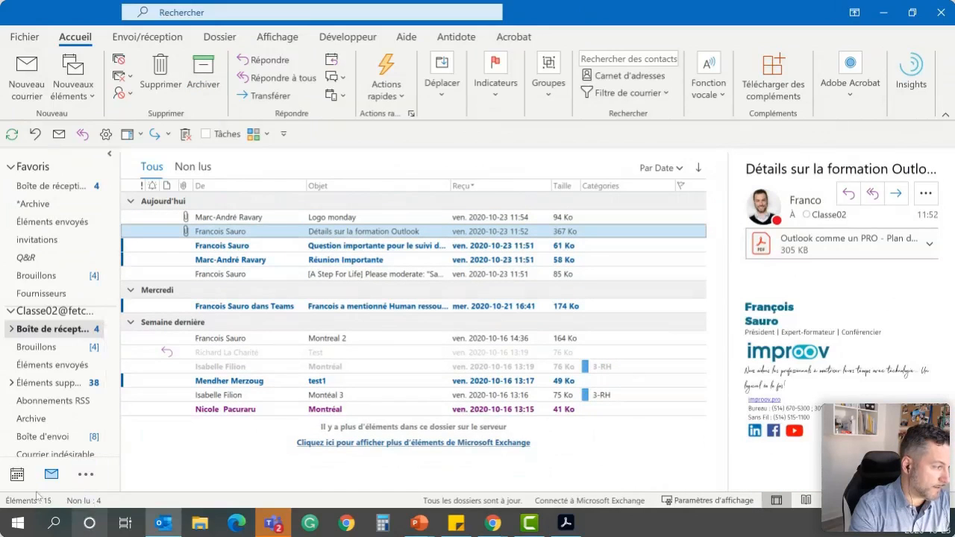
click(13, 476)
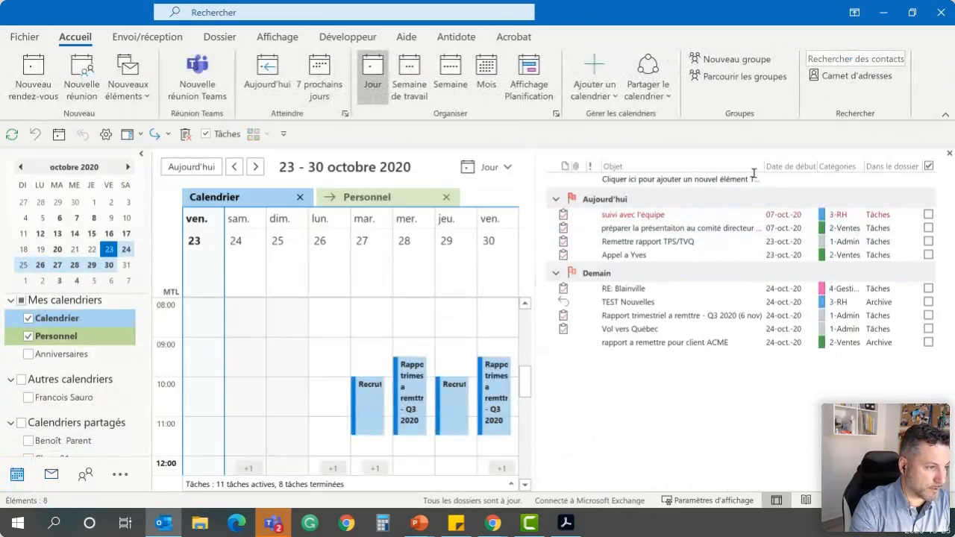
click(648, 343)
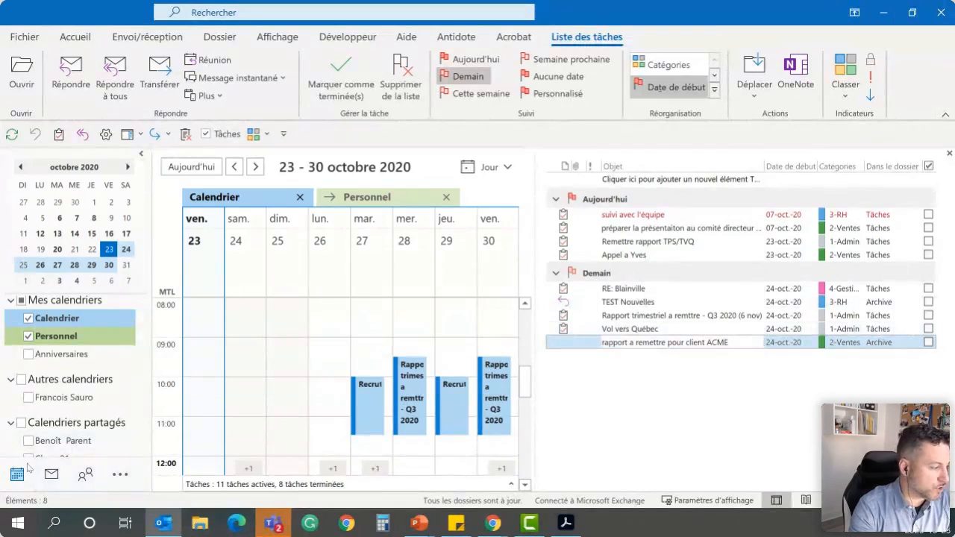
Return to the inbox and widen the message list so it shows its columns beside a narrow reading pane
click(51, 474)
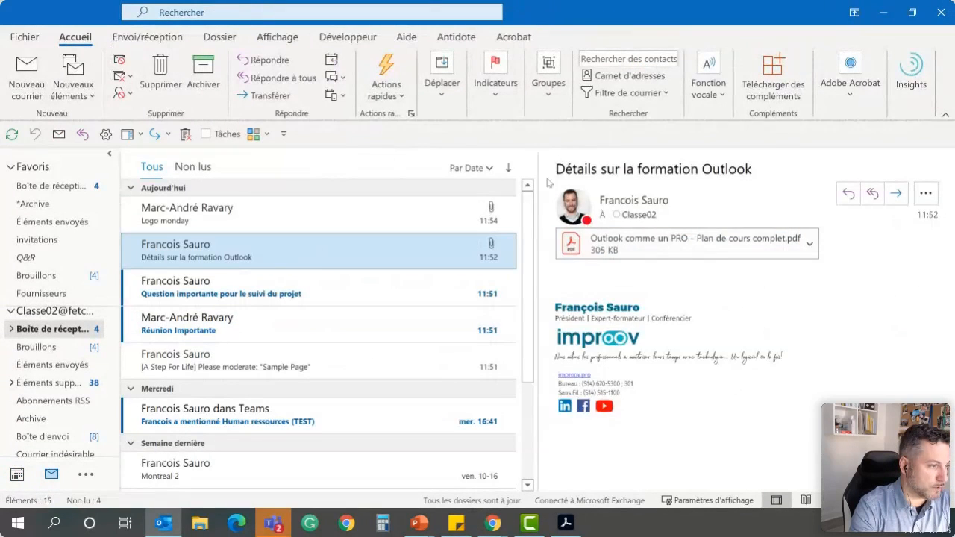
drag(537, 187, 665, 195)
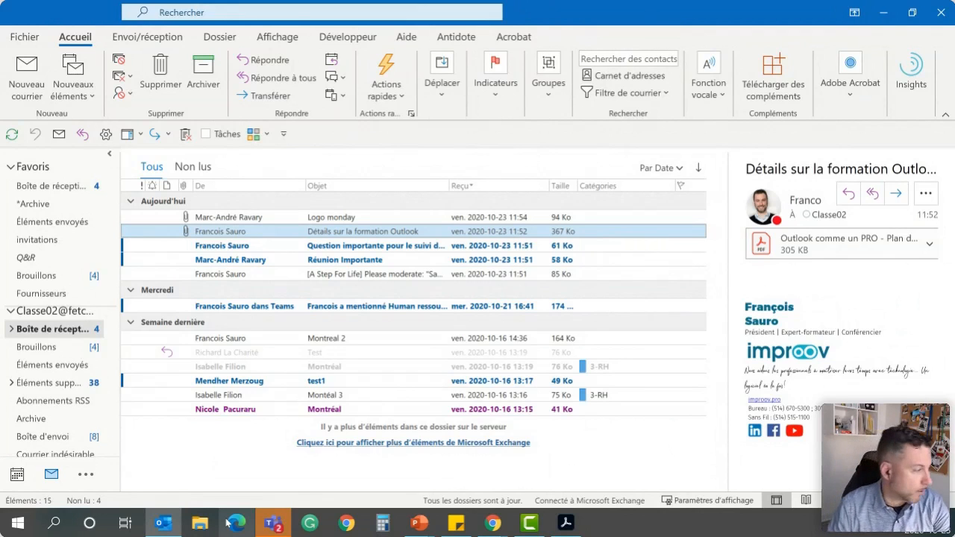
Compare the sent items folder with the inbox, including their display options, and return to the inbox
click(57, 365)
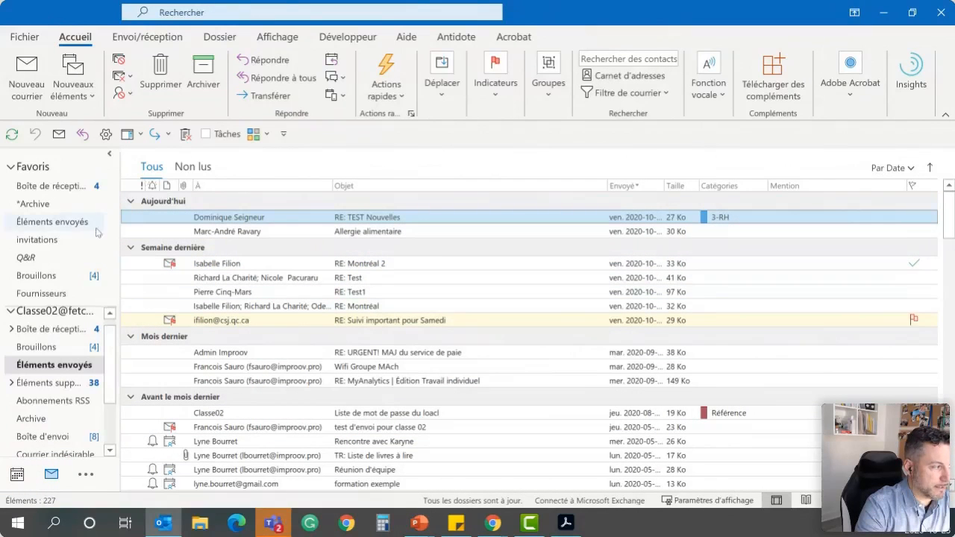
click(56, 330)
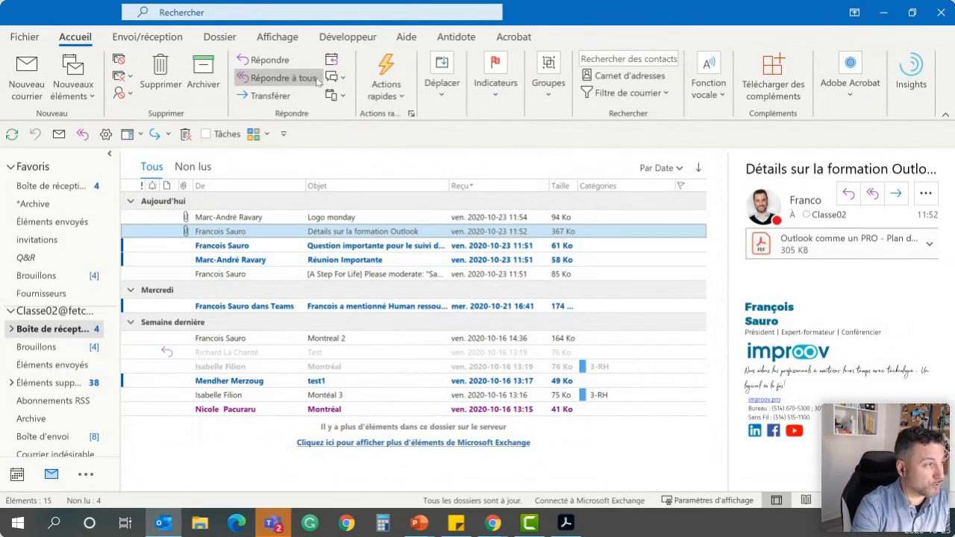
click(257, 38)
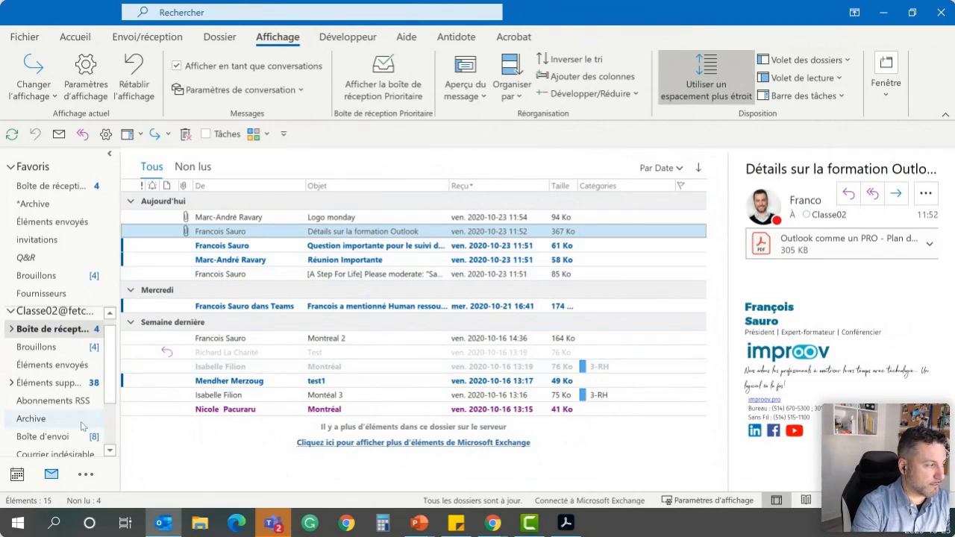
click(55, 365)
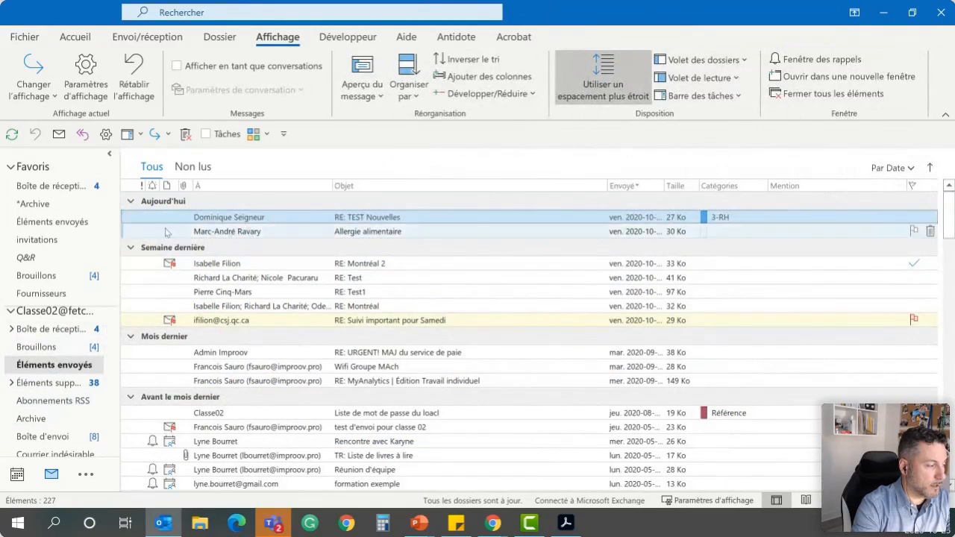
click(54, 331)
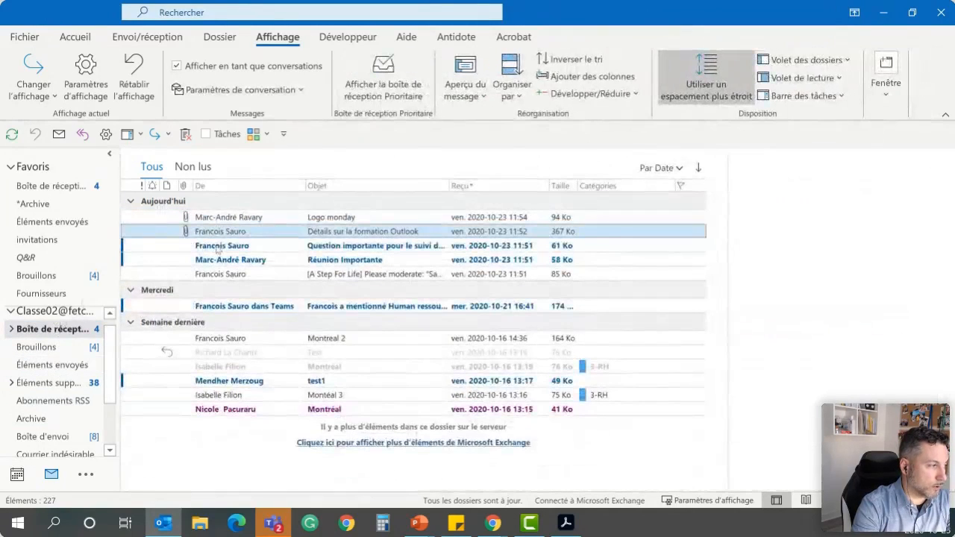
Reply to the "Logo monday" message with "Merci pou rl'info" and send the reply
click(272, 219)
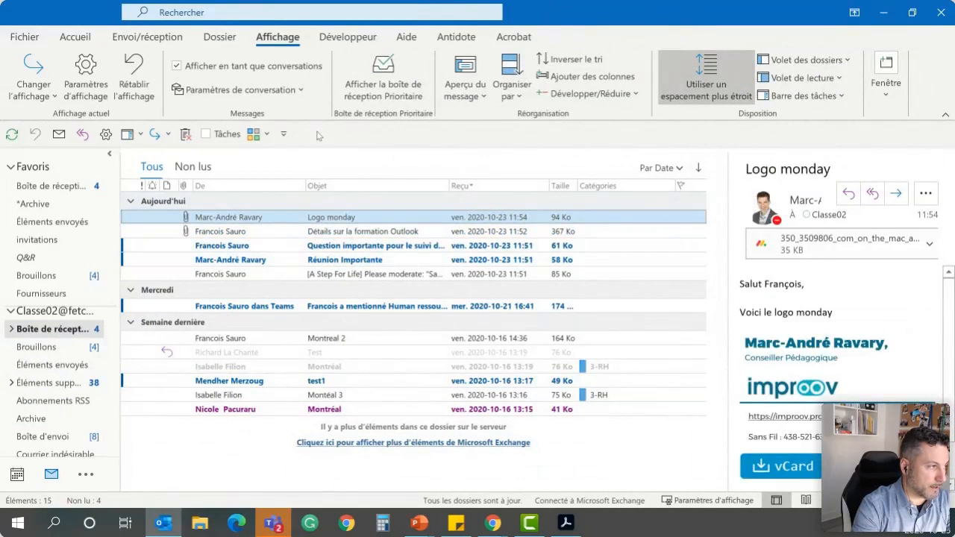
click(75, 36)
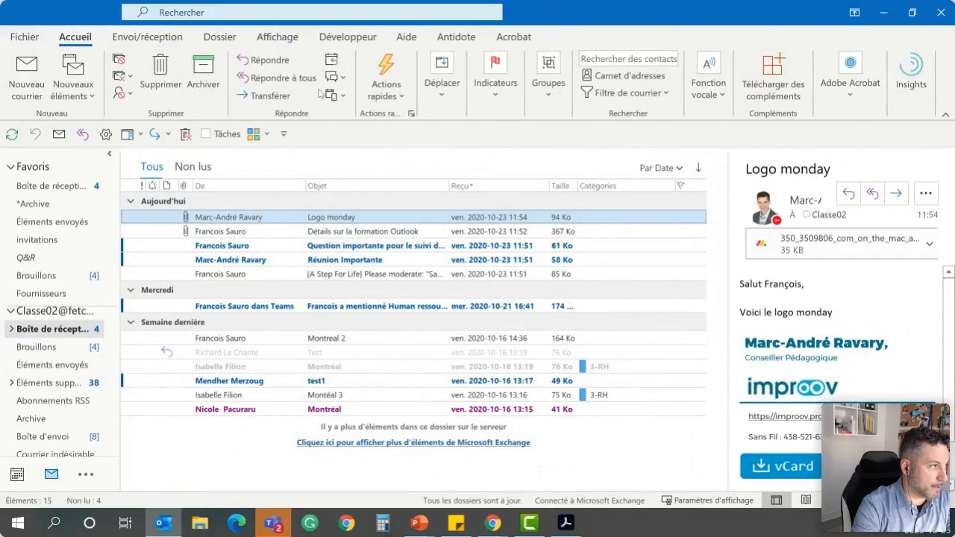
click(267, 61)
text(mer)
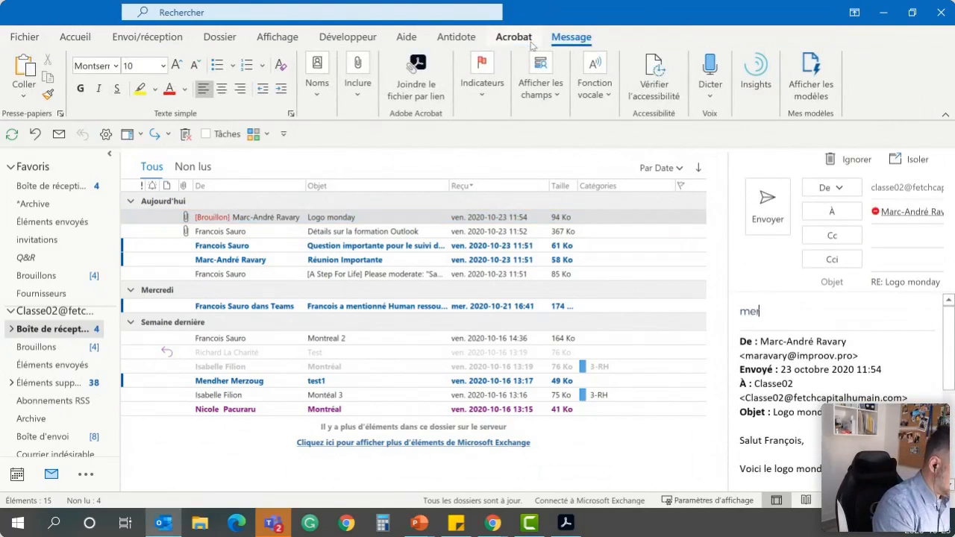
text(ci pou rl'info)
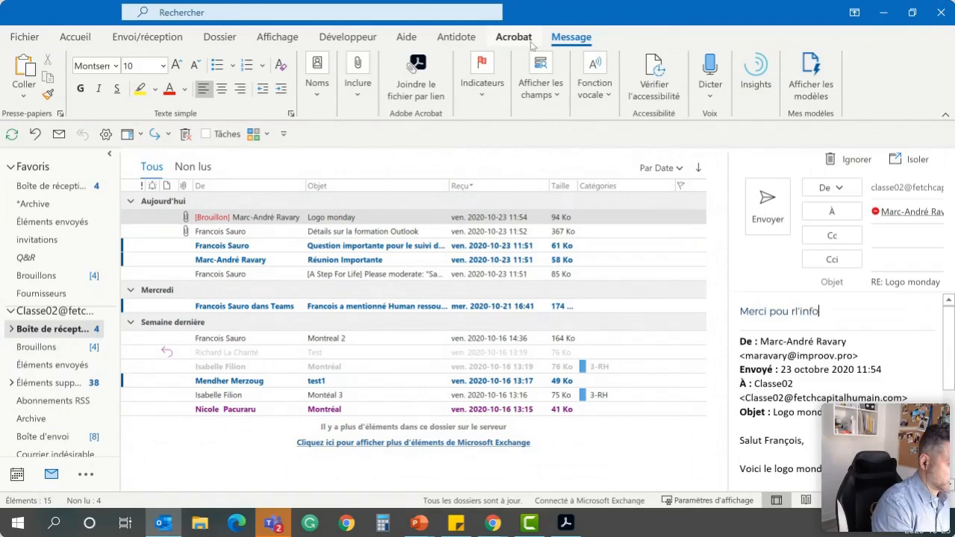
key(ctrl+Return)
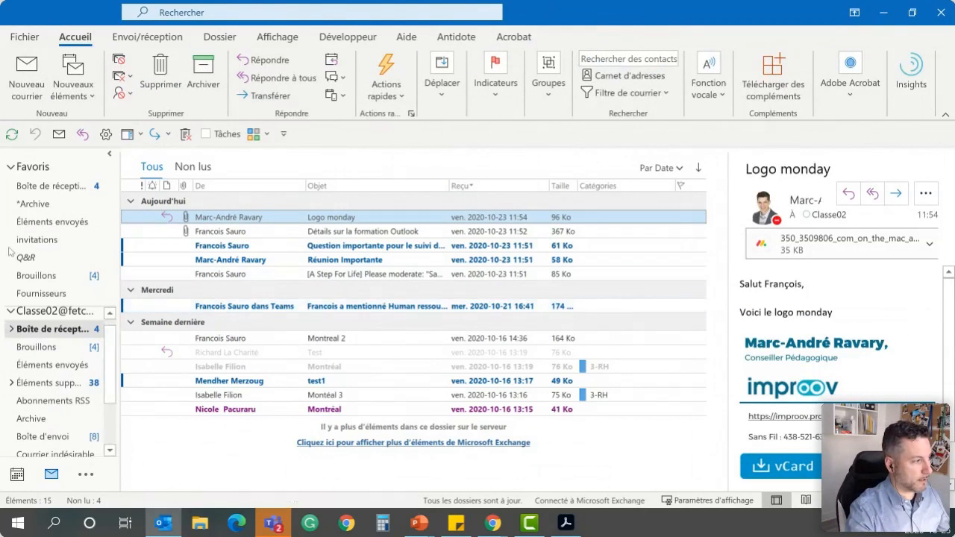
Expand the "Logo monday" conversation in the inbox and view the sent reply grouped under it
click(129, 216)
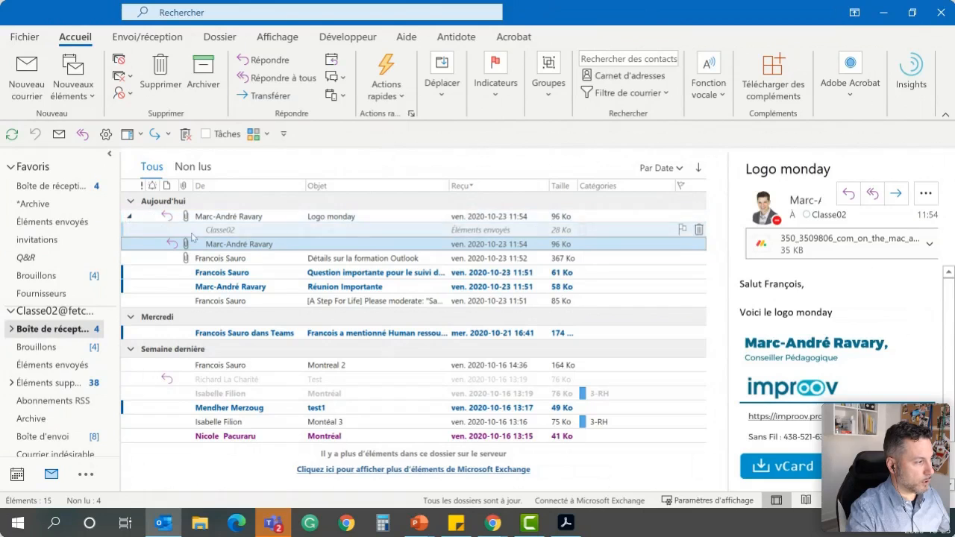
click(130, 218)
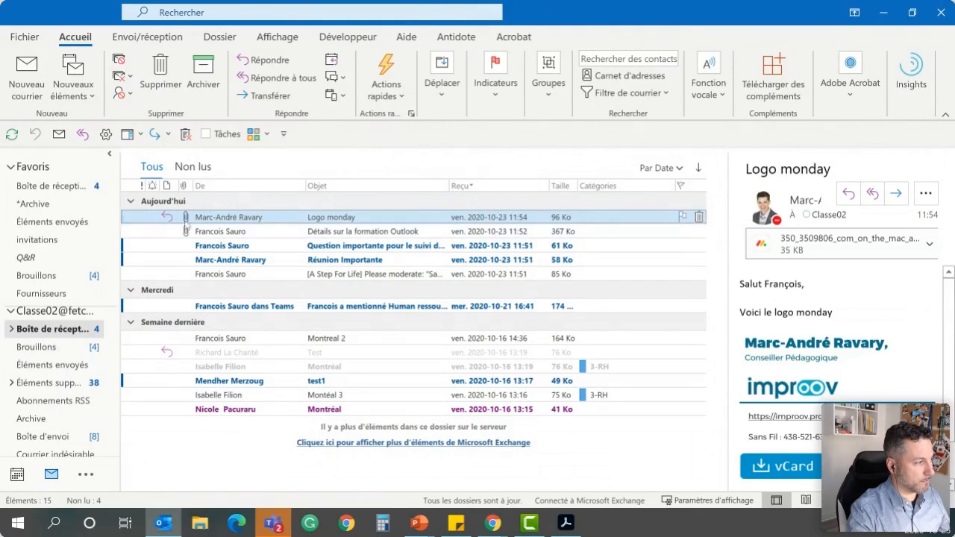
click(131, 217)
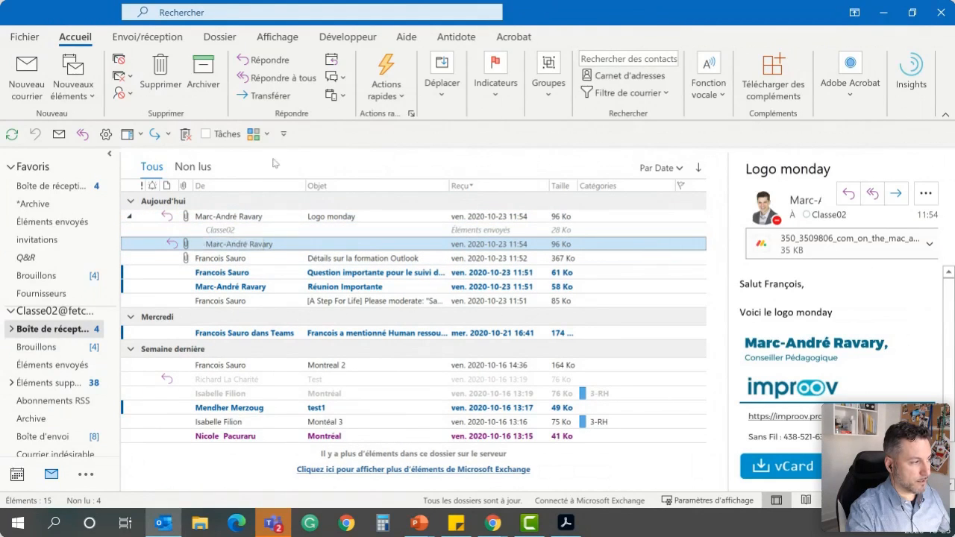
click(236, 231)
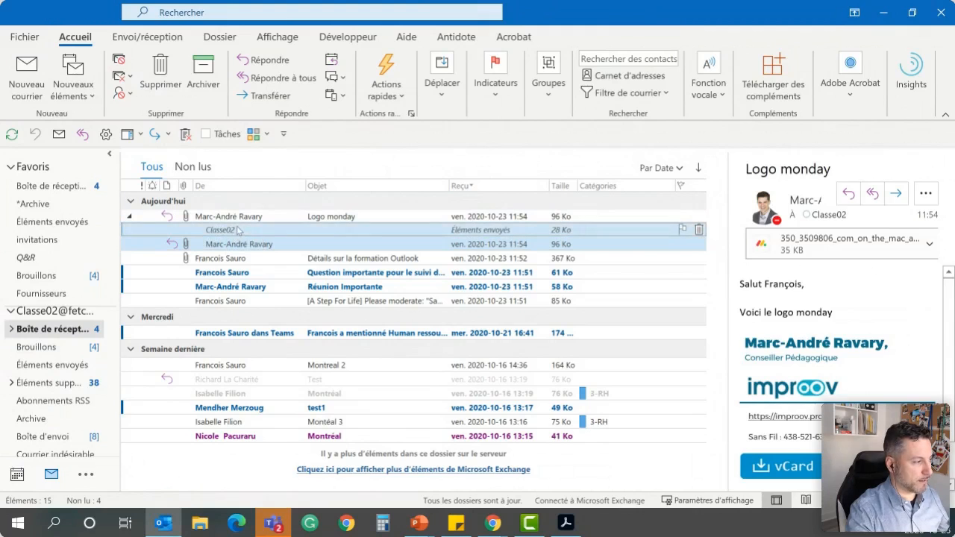
Expand the inbox's subfolders and move the "Logo monday" message out of the inbox
double_click(21, 332)
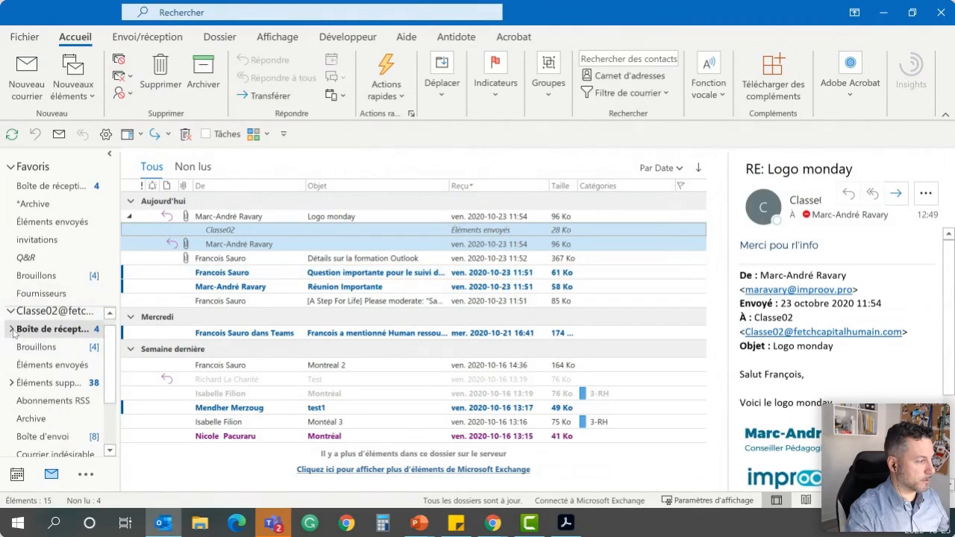
drag(246, 257, 57, 420)
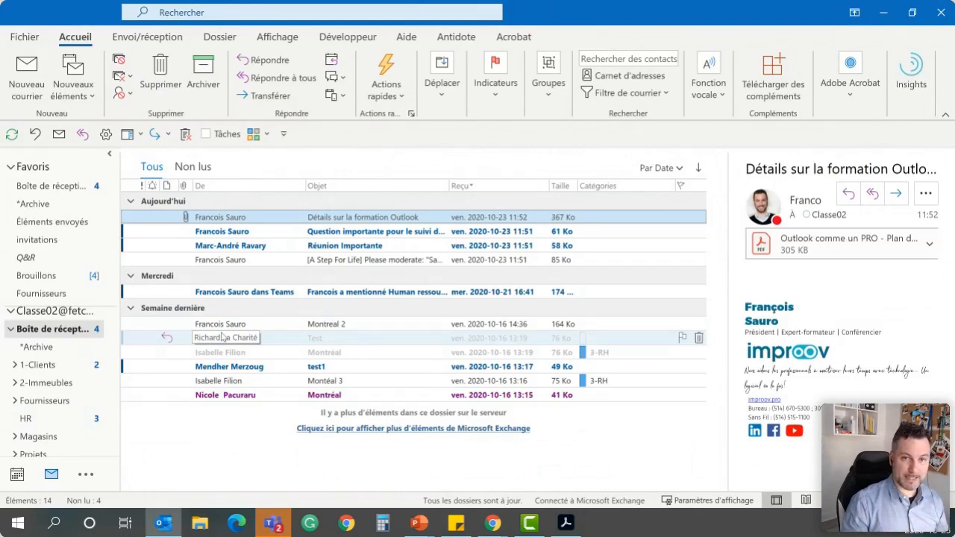
Reply "C'Est réglé!" to the "Question importante pour le suivi du projet" message, send it, and archive the original message
click(335, 233)
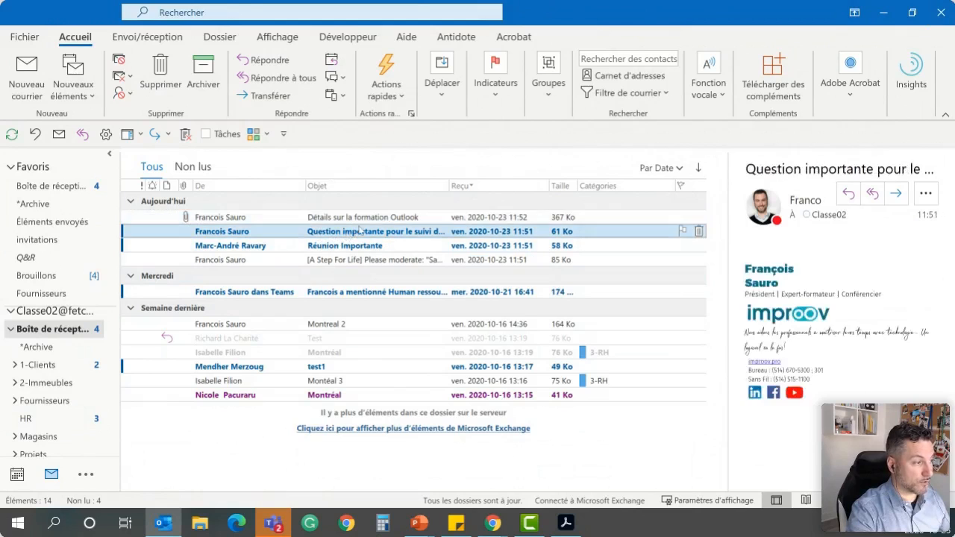
click(270, 60)
text(C)
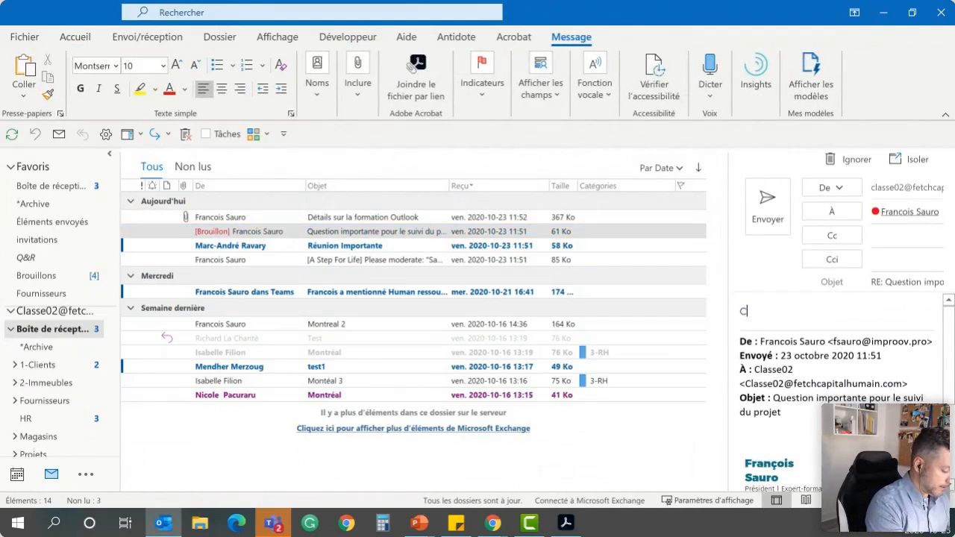
text('Est réglé!)
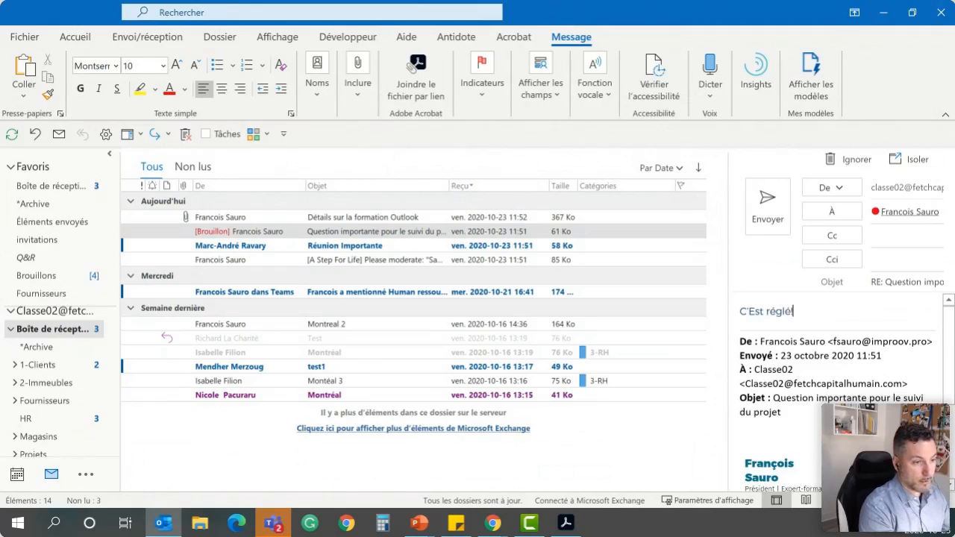
key(alt+s)
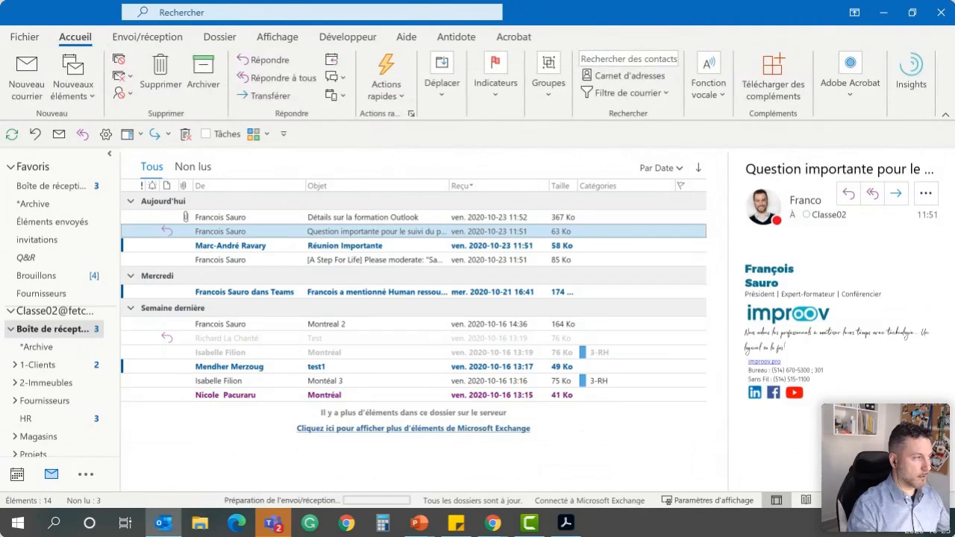
click(203, 79)
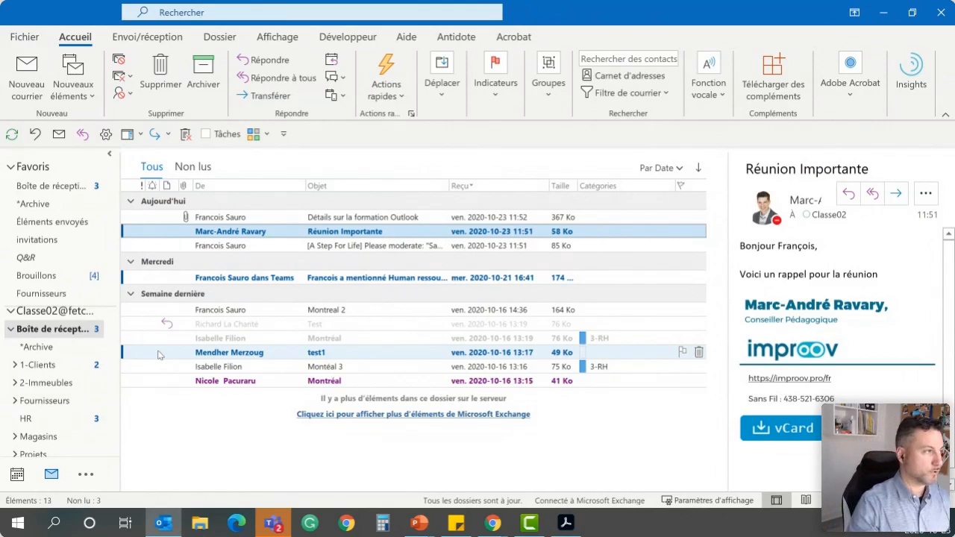
Search the current mailbox by the sender's first name, view the "rapport a remettre pour client ACME" message, and clear the search
click(234, 13)
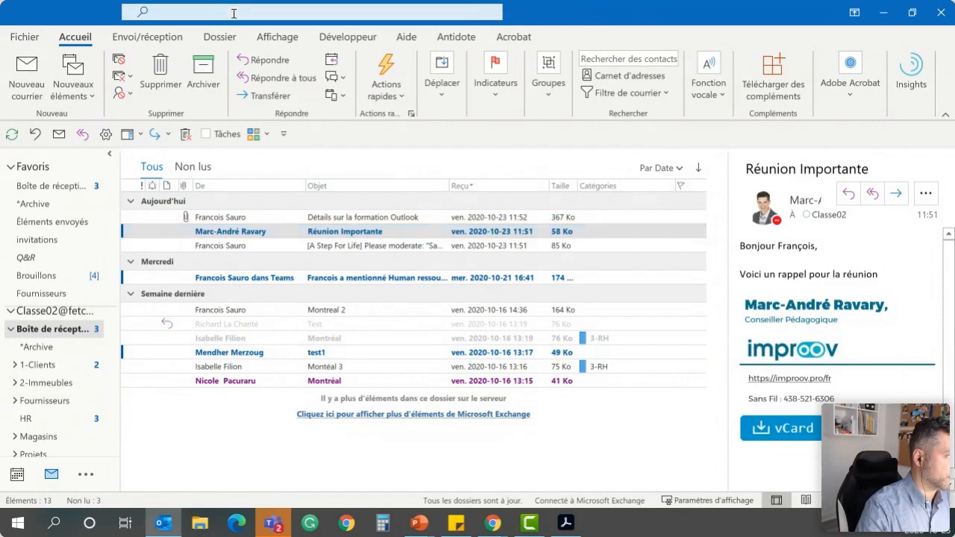
click(526, 26)
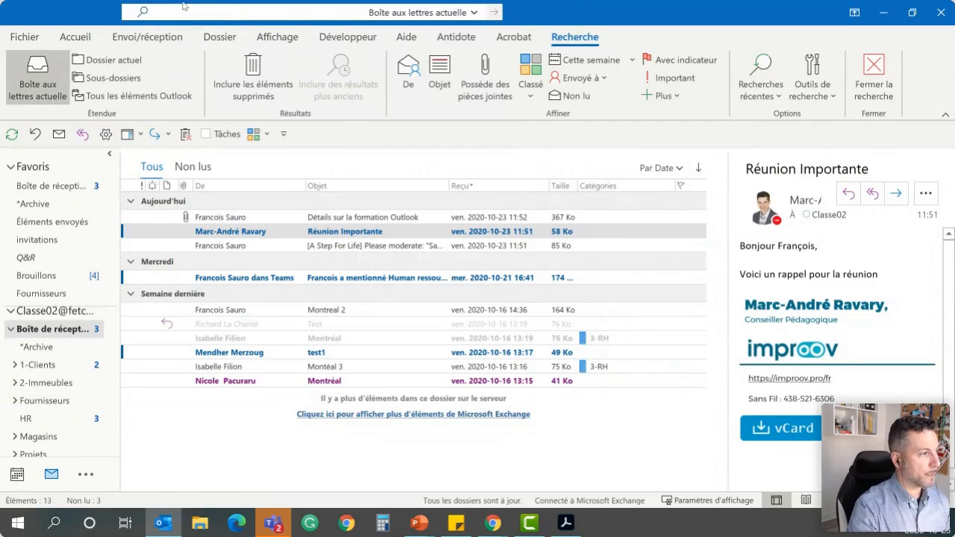
click(407, 85)
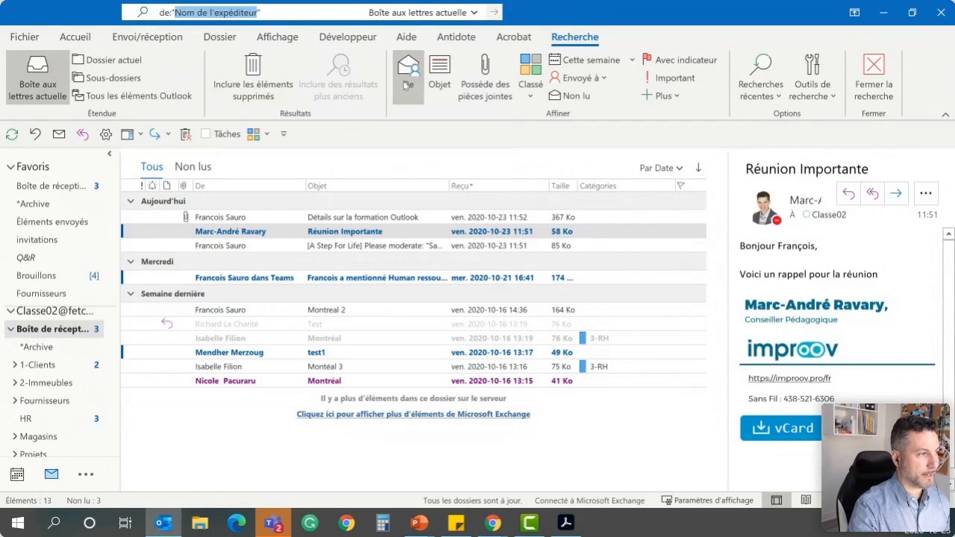
text(marc-)
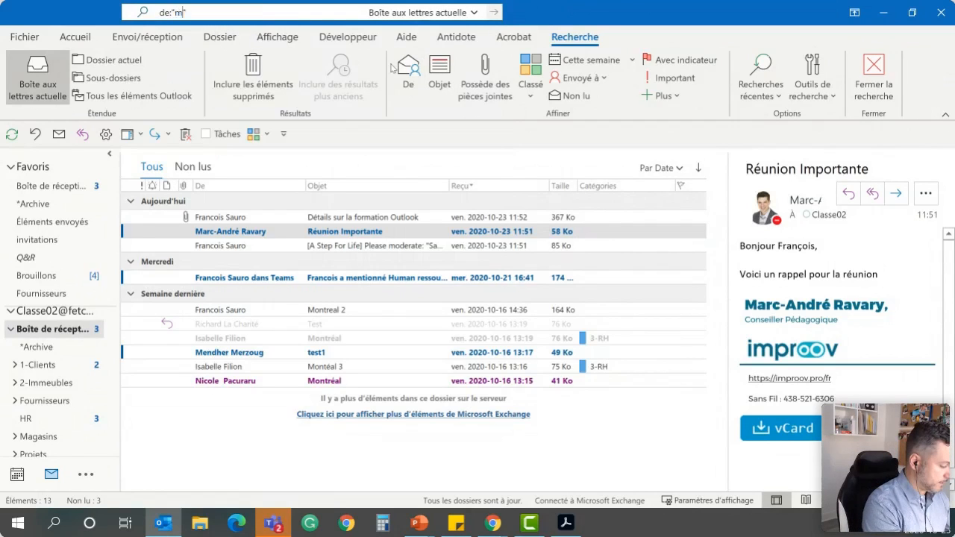
text(andré)
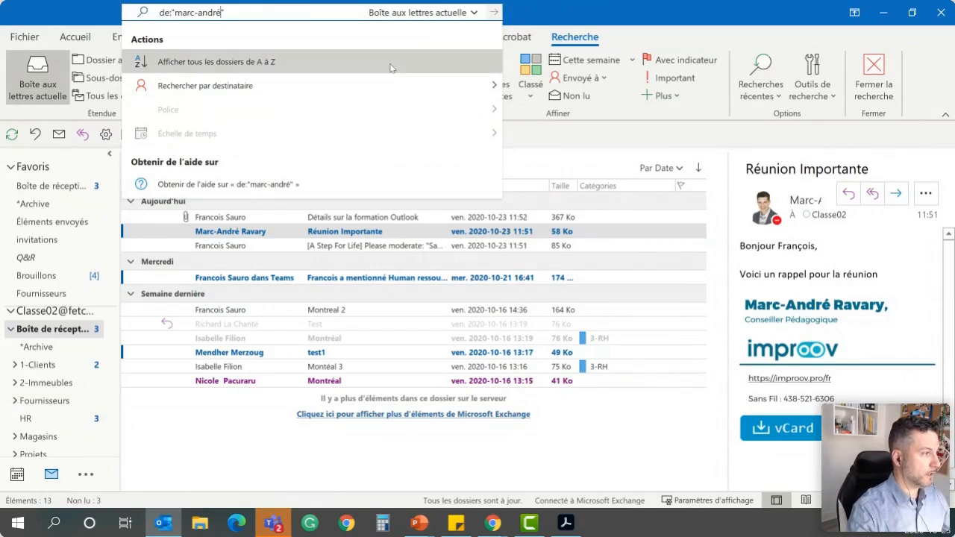
key(Return)
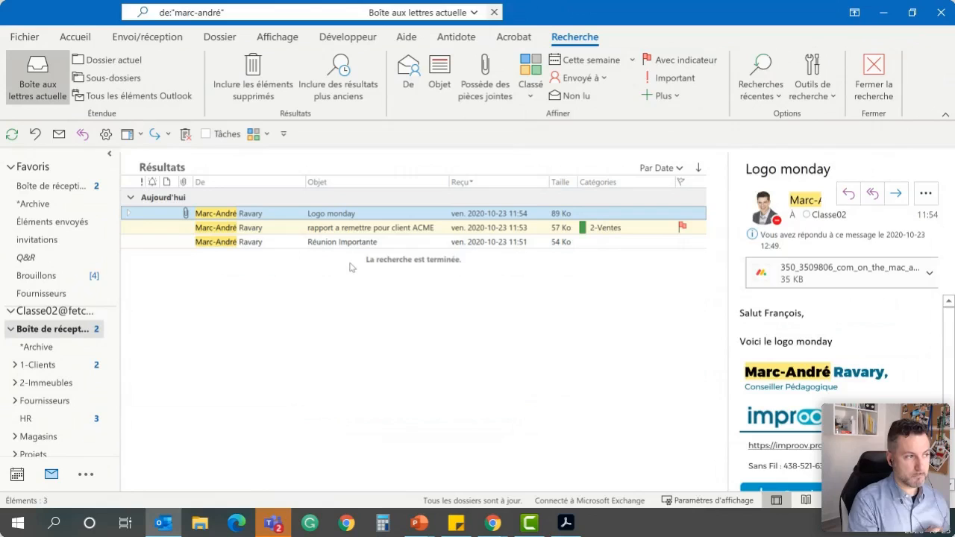
click(441, 230)
click(494, 12)
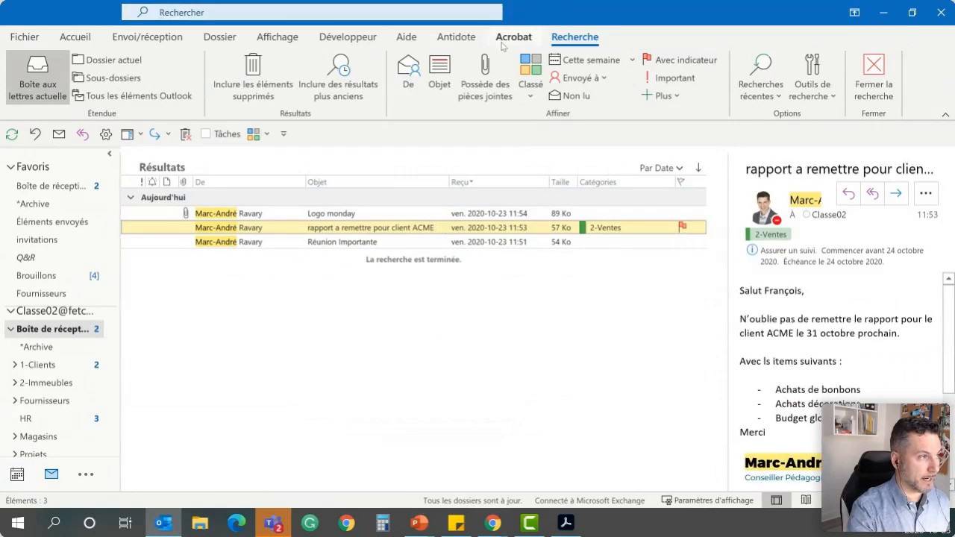
Search the current mailbox for "acme" and close the search results
click(288, 12)
text(a)
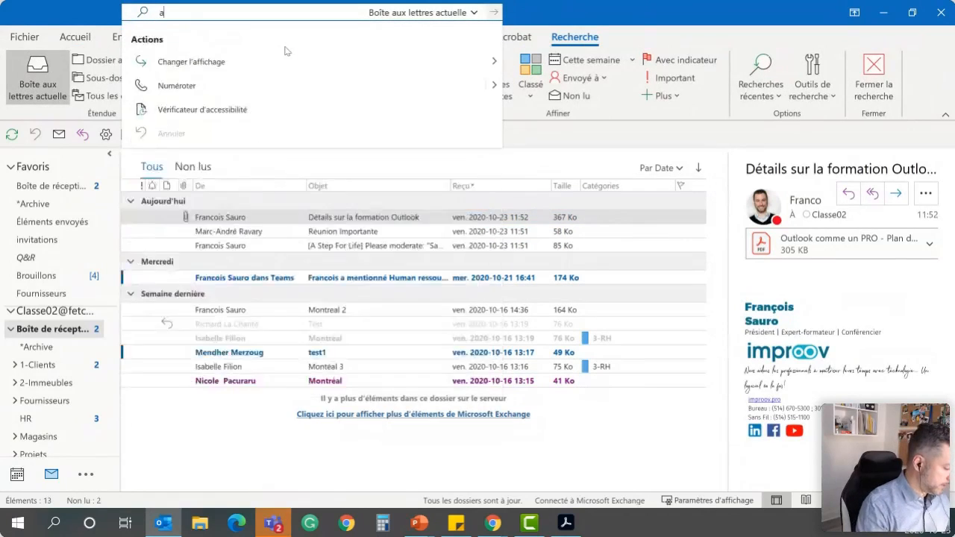
text(cme)
key(Return)
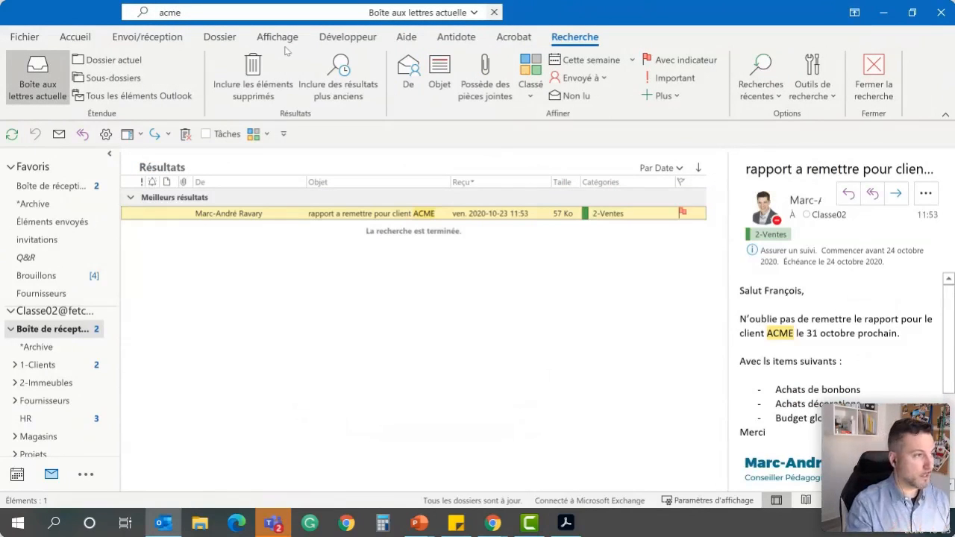
click(493, 13)
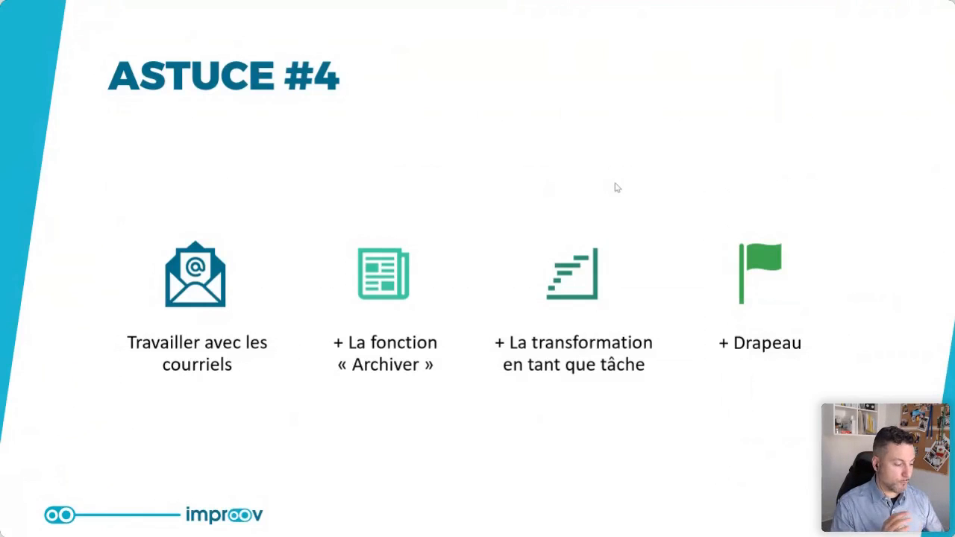
key(Right)
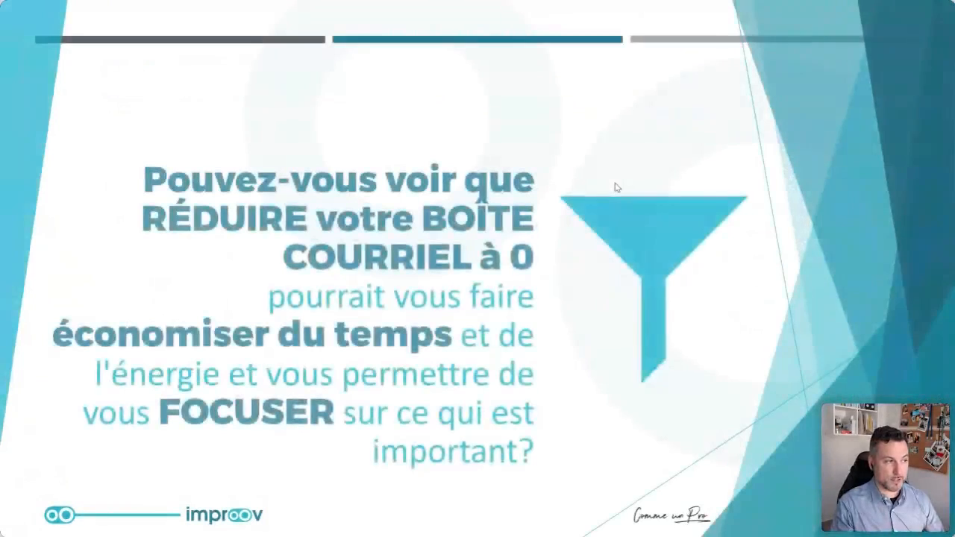